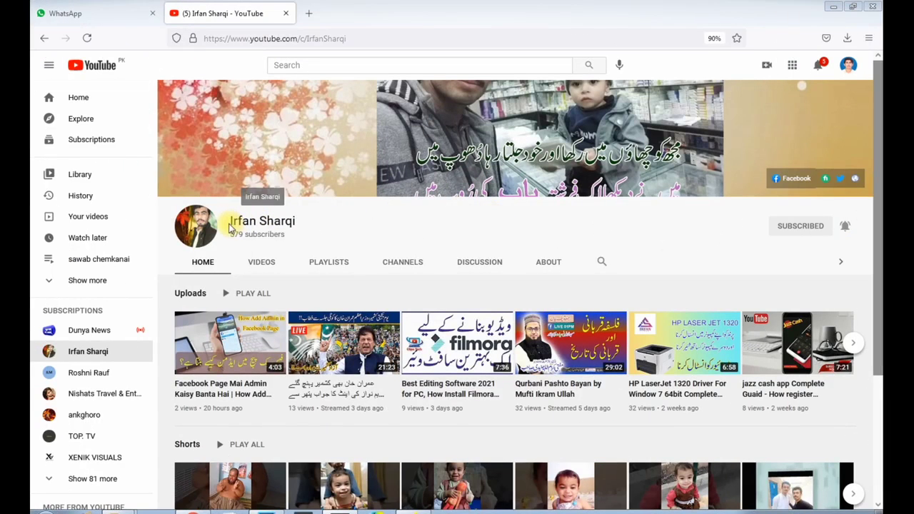
Browse the YouTube channel's videos and look through its list of created playlists
{"action": "left_click_drag", "start_coordinate": [229, 227], "coordinate": [296, 219]}
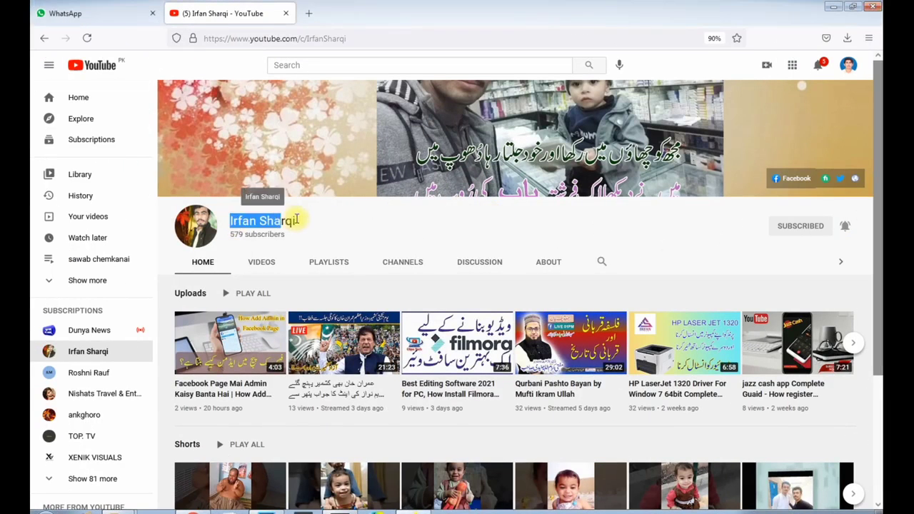
{"action": "left_click", "coordinate": [346, 219]}
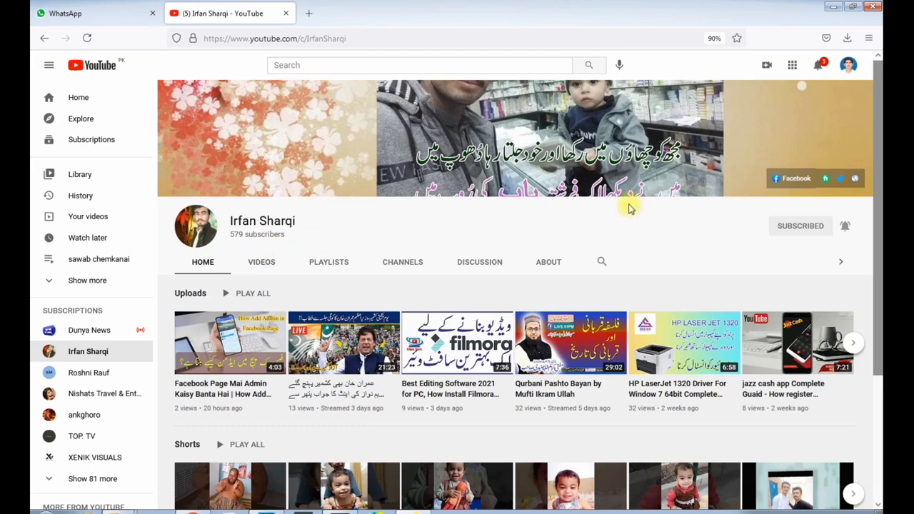
{"action": "left_click", "coordinate": [262, 262]}
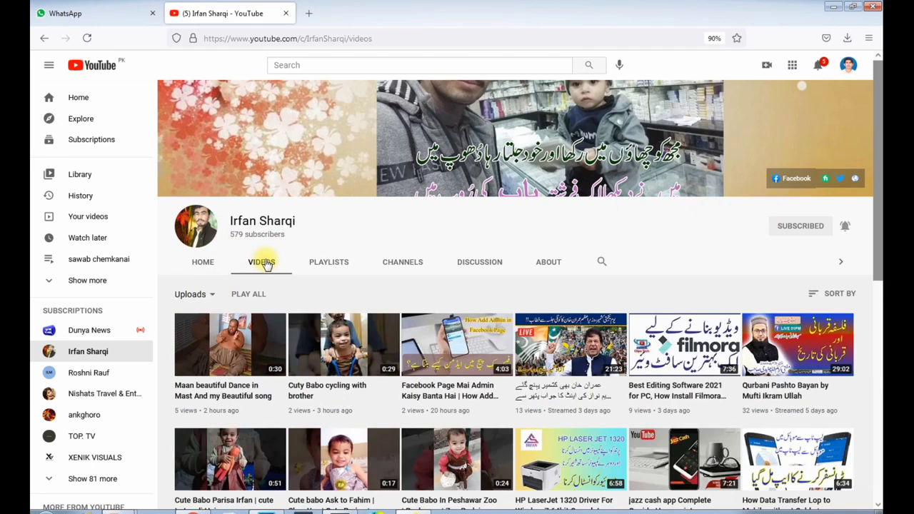
{"action": "left_click", "coordinate": [322, 264]}
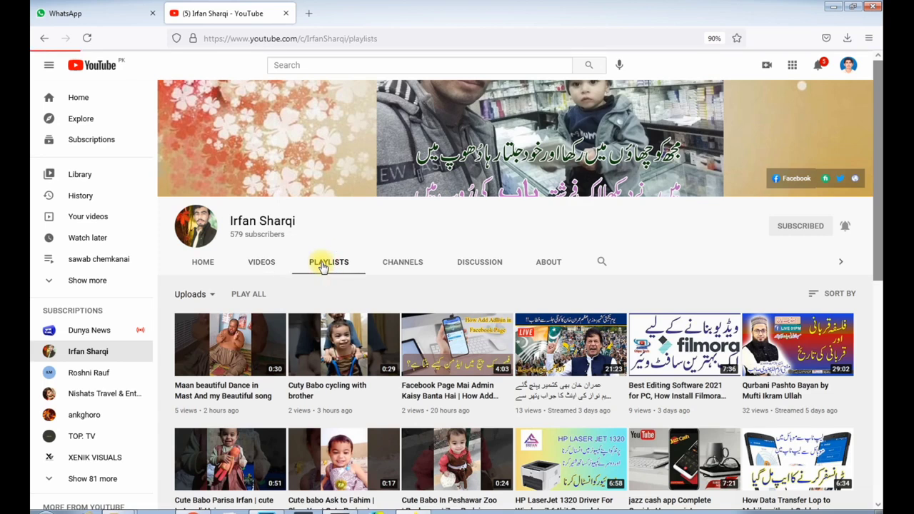
{"action": "scroll", "coordinate": [328, 246], "scroll_direction": "down", "scroll_amount": 3}
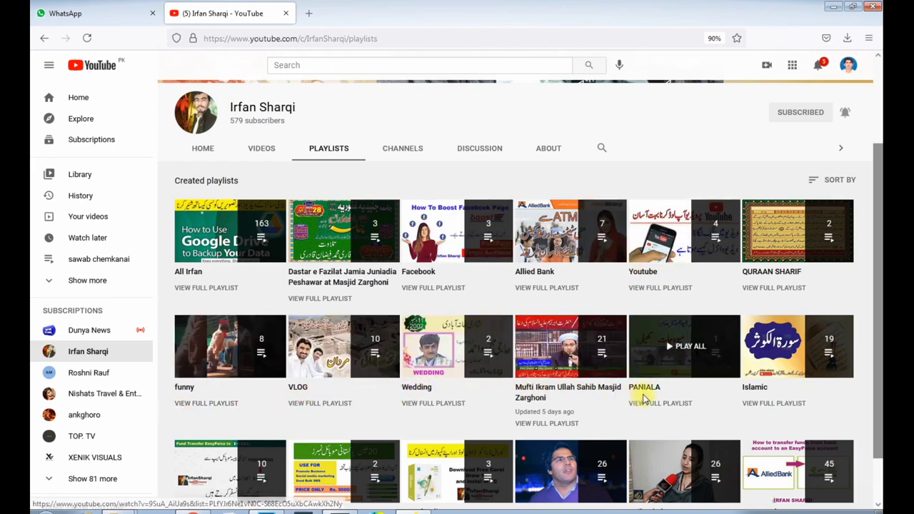
{"action": "scroll", "coordinate": [723, 393], "scroll_direction": "down", "scroll_amount": 1}
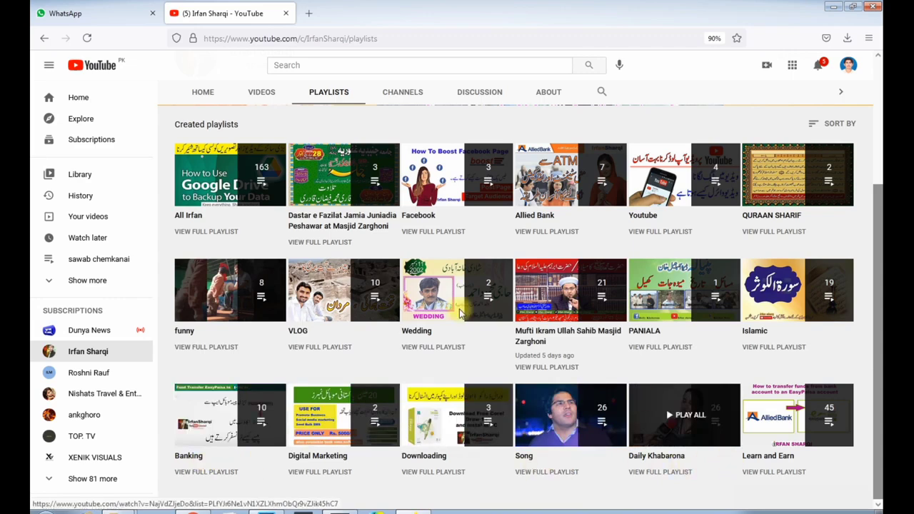
{"action": "scroll", "coordinate": [396, 197], "scroll_direction": "up", "scroll_amount": 3}
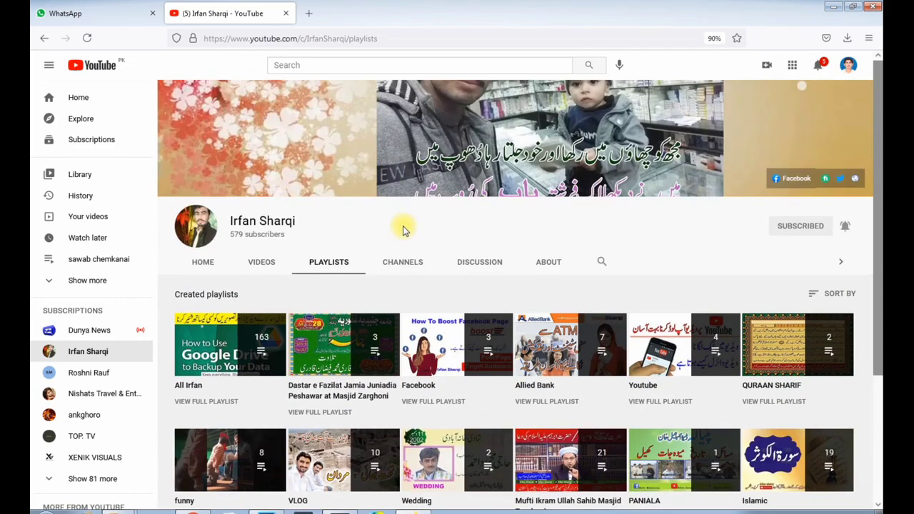
Unsubscribe from the channel, subscribe to it again and set its notifications to All
{"action": "left_click", "coordinate": [801, 226]}
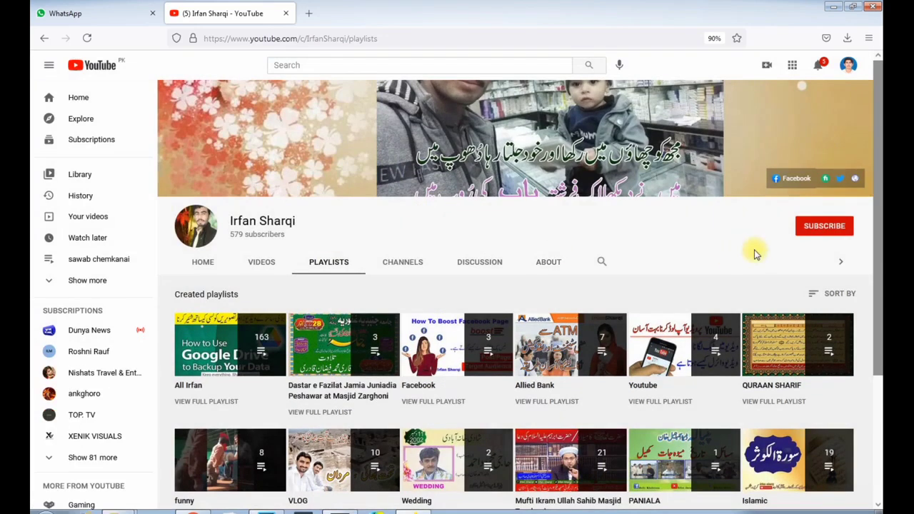
{"action": "left_click", "coordinate": [813, 227]}
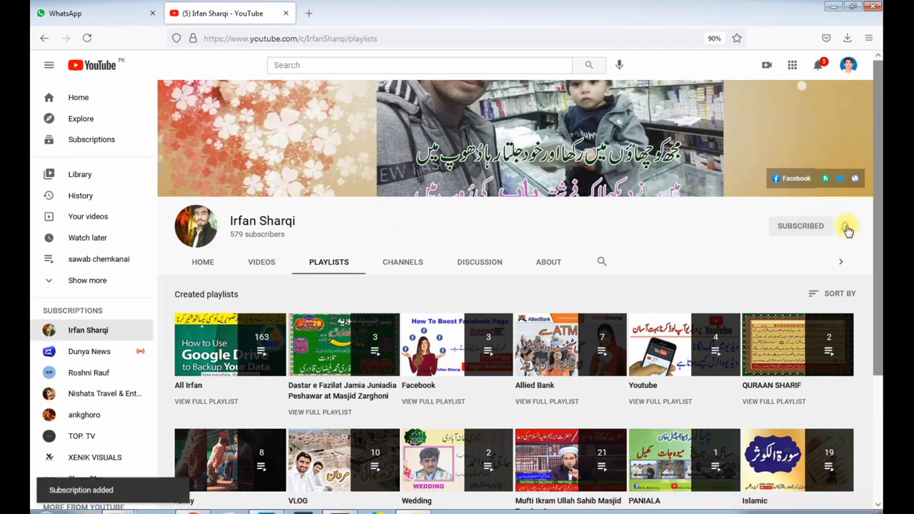
{"action": "left_click", "coordinate": [847, 229]}
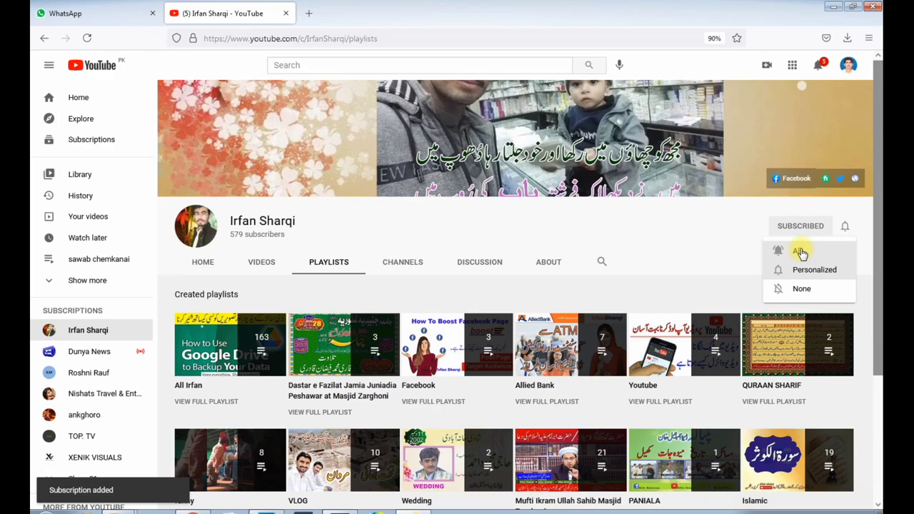
{"action": "left_click", "coordinate": [799, 251]}
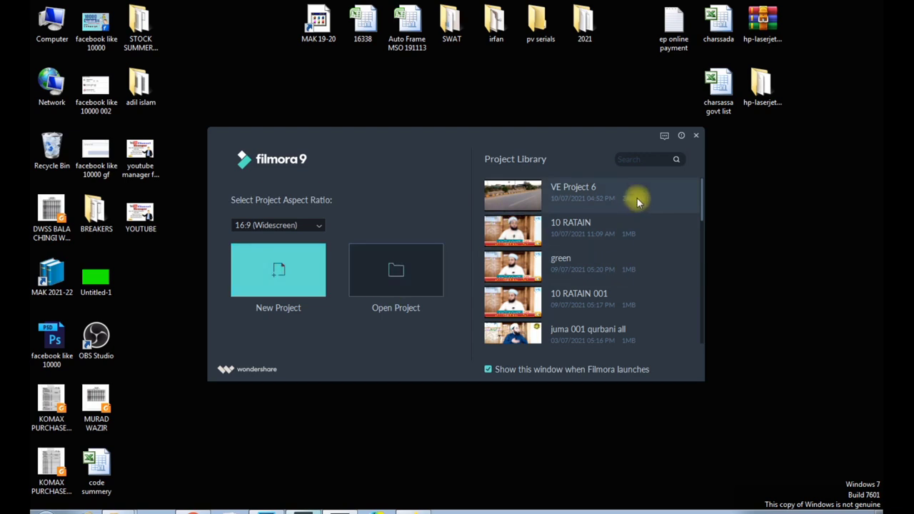
{"action": "left_click_drag", "start_coordinate": [701, 209], "coordinate": [689, 183]}
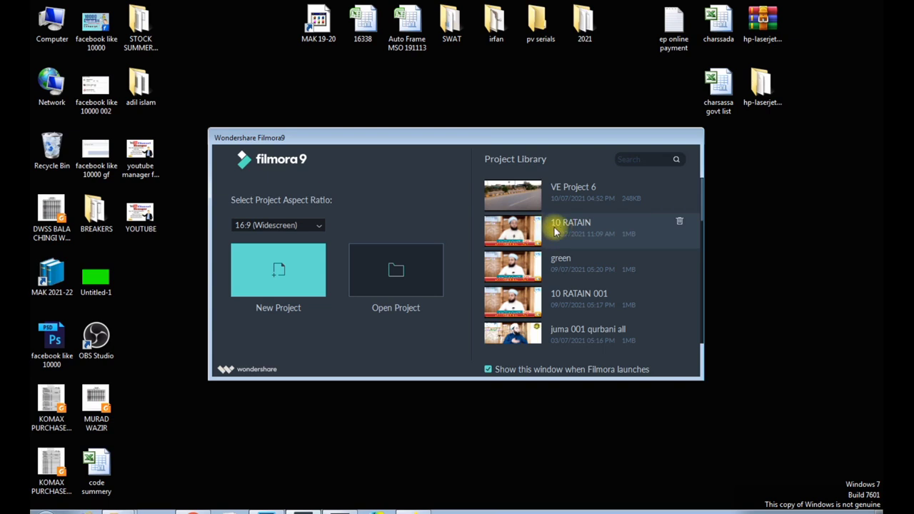
{"action": "left_click", "coordinate": [405, 277]}
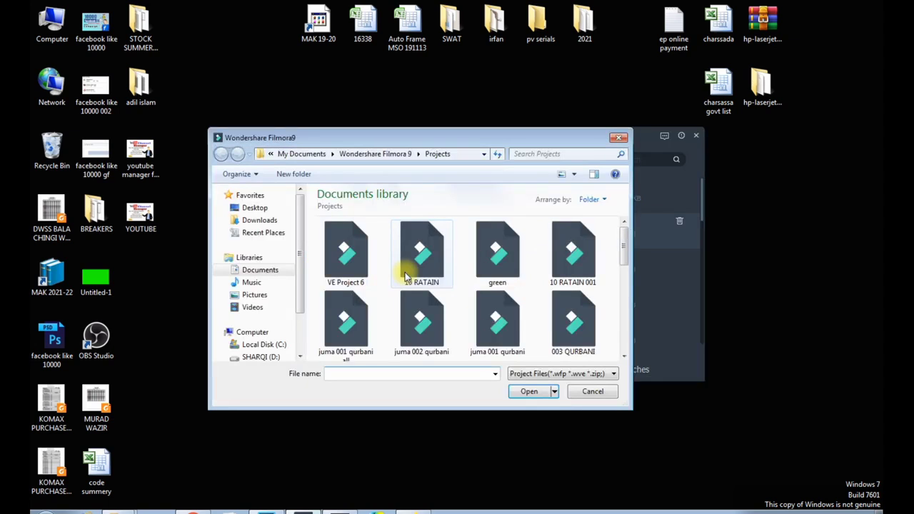
{"action": "left_click", "coordinate": [579, 395]}
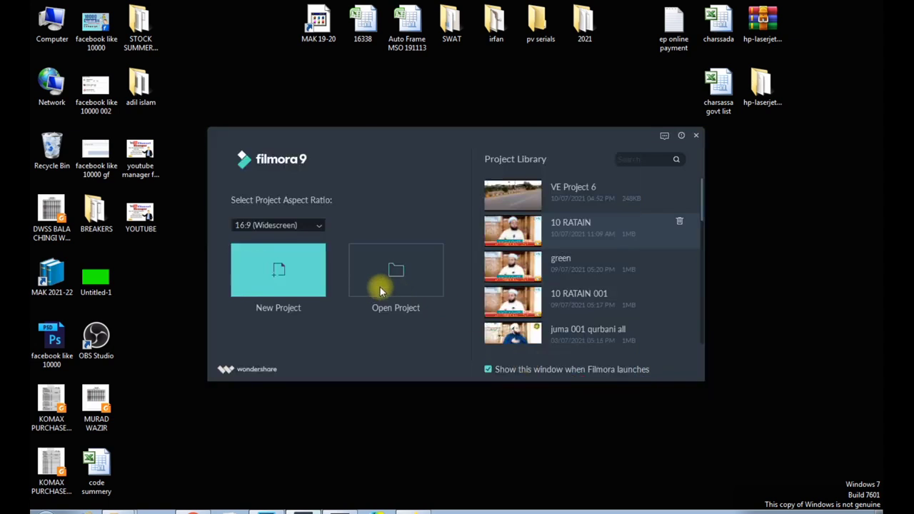
In Filmora 9, open the 10 RATAIN project from the project library and dismiss the Message Center
{"action": "left_click", "coordinate": [567, 227]}
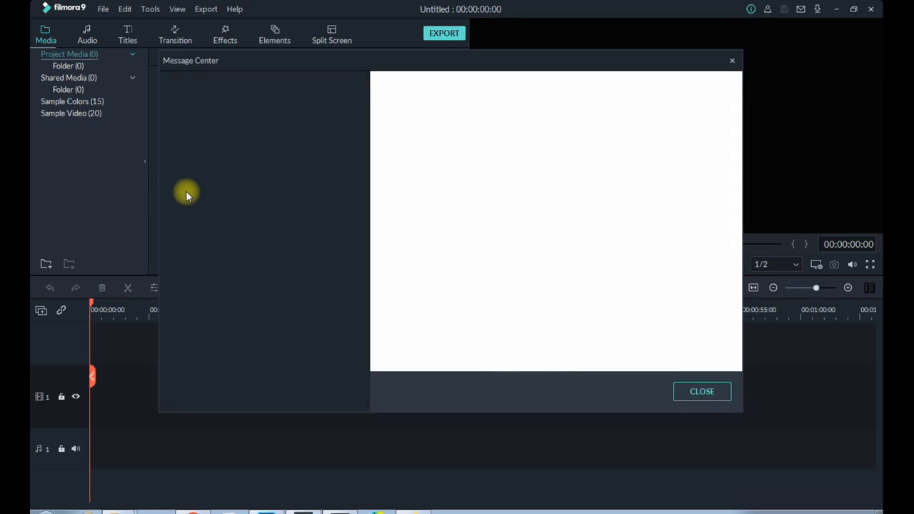
{"action": "left_click", "coordinate": [698, 398]}
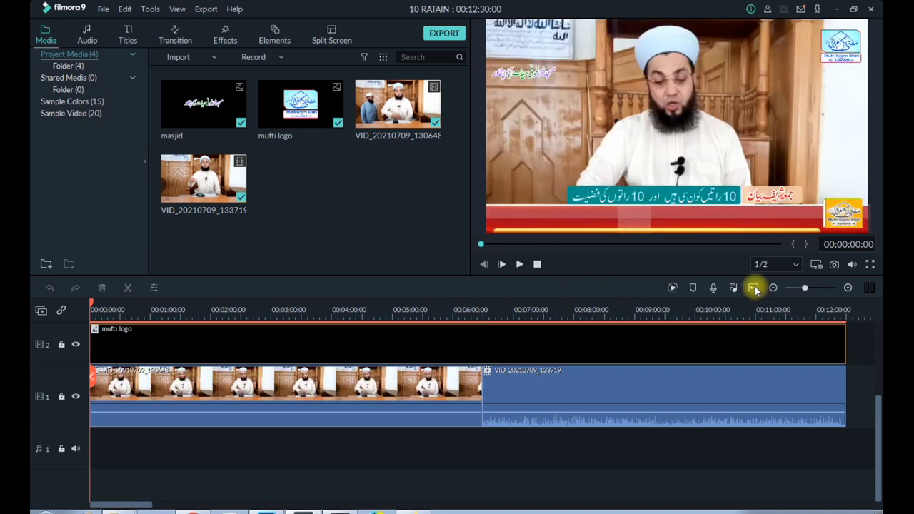
Delete both main video clips from video track 1 of the timeline
{"action": "scroll", "coordinate": [857, 432], "scroll_direction": "up", "scroll_amount": 2}
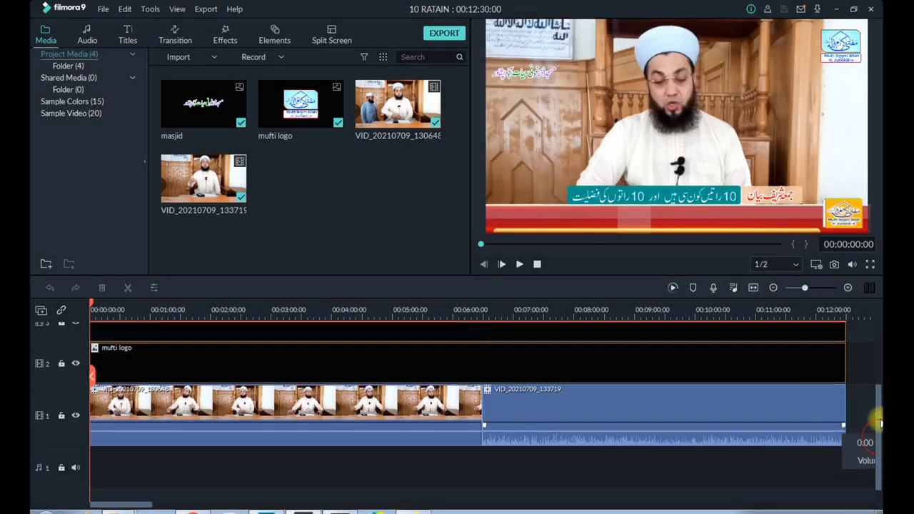
{"action": "mouse_move", "coordinate": [880, 406]}
{"action": "left_mouse_down"}
{"action": "mouse_move", "coordinate": [880, 384]}
{"action": "mouse_move", "coordinate": [879, 411]}
{"action": "mouse_move", "coordinate": [688, 429]}
{"action": "mouse_move", "coordinate": [64, 429]}
{"action": "left_mouse_up"}
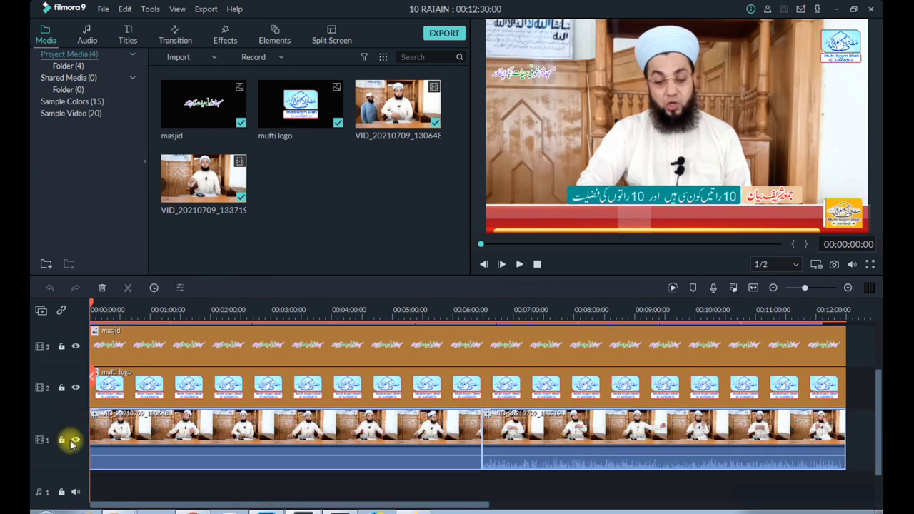
{"action": "key", "text": "Delete"}
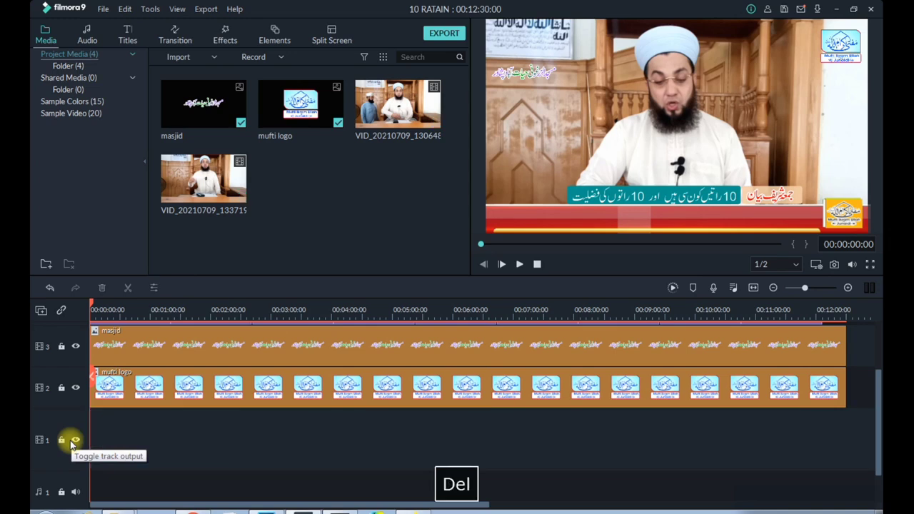
{"action": "left_click", "coordinate": [221, 440]}
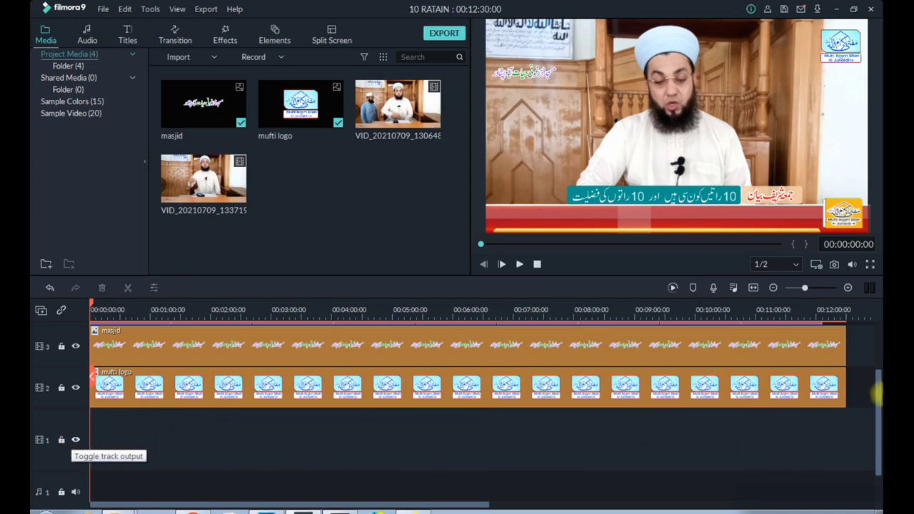
Delete all Lower Third 6 titles on track 4 except the first one
{"action": "scroll", "coordinate": [877, 393], "scroll_direction": "up", "scroll_amount": 2}
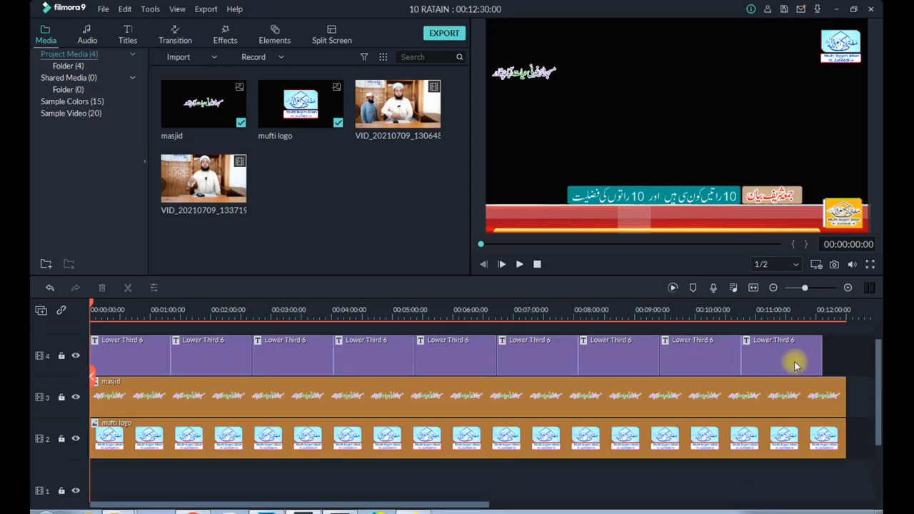
{"action": "scroll", "coordinate": [815, 361], "scroll_direction": "up", "scroll_amount": 1}
{"action": "left_click_drag", "start_coordinate": [837, 382], "coordinate": [233, 390]}
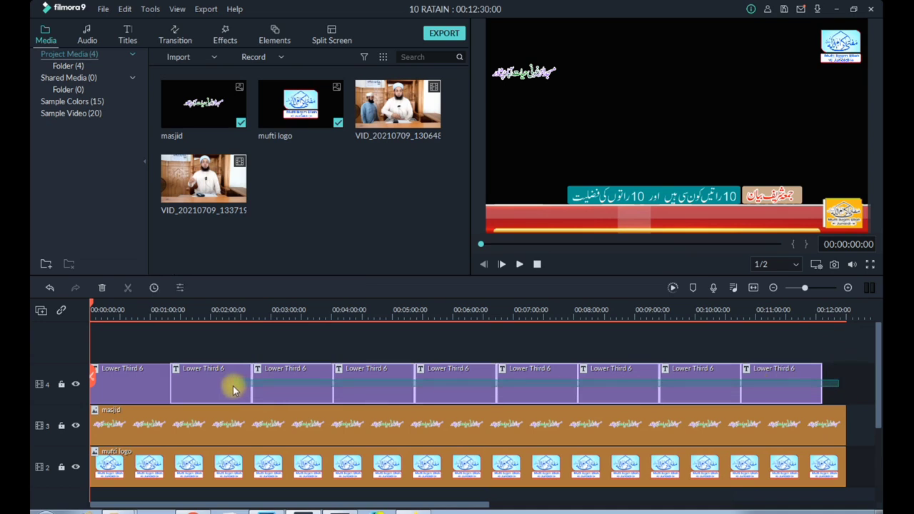
{"action": "left_click", "coordinate": [102, 288]}
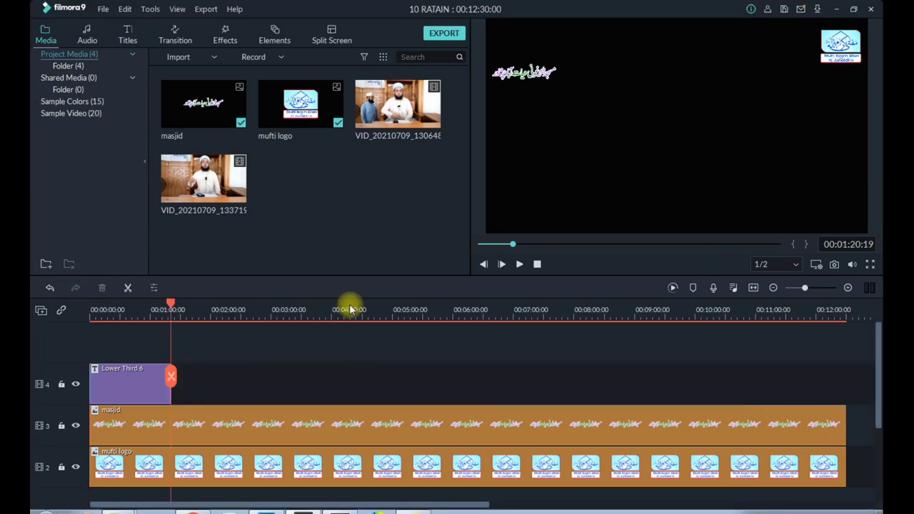
{"action": "left_click", "coordinate": [479, 422]}
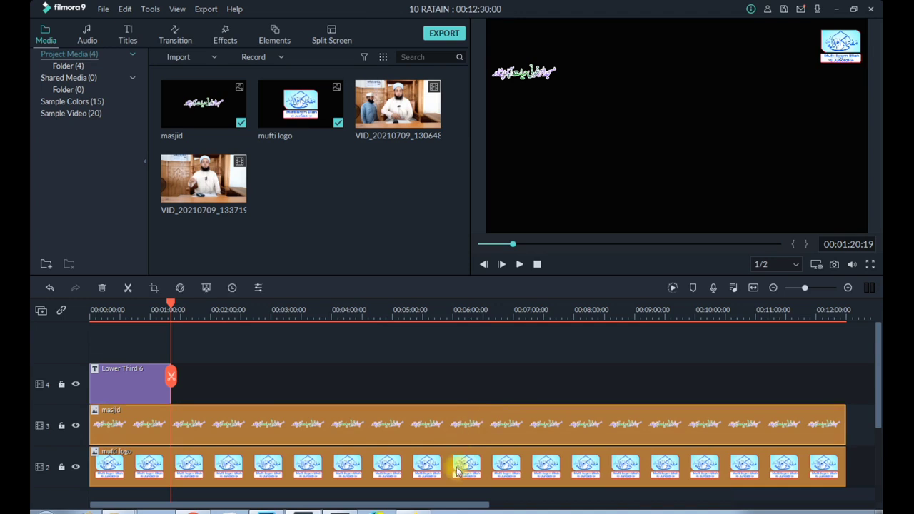
{"action": "left_click", "coordinate": [461, 469]}
{"action": "left_click", "coordinate": [461, 428]}
{"action": "left_click", "coordinate": [457, 467]}
{"action": "left_click", "coordinate": [455, 432]}
{"action": "left_click", "coordinate": [433, 454]}
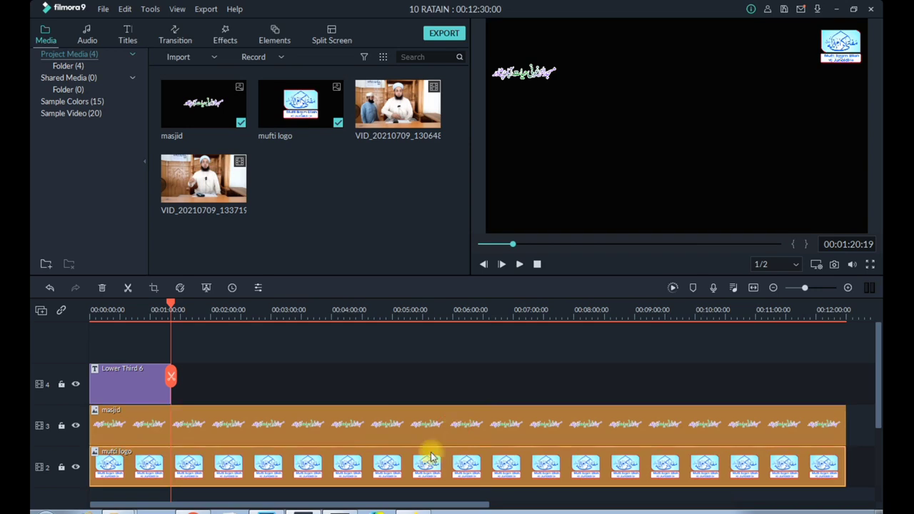
{"action": "left_click", "coordinate": [377, 426]}
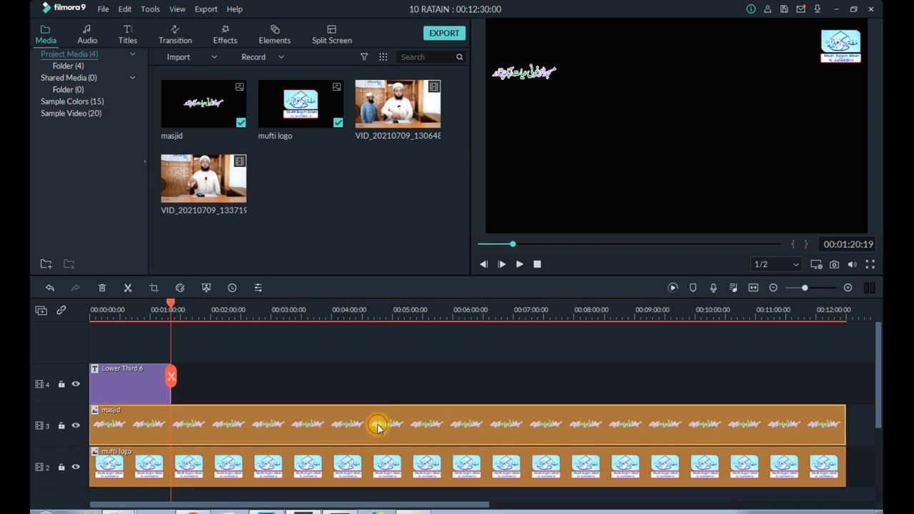
Move the mufti logo closer to the frame's right edge and the masjid image slightly higher in the preview
{"action": "left_click", "coordinate": [390, 470]}
{"action": "double_click", "coordinate": [389, 470]}
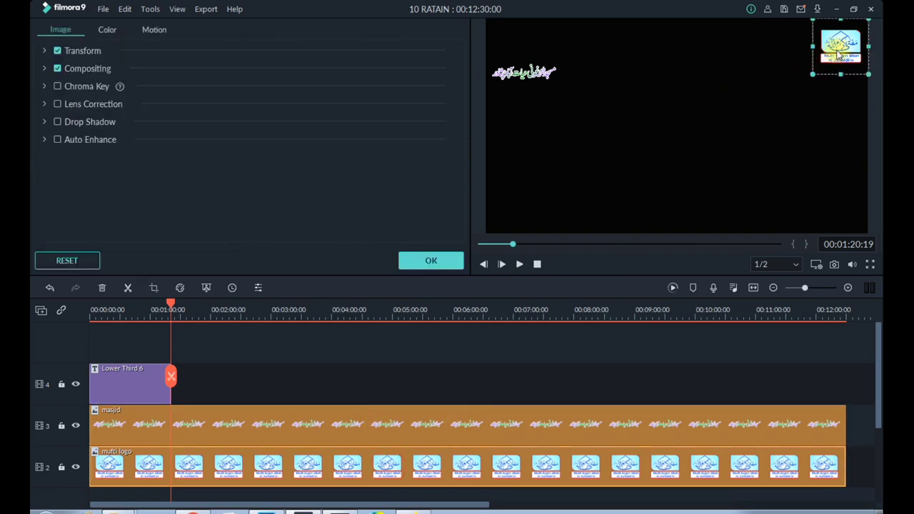
{"action": "left_click_drag", "start_coordinate": [837, 52], "coordinate": [865, 32]}
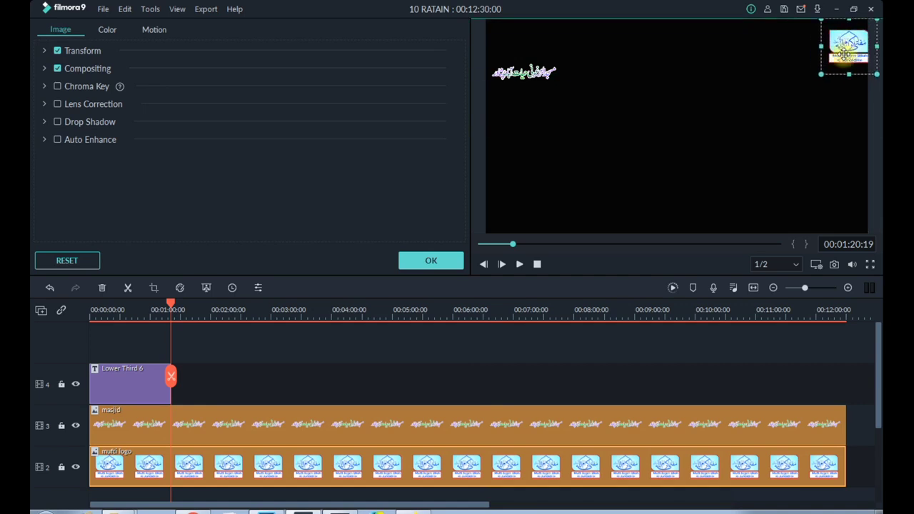
{"action": "left_click", "coordinate": [412, 432]}
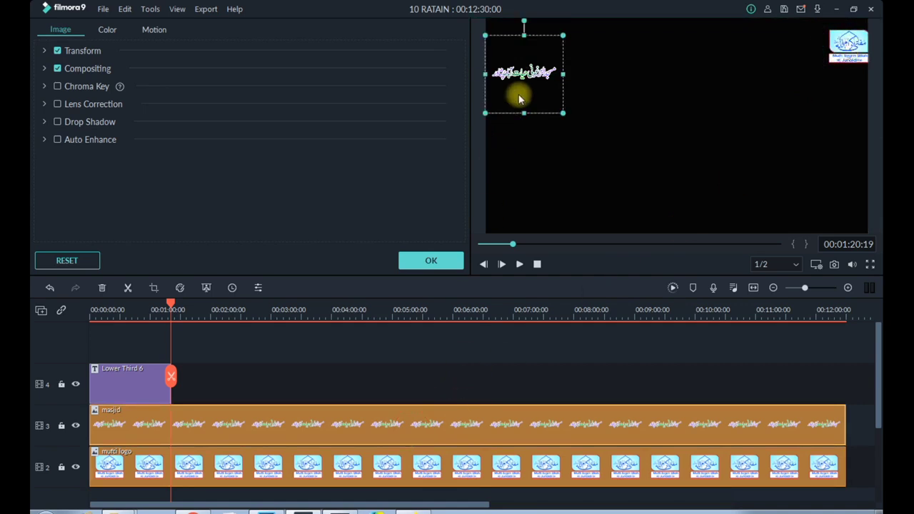
{"action": "left_click_drag", "start_coordinate": [535, 65], "coordinate": [525, 55]}
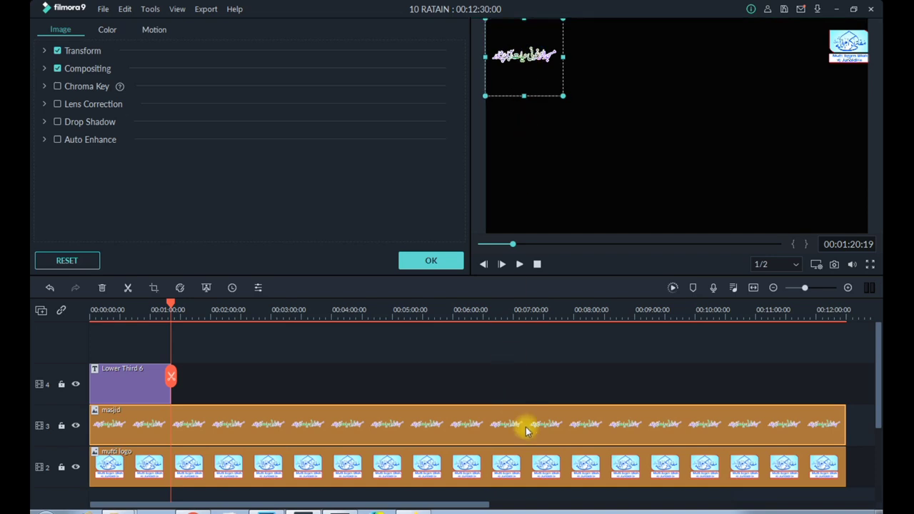
Check the text settings of the remaining Lower Third 6 title and close them
{"action": "double_click", "coordinate": [135, 385]}
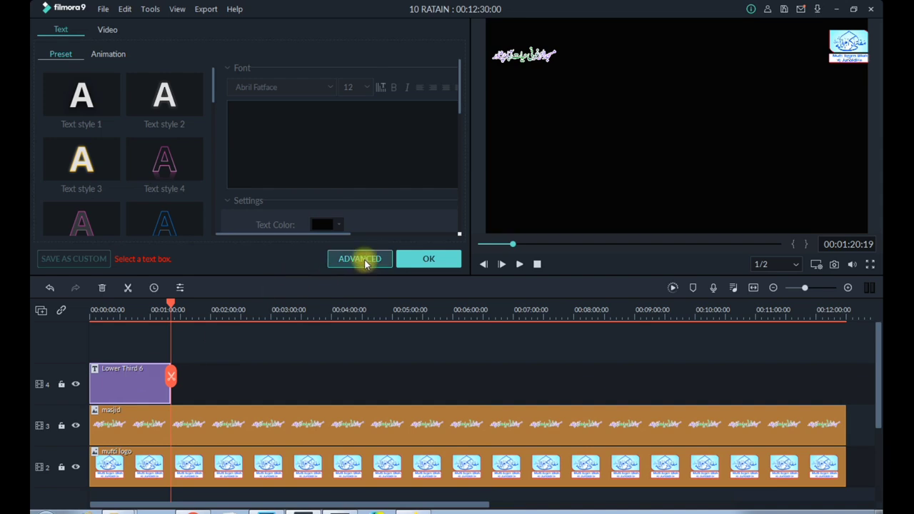
{"action": "left_click", "coordinate": [422, 259]}
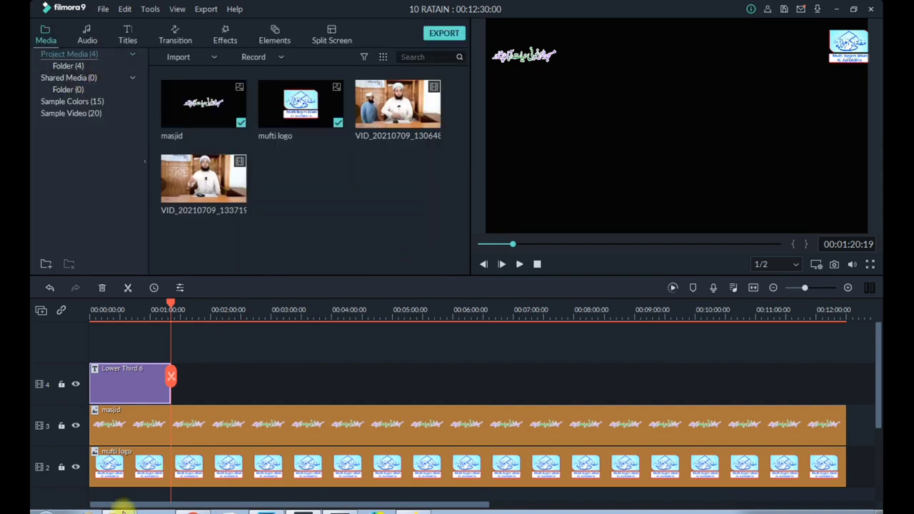
Switch to the file explorer window and open the folder Downloads > SHAREit > Infinix X650C > file
{"action": "mouse_move", "coordinate": [121, 511]}
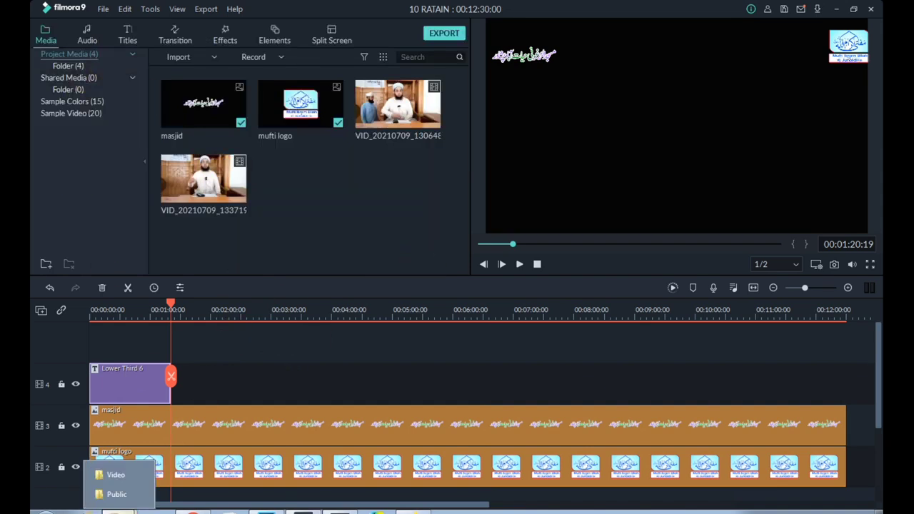
{"action": "left_click", "coordinate": [120, 475]}
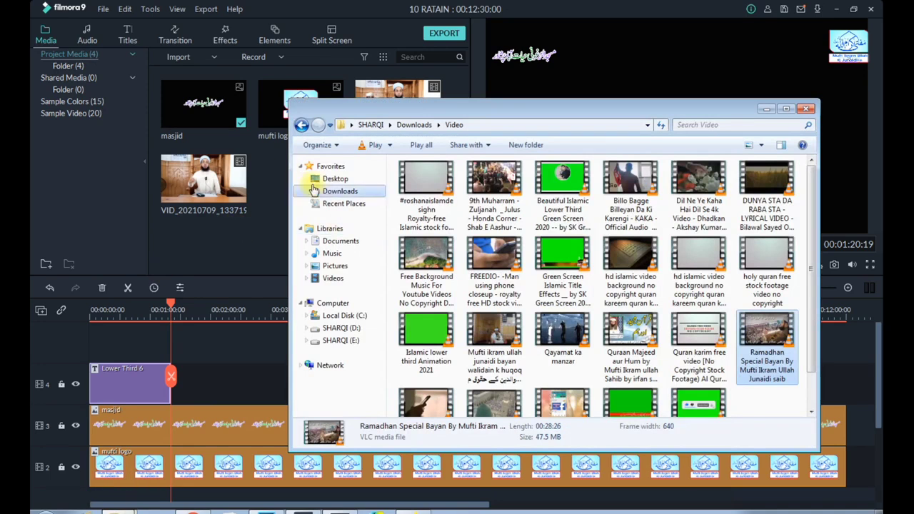
{"action": "left_click", "coordinate": [339, 192]}
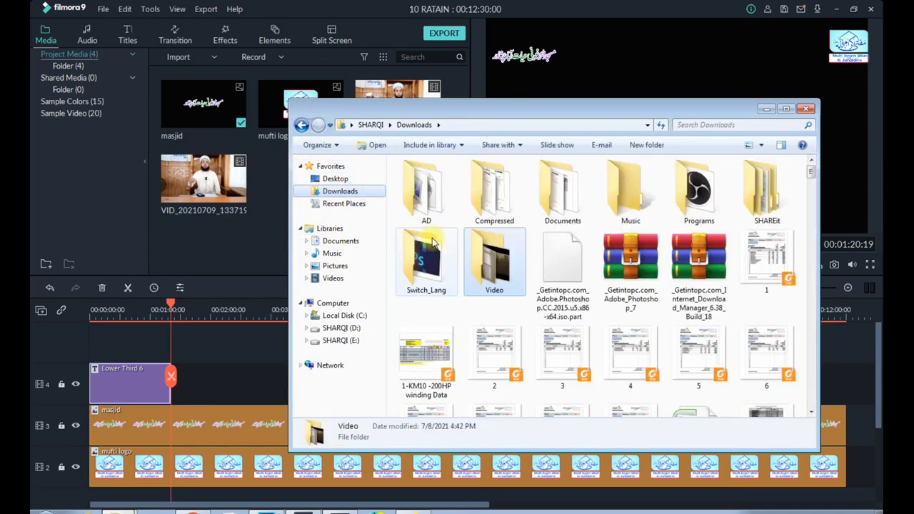
{"action": "double_click", "coordinate": [763, 189]}
{"action": "left_click", "coordinate": [427, 180]}
{"action": "double_click", "coordinate": [426, 180]}
{"action": "double_click", "coordinate": [429, 179]}
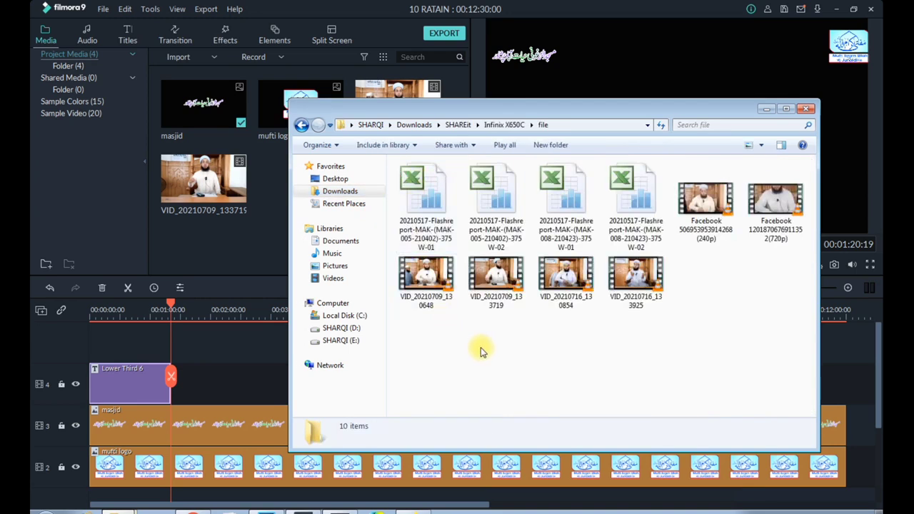
Add VID_20210716_130854 and VID_20210716_133925 to video track 1 and move both clips to the timeline's start
{"action": "left_click", "coordinate": [561, 286]}
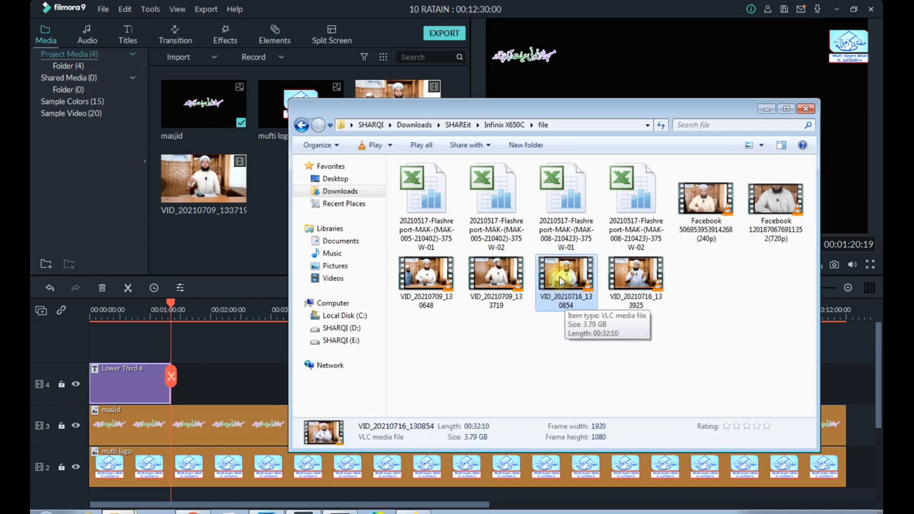
{"action": "left_click_drag", "start_coordinate": [670, 337], "coordinate": [185, 492]}
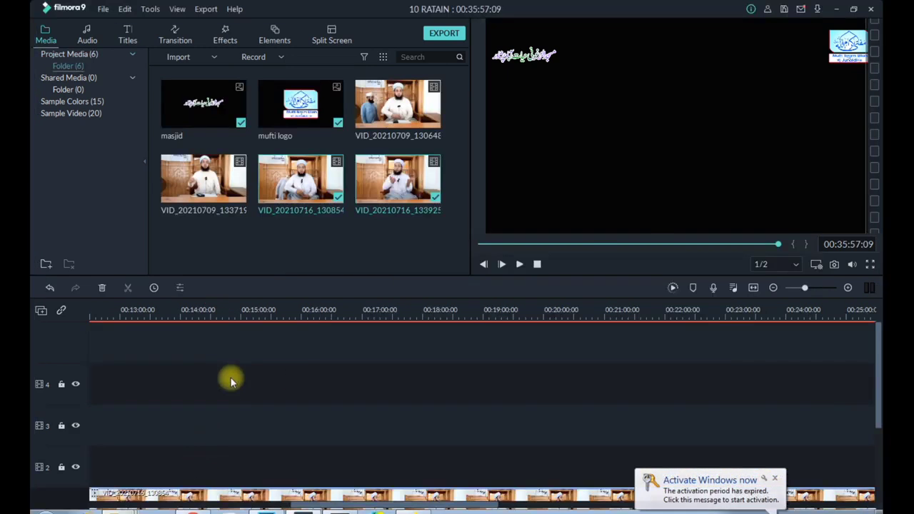
{"action": "left_click", "coordinate": [754, 288]}
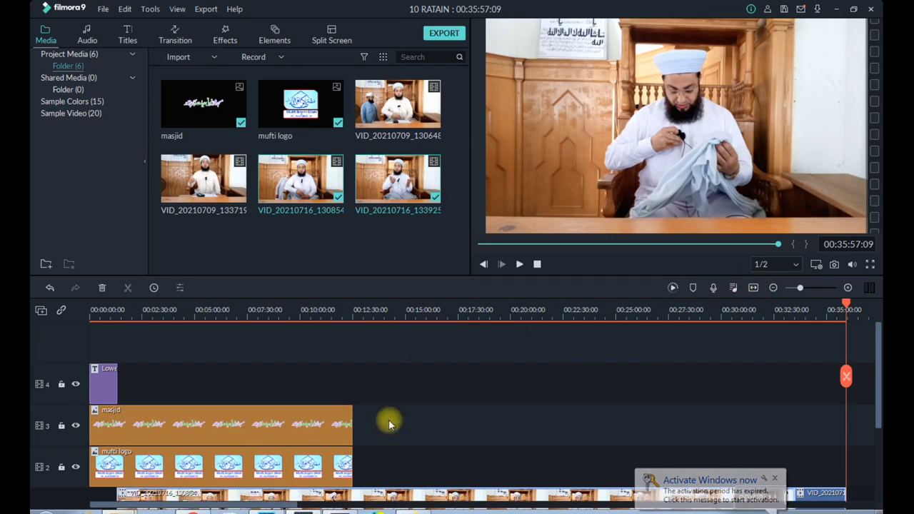
{"action": "scroll", "coordinate": [311, 437], "scroll_direction": "down", "scroll_amount": 3}
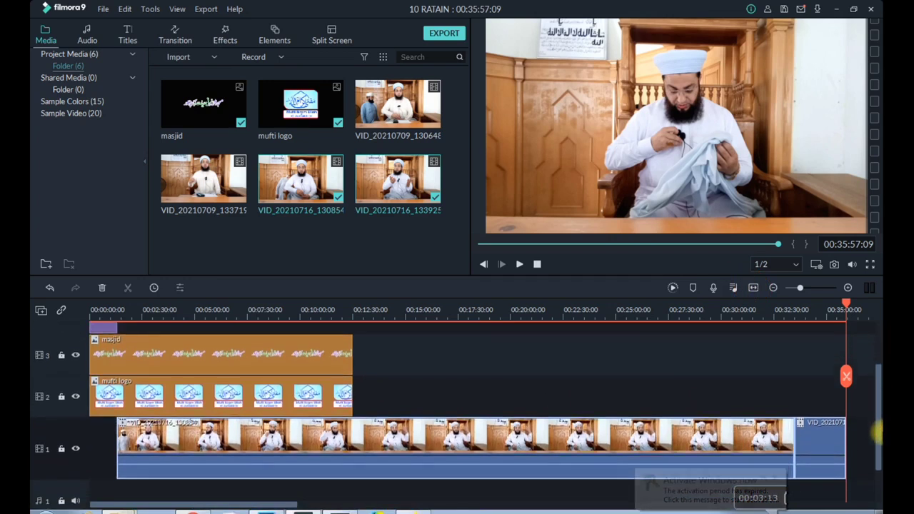
{"action": "left_click_drag", "start_coordinate": [296, 423], "coordinate": [92, 425]}
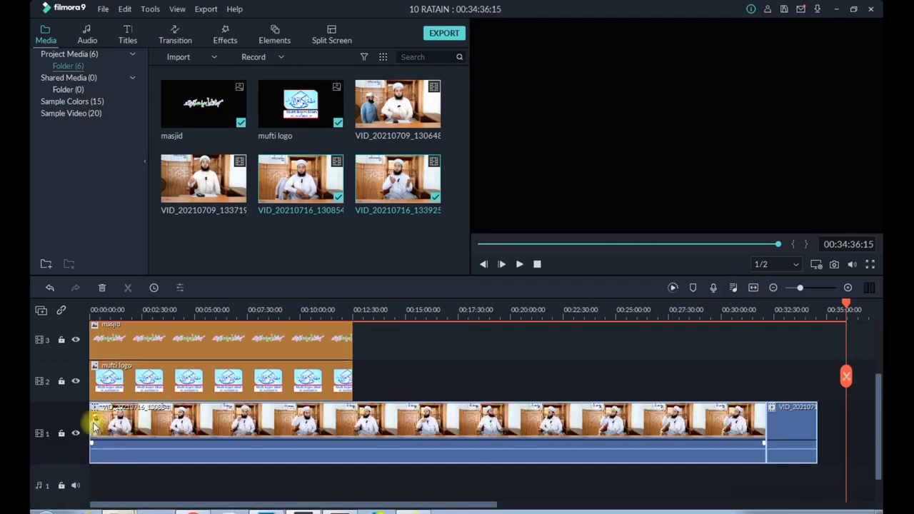
{"action": "left_click", "coordinate": [708, 482]}
{"action": "left_click_drag", "start_coordinate": [833, 425], "coordinate": [143, 448]}
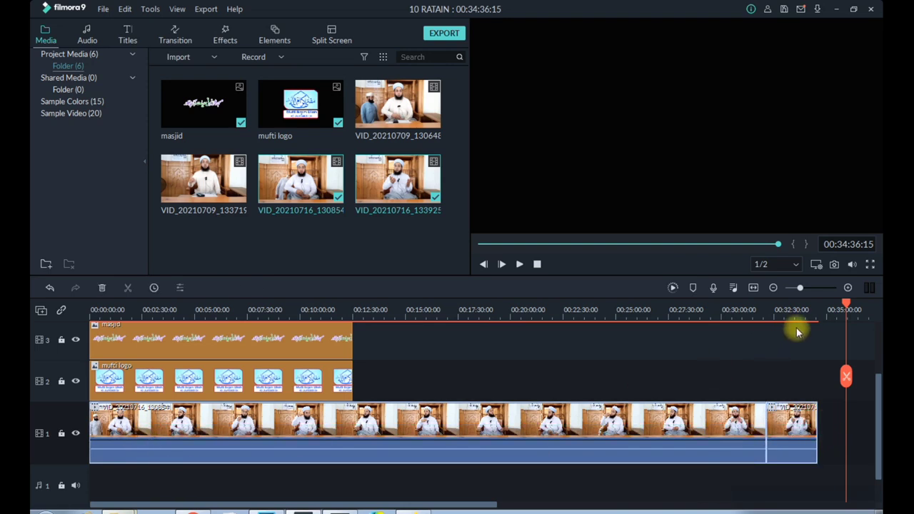
Extend the mufti logo on track 2 and the masjid image on track 3 to the end of the main video
{"action": "left_click_drag", "start_coordinate": [846, 303], "coordinate": [820, 306]}
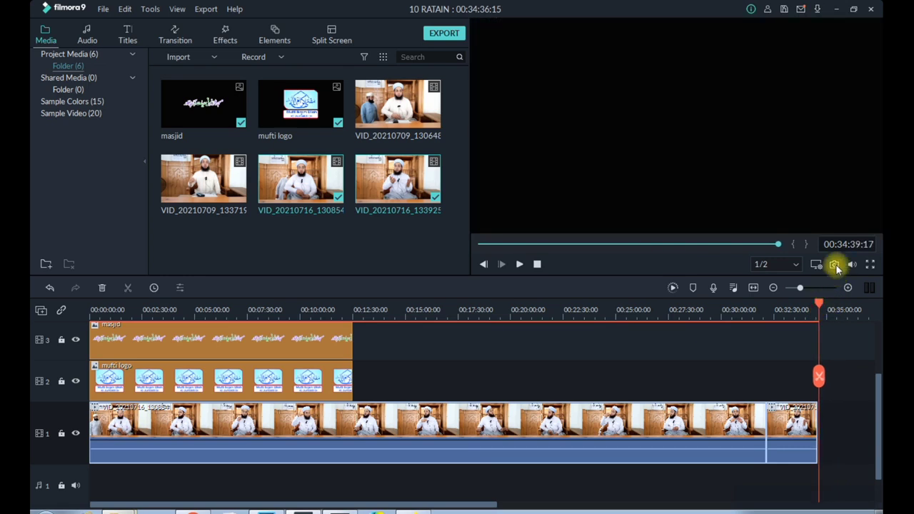
{"action": "left_click", "coordinate": [387, 307]}
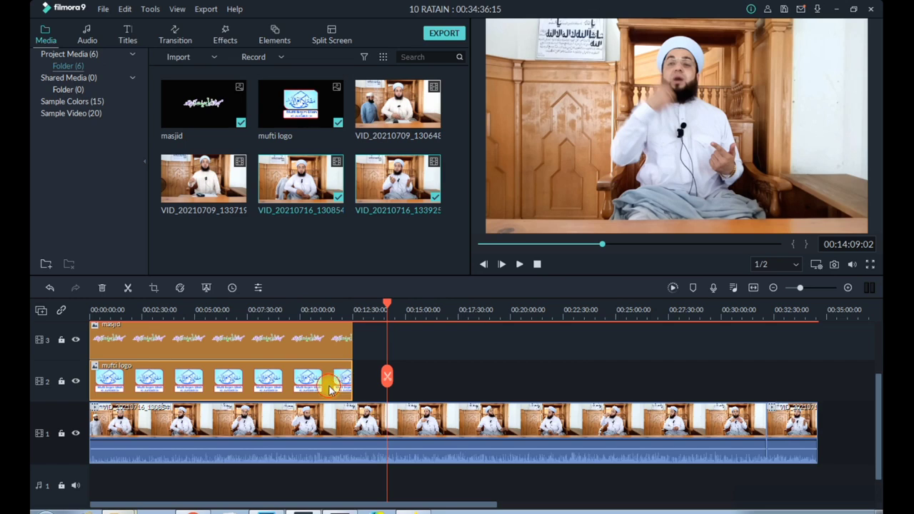
{"action": "left_click_drag", "start_coordinate": [351, 380], "coordinate": [815, 370]}
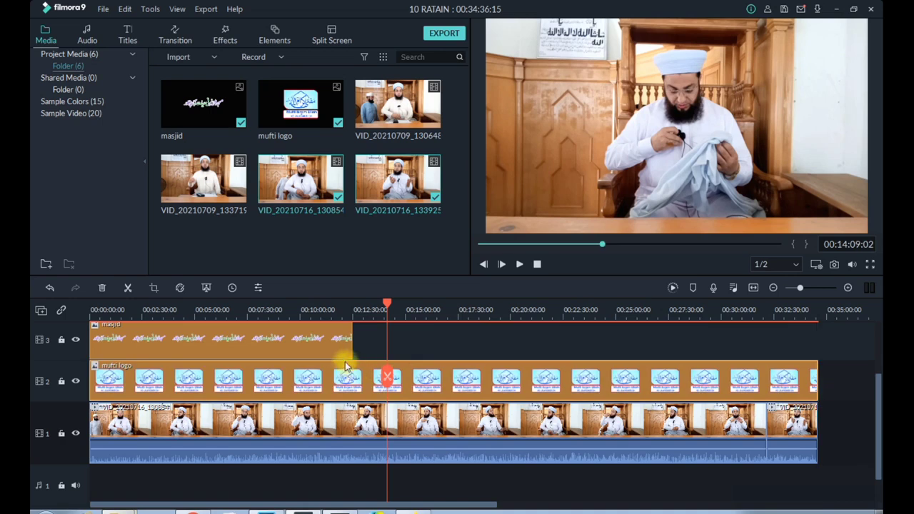
{"action": "double_click", "coordinate": [306, 346]}
{"action": "left_click_drag", "start_coordinate": [353, 337], "coordinate": [817, 331]}
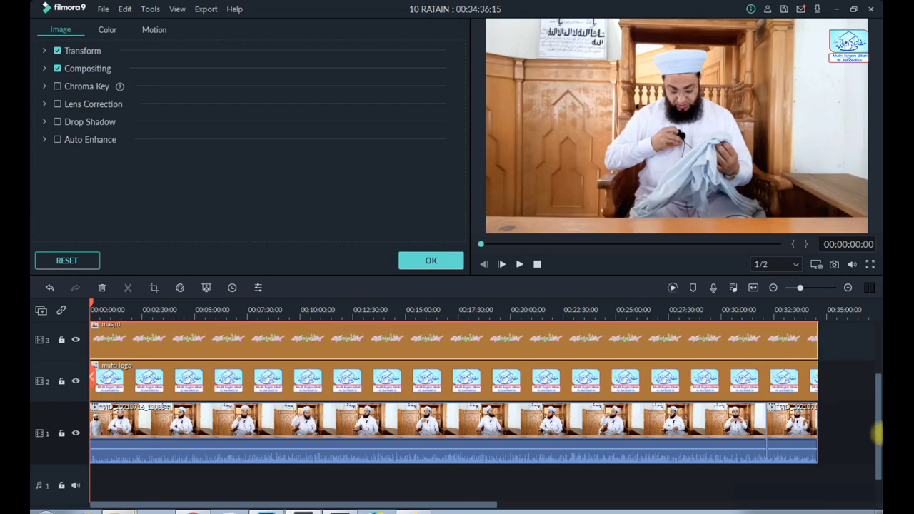
Try to paste a copy of the Lower Third 6 title further along the timeline, undo it, and close the title settings
{"action": "left_click_drag", "start_coordinate": [874, 433], "coordinate": [877, 384]}
{"action": "double_click", "coordinate": [110, 386]}
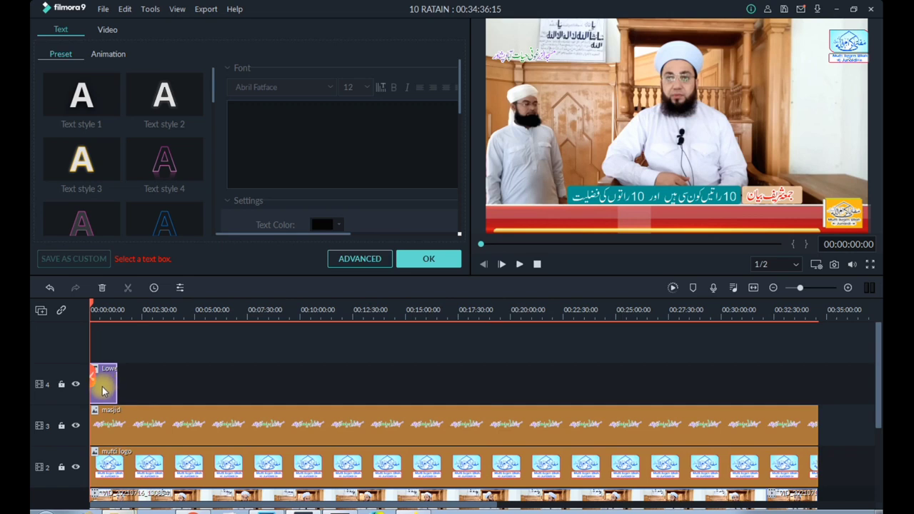
{"action": "key", "text": "ctrl+c"}
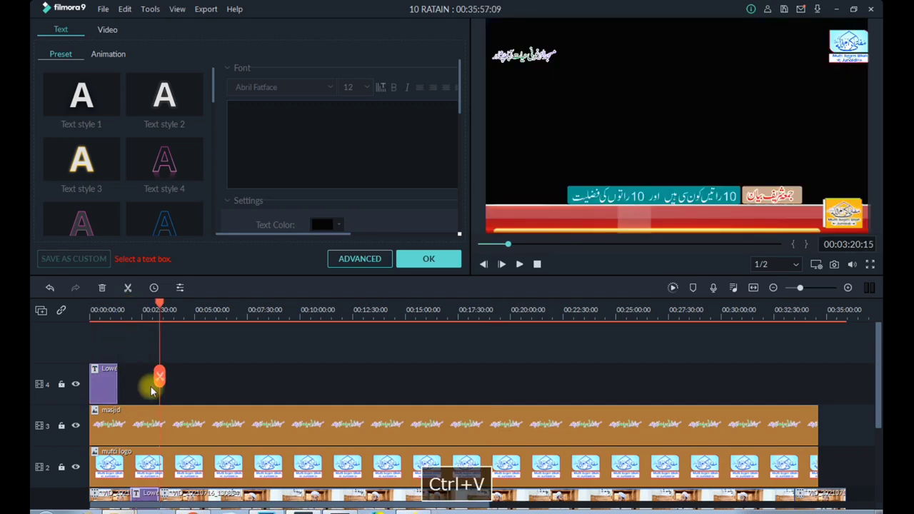
{"action": "key", "text": "ctrl+z"}
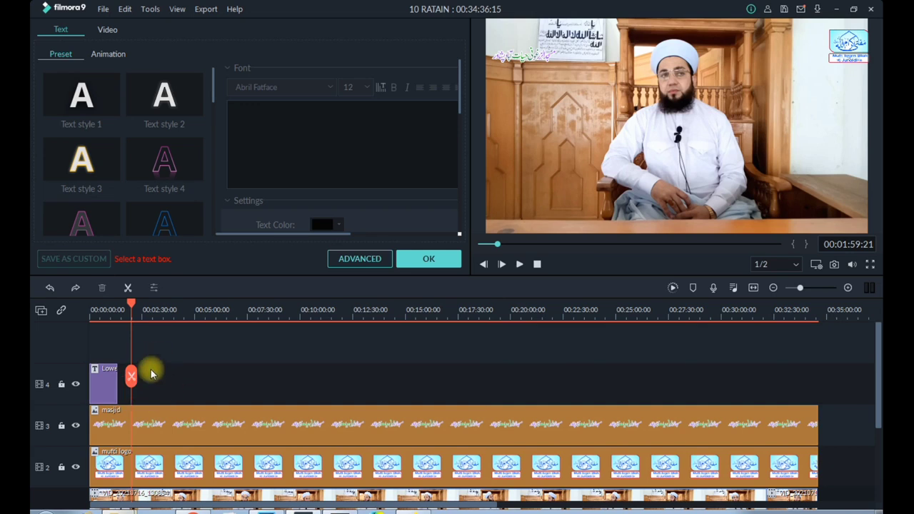
{"action": "left_click", "coordinate": [423, 259]}
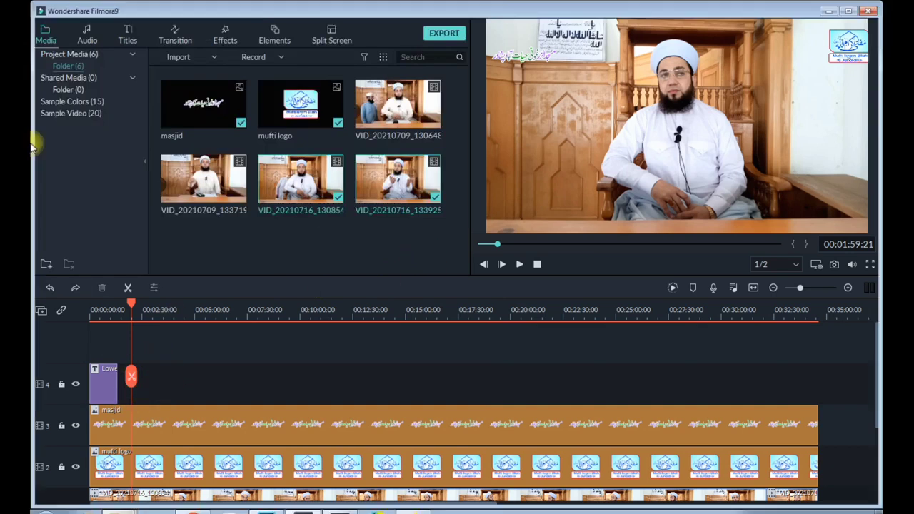
Save the project under the new name "qurbani juma bayan all"
{"action": "left_click", "coordinate": [103, 9]}
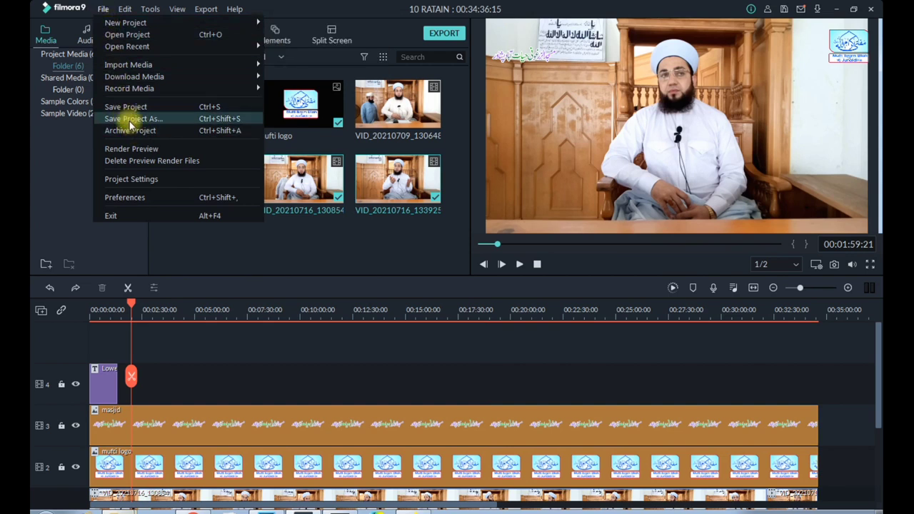
{"action": "left_click", "coordinate": [131, 119]}
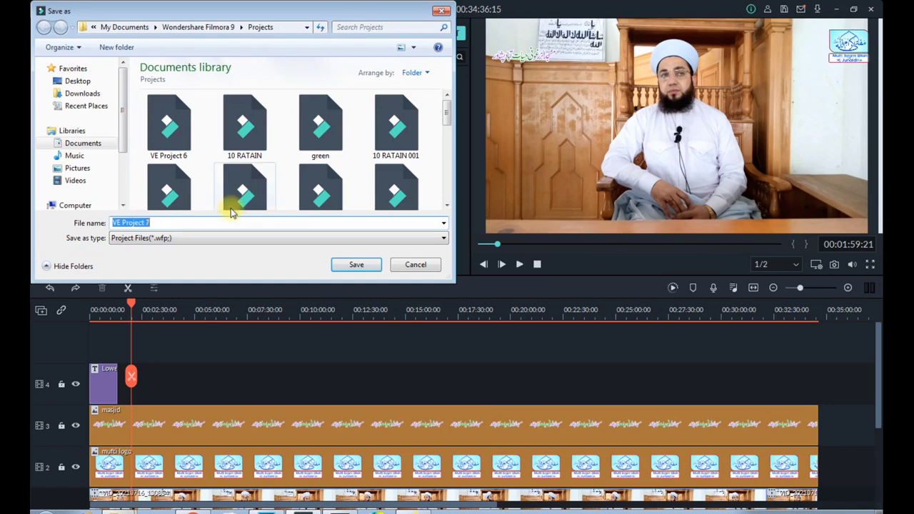
{"action": "type", "text": "qurb"}
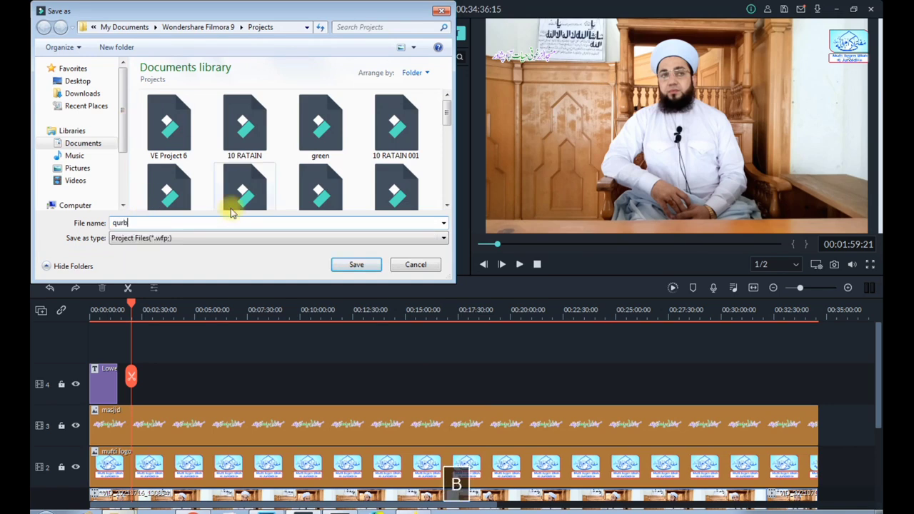
{"action": "type", "text": "an"}
{"action": "key", "text": "BackSpace"}
{"action": "type", "text": "ani "}
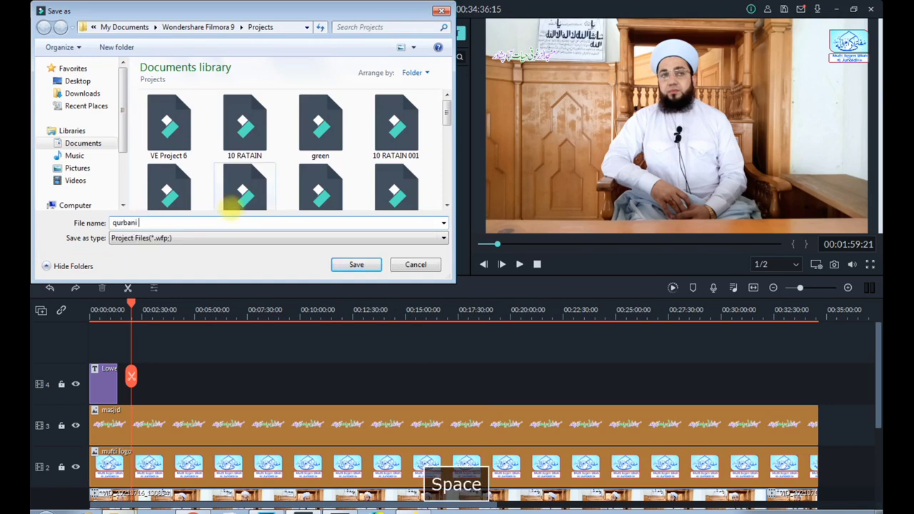
{"action": "type", "text": "juma bayan al"}
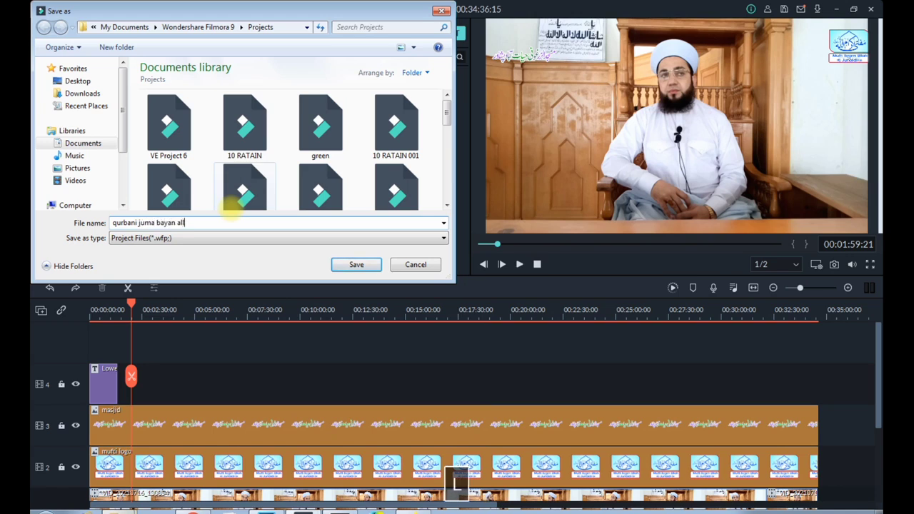
{"action": "left_click", "coordinate": [352, 265]}
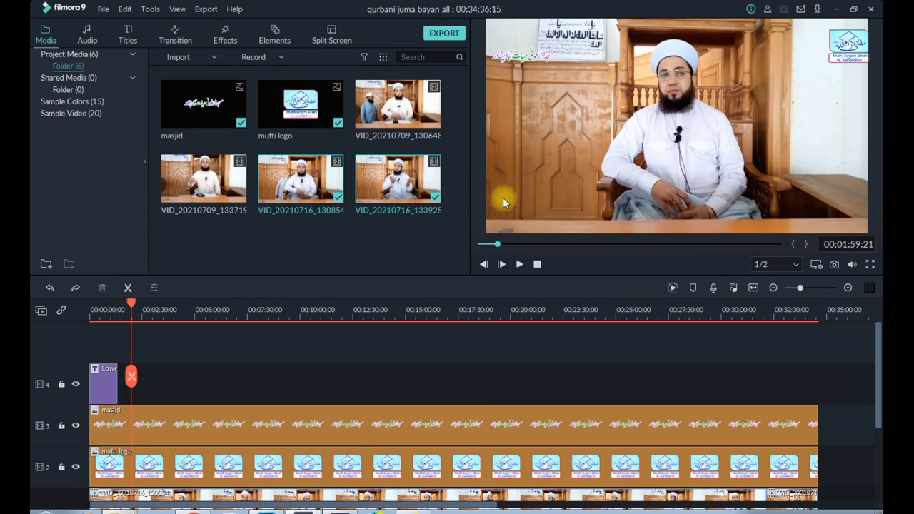
Add a Lower Third 1 title from the Lower 3rds category to track 4 at 00:01:59:21
{"action": "left_click", "coordinate": [126, 41]}
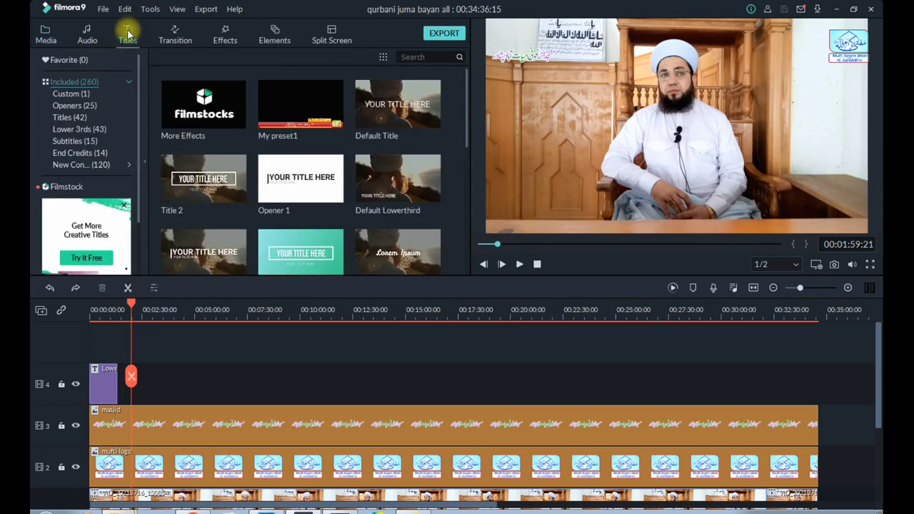
{"action": "left_click", "coordinate": [85, 130]}
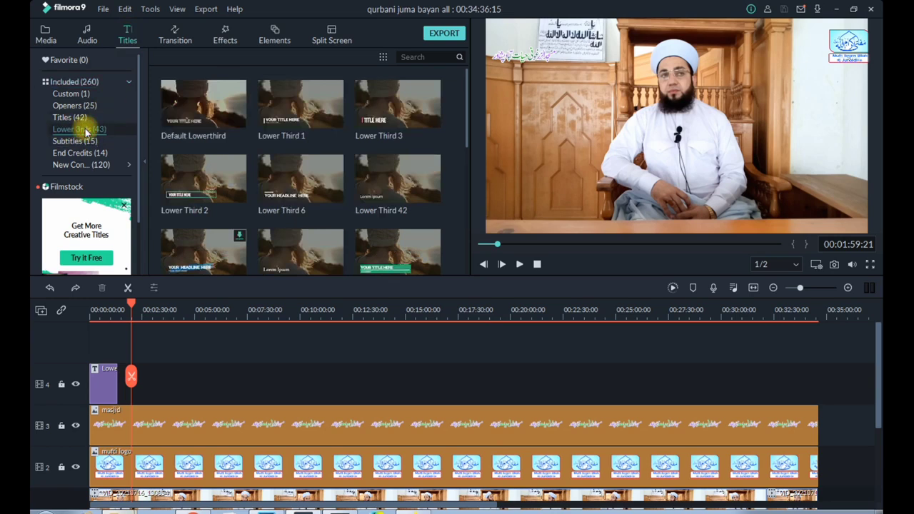
{"action": "left_click", "coordinate": [302, 105]}
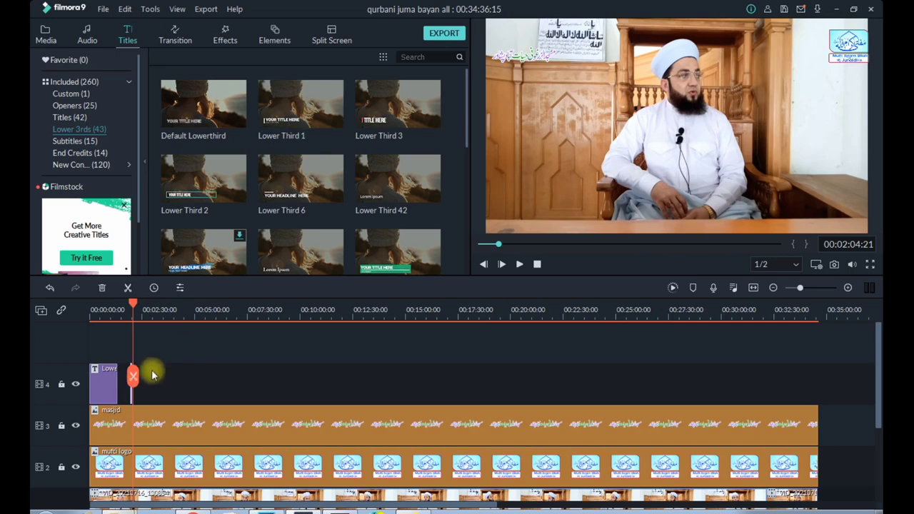
Try to adjust the new Lower Third 1 title's placement on track 4, and undo the change
{"action": "mouse_move", "coordinate": [131, 395]}
{"action": "left_mouse_down"}
{"action": "mouse_move", "coordinate": [215, 391]}
{"action": "mouse_move", "coordinate": [147, 396]}
{"action": "left_mouse_up"}
{"action": "left_click_drag", "start_coordinate": [145, 316], "coordinate": [418, 302]}
{"action": "mouse_move", "coordinate": [266, 512]}
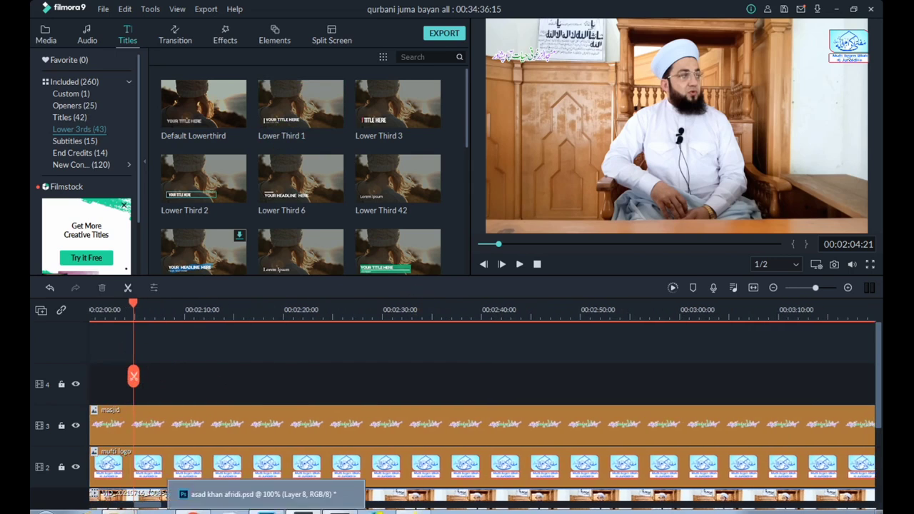
{"action": "key", "text": "ctrl+z"}
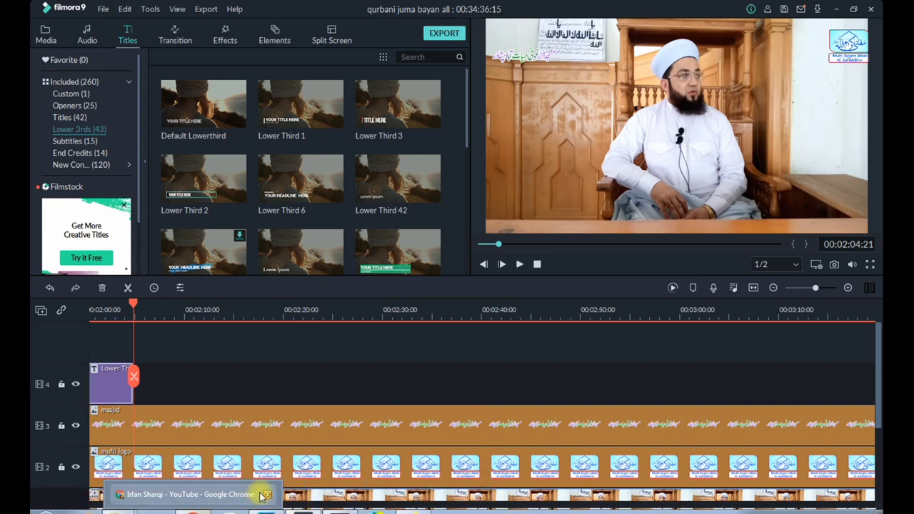
Try extending the Lower Third 1 title on track 4 so that it ends at about 00:12:30:00
{"action": "left_click", "coordinate": [210, 358]}
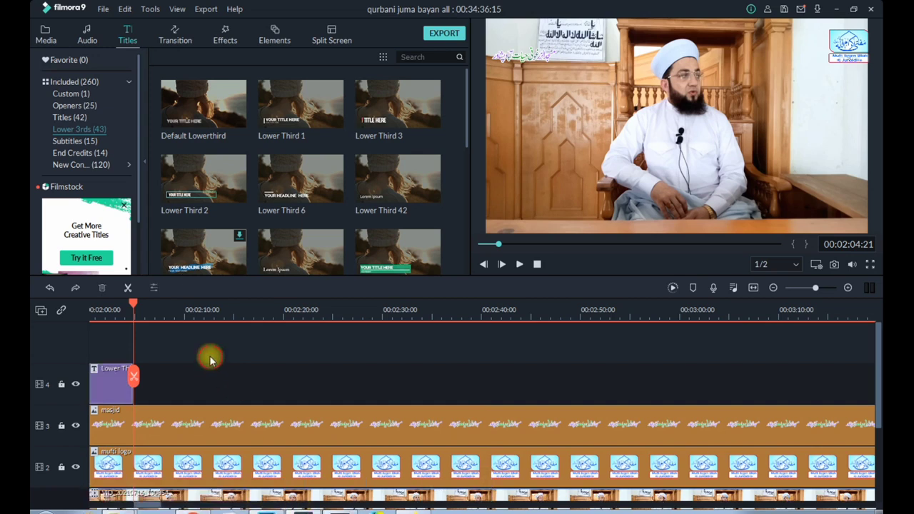
{"action": "mouse_move", "coordinate": [149, 506]}
{"action": "left_mouse_down"}
{"action": "mouse_move", "coordinate": [129, 504]}
{"action": "mouse_move", "coordinate": [144, 505]}
{"action": "left_mouse_up"}
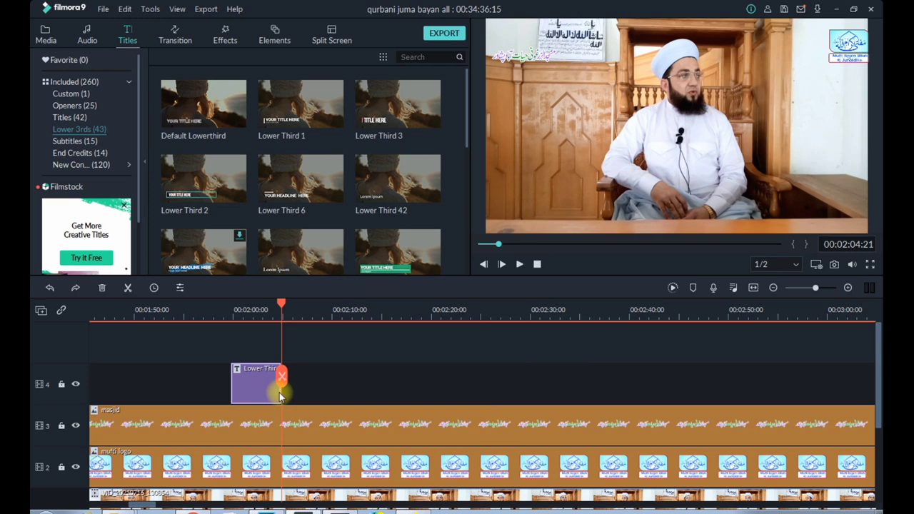
{"action": "left_click_drag", "start_coordinate": [280, 391], "coordinate": [743, 369]}
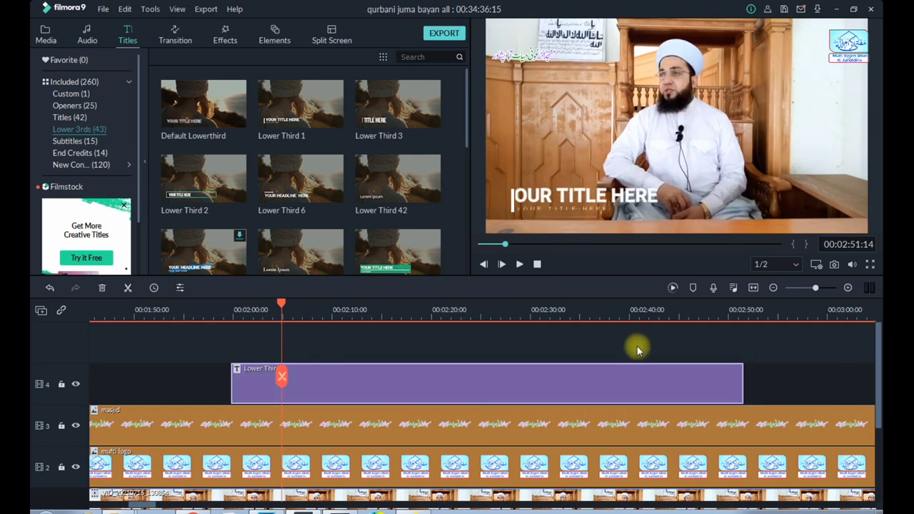
{"action": "left_click_drag", "start_coordinate": [527, 318], "coordinate": [321, 347]}
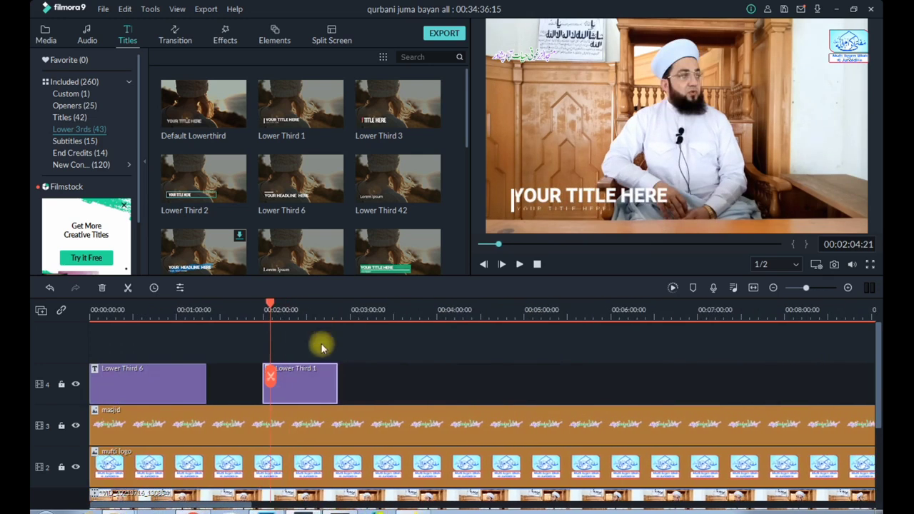
{"action": "left_click_drag", "start_coordinate": [337, 388], "coordinate": [819, 383]}
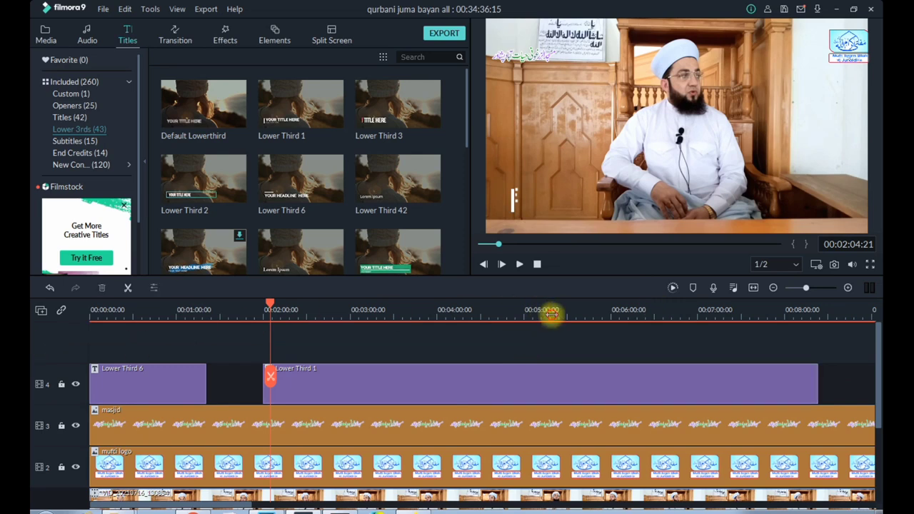
{"action": "left_click_drag", "start_coordinate": [551, 313], "coordinate": [218, 367]}
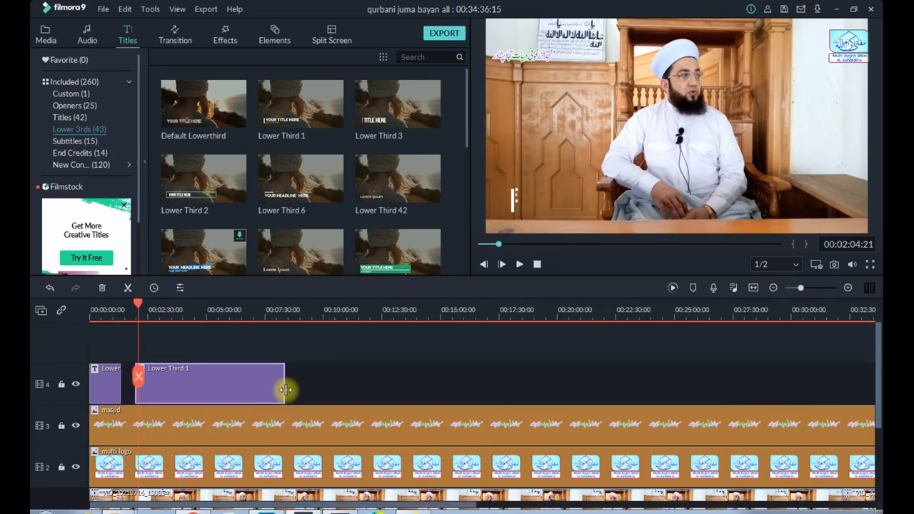
{"action": "left_click_drag", "start_coordinate": [285, 390], "coordinate": [382, 384]}
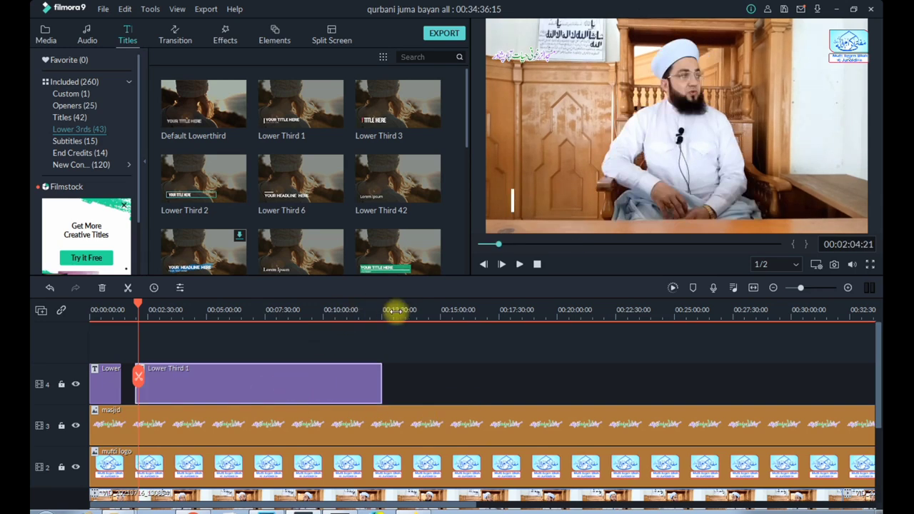
{"action": "left_click_drag", "start_coordinate": [398, 310], "coordinate": [229, 296]}
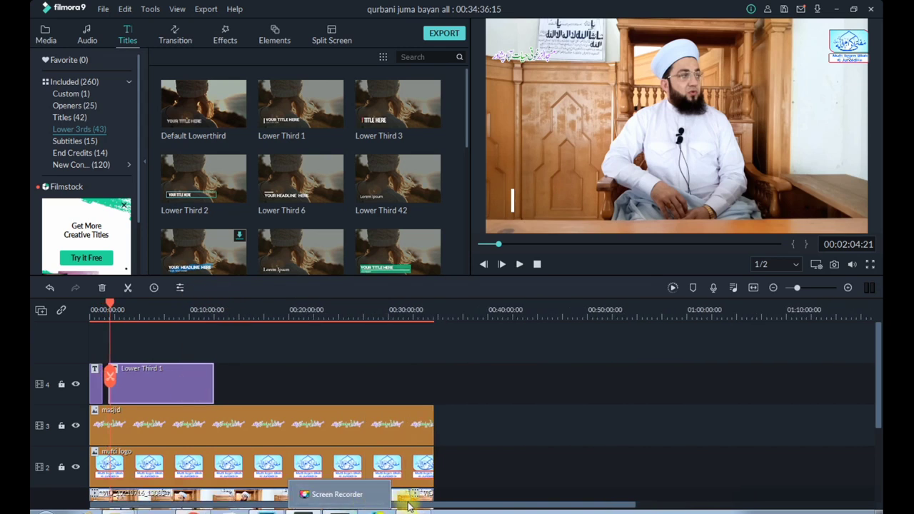
{"action": "left_click", "coordinate": [148, 381]}
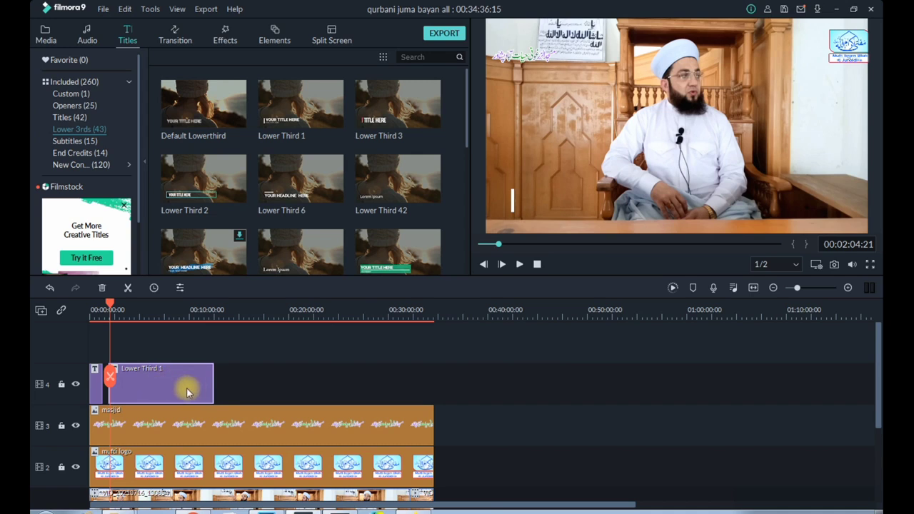
Shorten the Lower Third 1 title to about 30 seconds and move it to start at about 00:02:28 on track 4
{"action": "left_click_drag", "start_coordinate": [213, 393], "coordinate": [126, 394]}
{"action": "left_click_drag", "start_coordinate": [133, 318], "coordinate": [658, 293]}
{"action": "left_click_drag", "start_coordinate": [442, 395], "coordinate": [556, 383]}
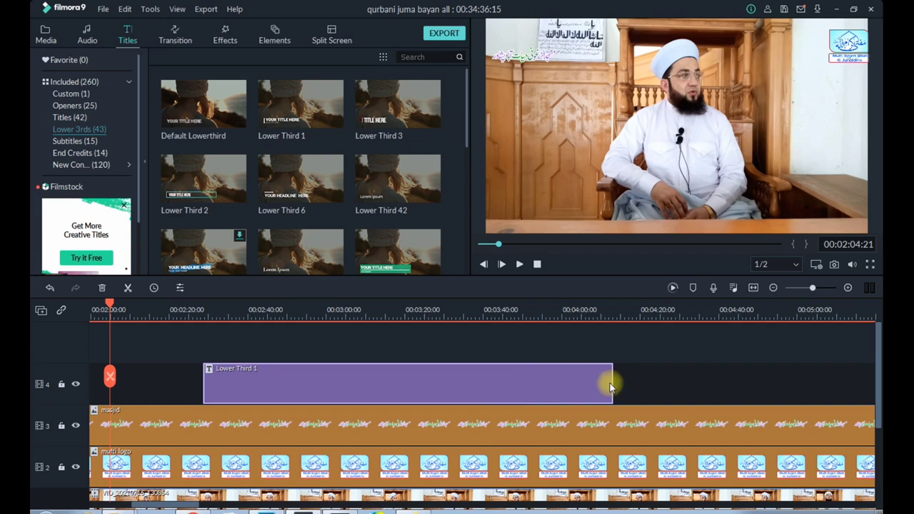
{"action": "left_click_drag", "start_coordinate": [614, 384], "coordinate": [323, 380]}
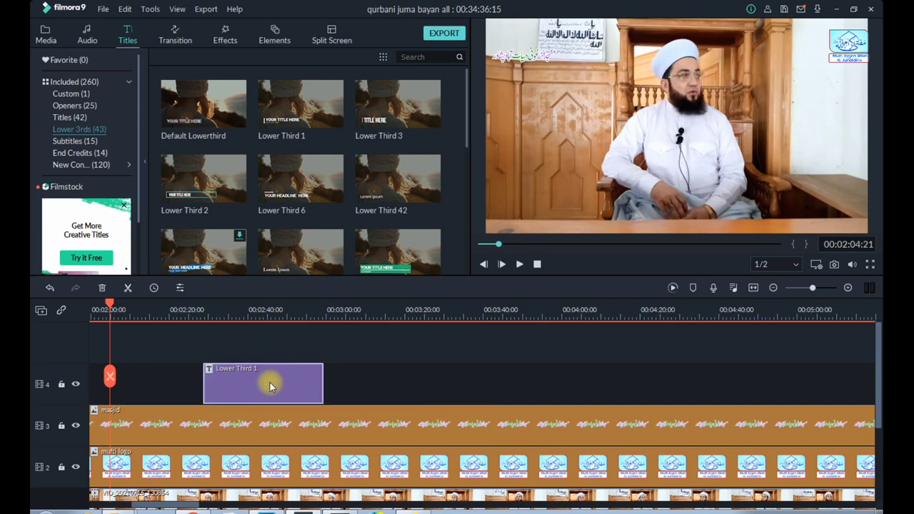
Open the Lower Third 1 title in the advanced text editor and delete both text layers and the preset video layer
{"action": "right_click", "coordinate": [270, 384]}
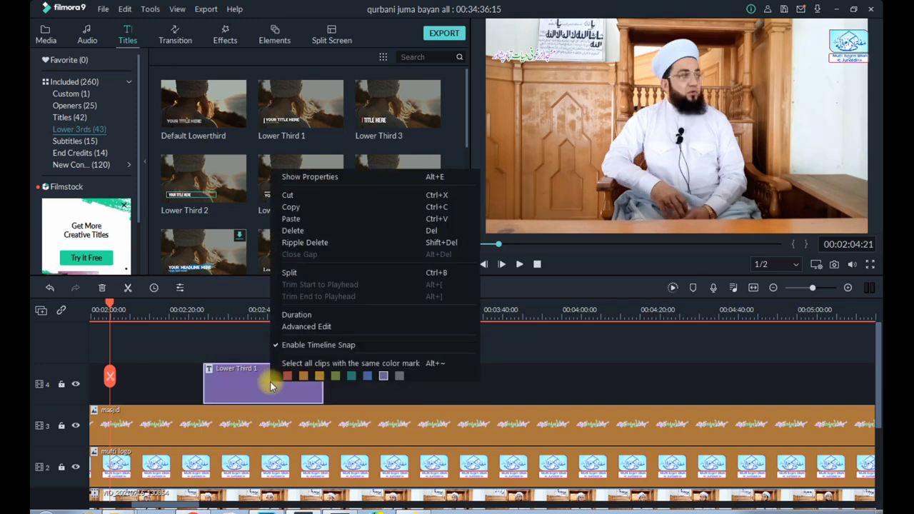
{"action": "left_click", "coordinate": [319, 178]}
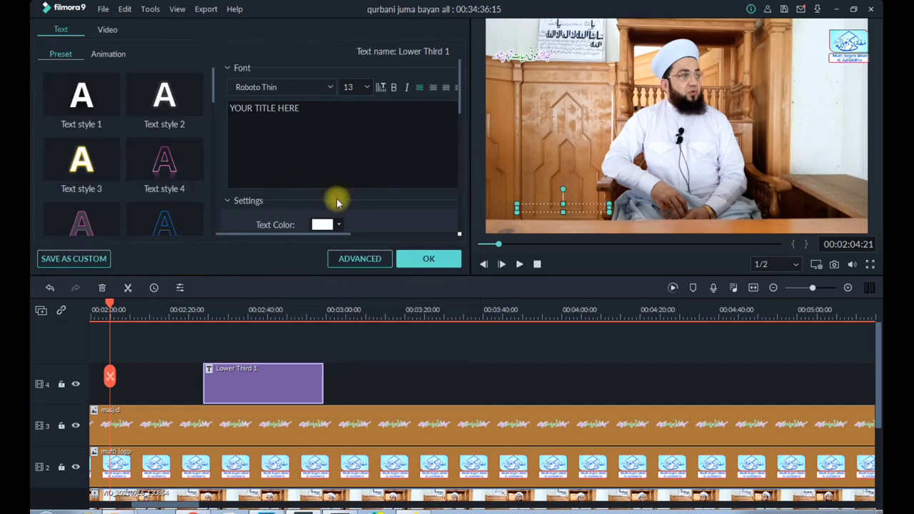
{"action": "left_click", "coordinate": [351, 261]}
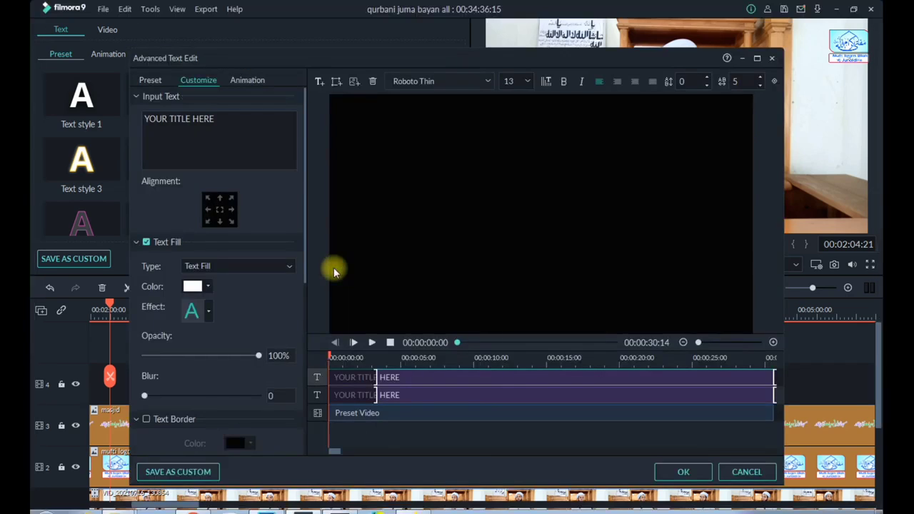
{"action": "left_click", "coordinate": [363, 396]}
{"action": "left_click", "coordinate": [359, 377]}
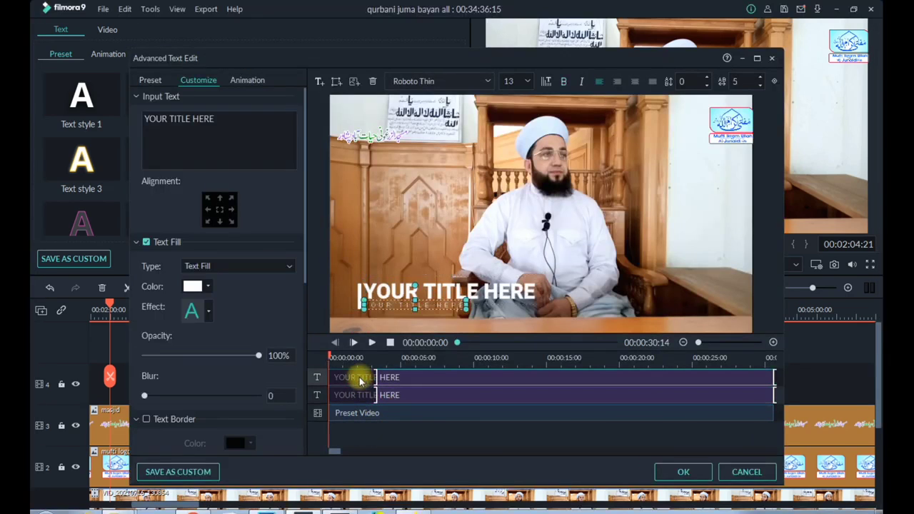
{"action": "left_click", "coordinate": [387, 440]}
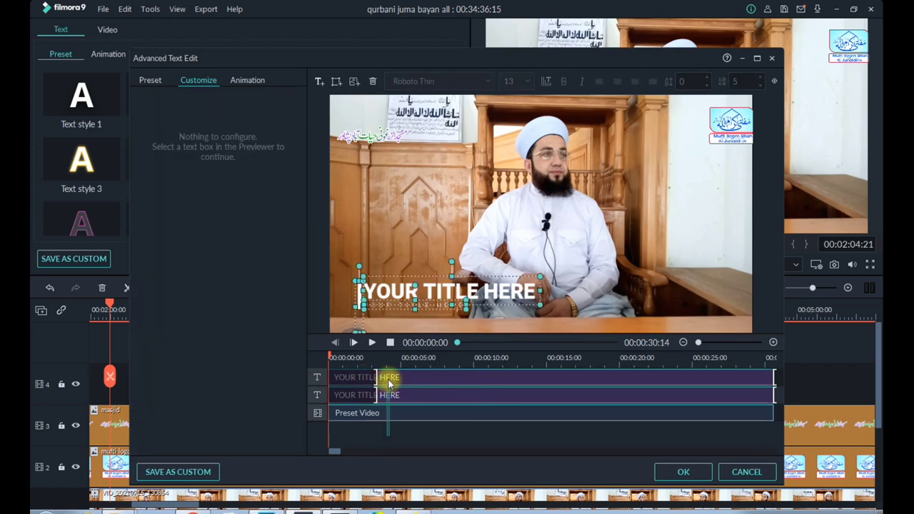
{"action": "left_click", "coordinate": [373, 83]}
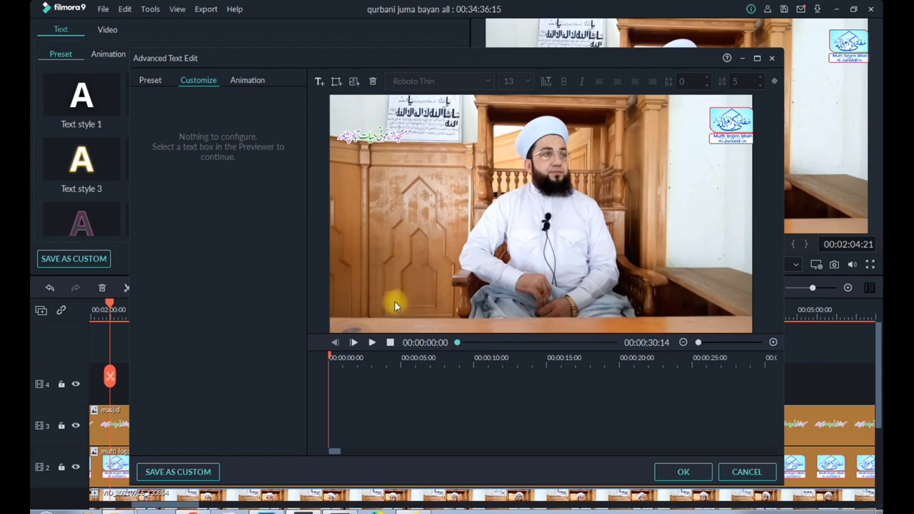
Add a text box to the title and insert the "Healines-2 copy" image from the "lower" folder on drive E
{"action": "left_click", "coordinate": [319, 81]}
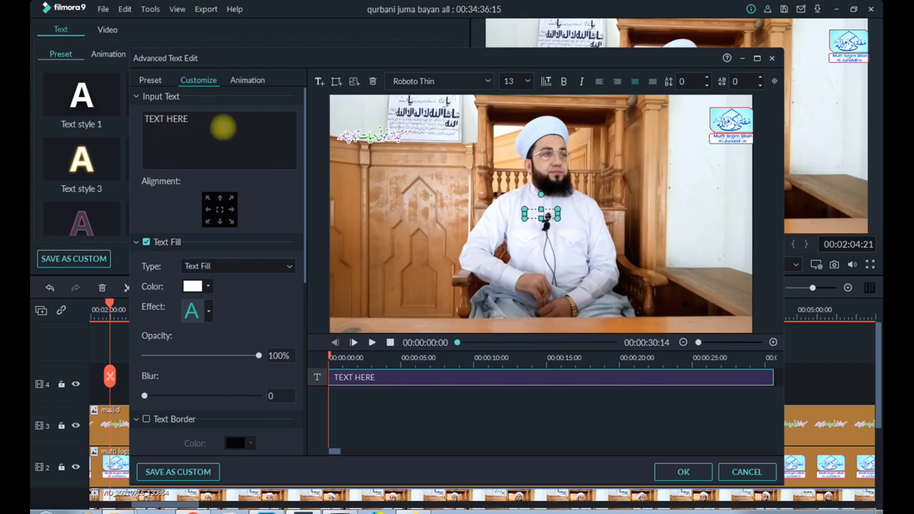
{"action": "left_click", "coordinate": [335, 81]}
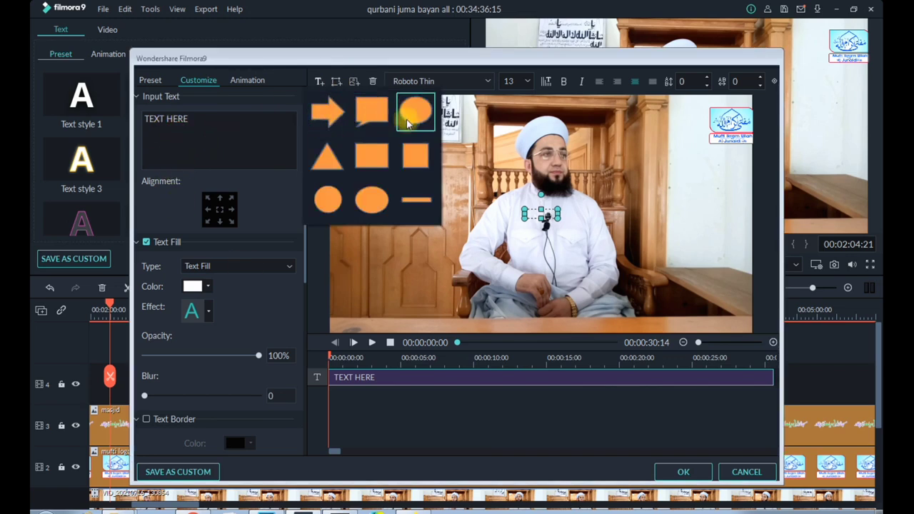
{"action": "left_click", "coordinate": [355, 80]}
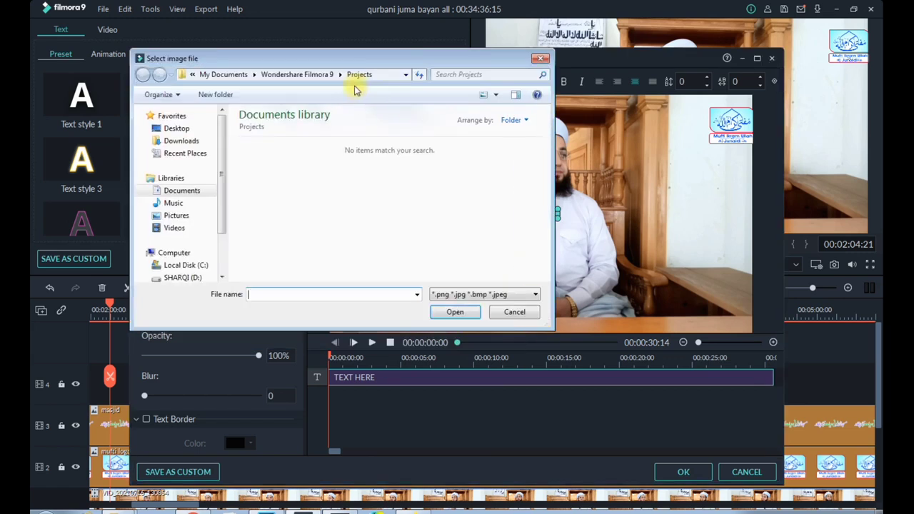
{"action": "left_click_drag", "start_coordinate": [221, 221], "coordinate": [221, 259]}
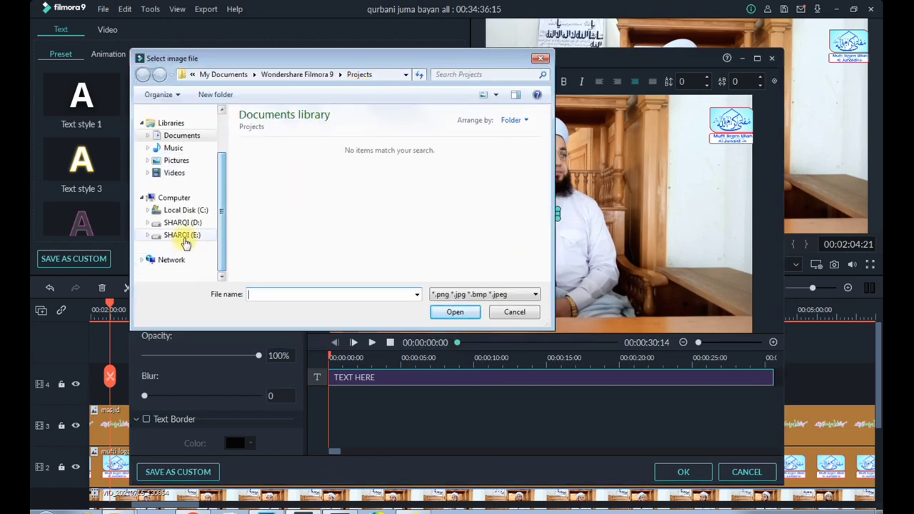
{"action": "left_click", "coordinate": [183, 238]}
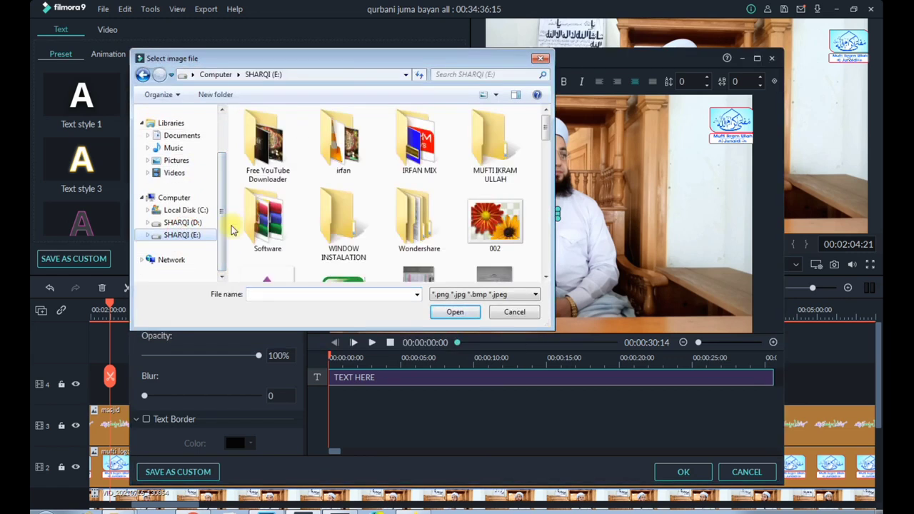
{"action": "double_click", "coordinate": [493, 158]}
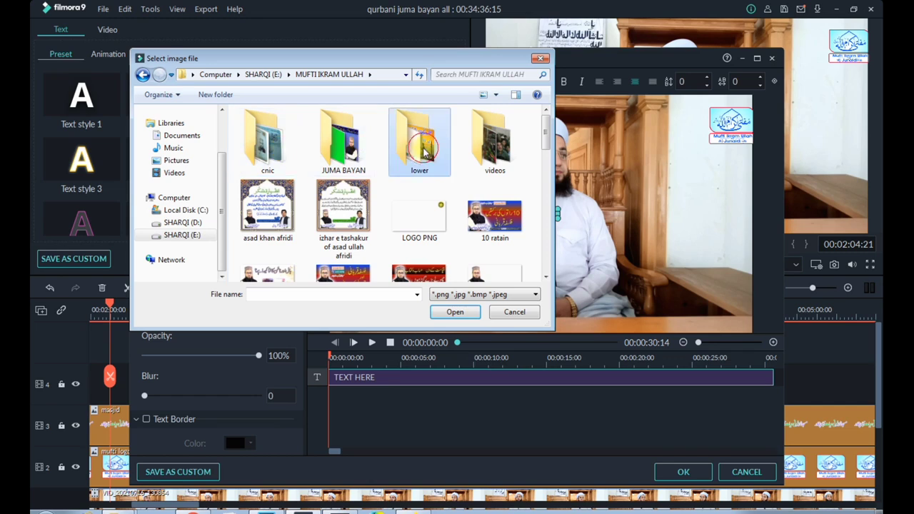
{"action": "double_click", "coordinate": [422, 144]}
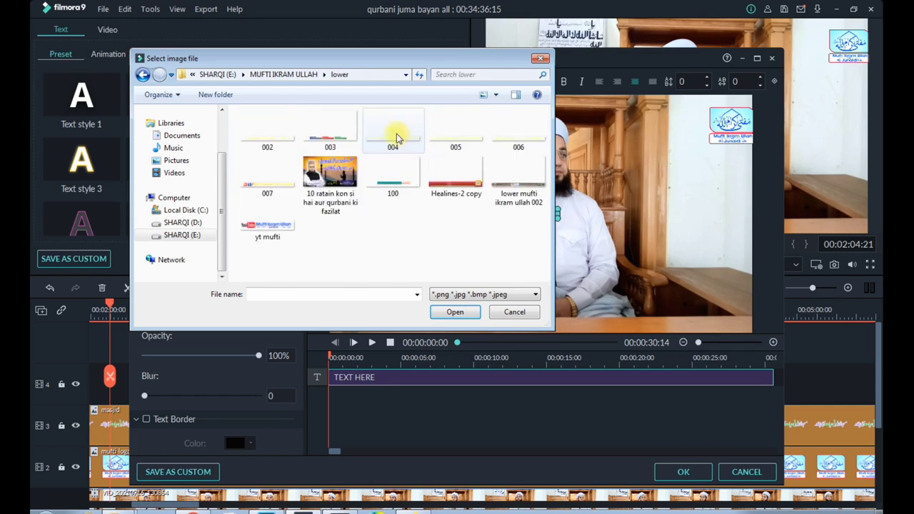
{"action": "left_click", "coordinate": [456, 183]}
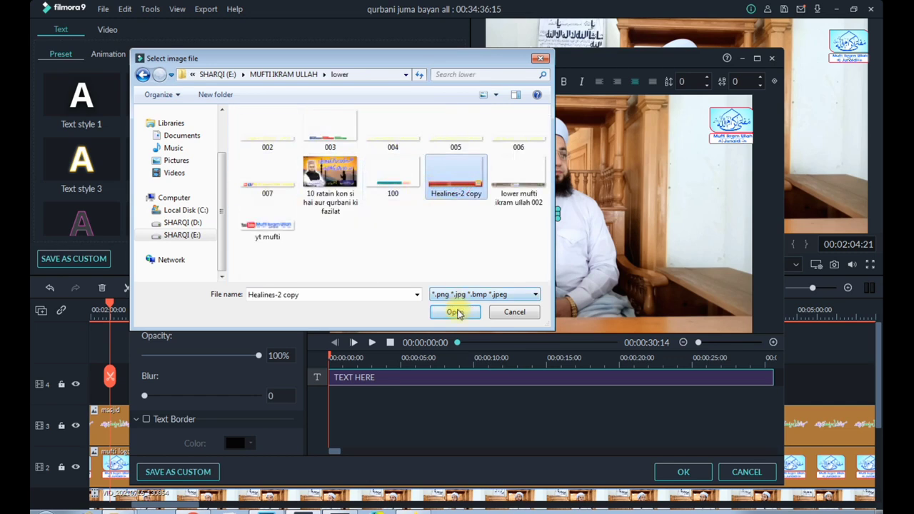
{"action": "left_click", "coordinate": [456, 313]}
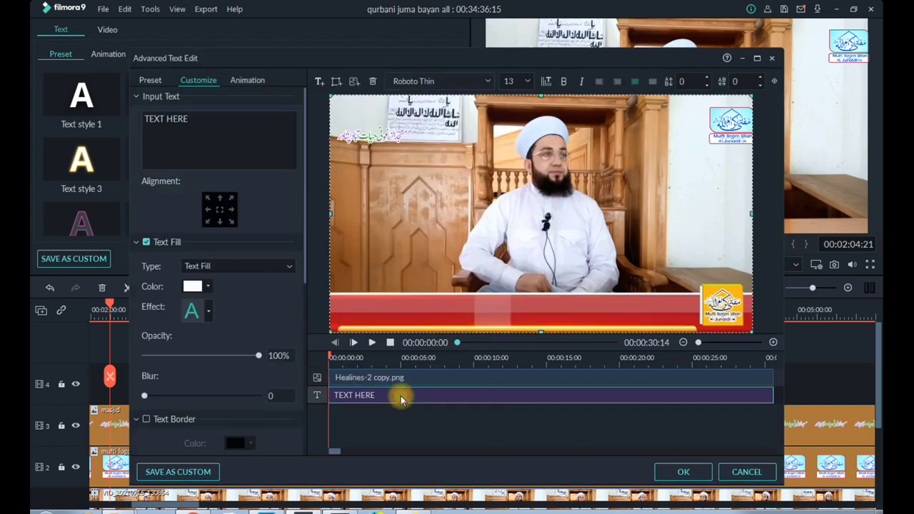
Delete the TEXT HERE layer and reduce the Healines-2 copy banner's height while keeping it across the full frame width
{"action": "left_click", "coordinate": [401, 397]}
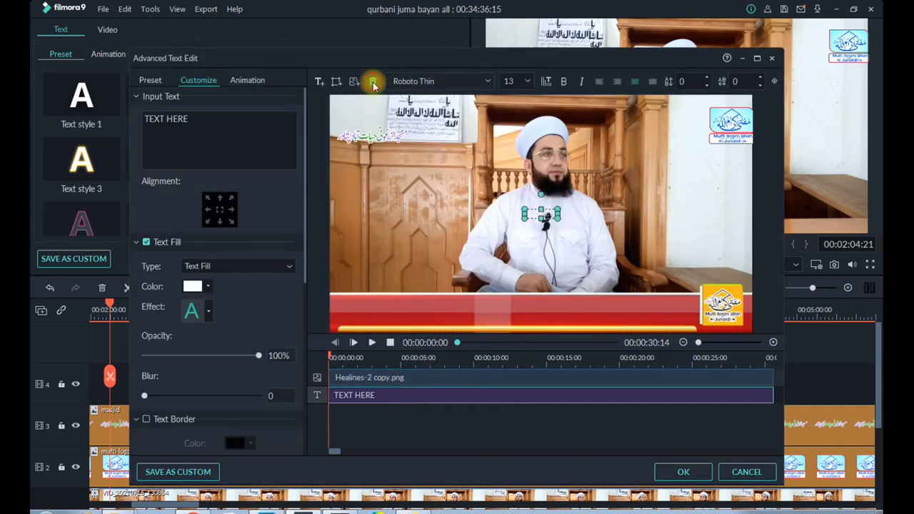
{"action": "left_click", "coordinate": [373, 81]}
{"action": "left_click", "coordinate": [408, 378]}
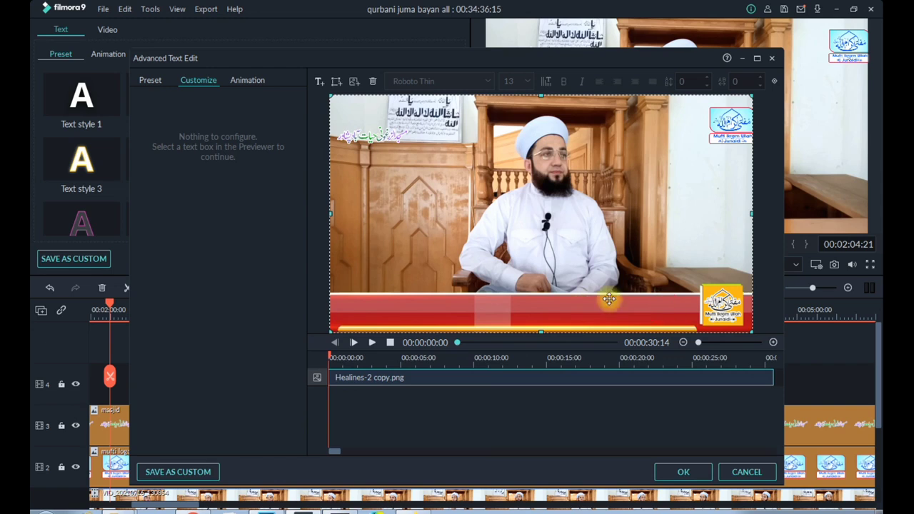
{"action": "left_click_drag", "start_coordinate": [753, 96], "coordinate": [656, 152]}
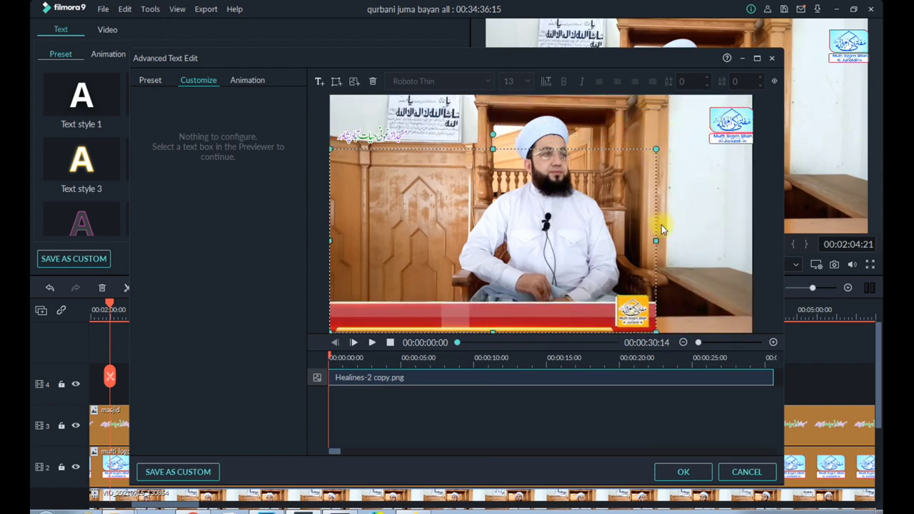
{"action": "mouse_move", "coordinate": [658, 240]}
{"action": "left_mouse_down"}
{"action": "mouse_move", "coordinate": [718, 237]}
{"action": "mouse_move", "coordinate": [663, 253]}
{"action": "left_mouse_up"}
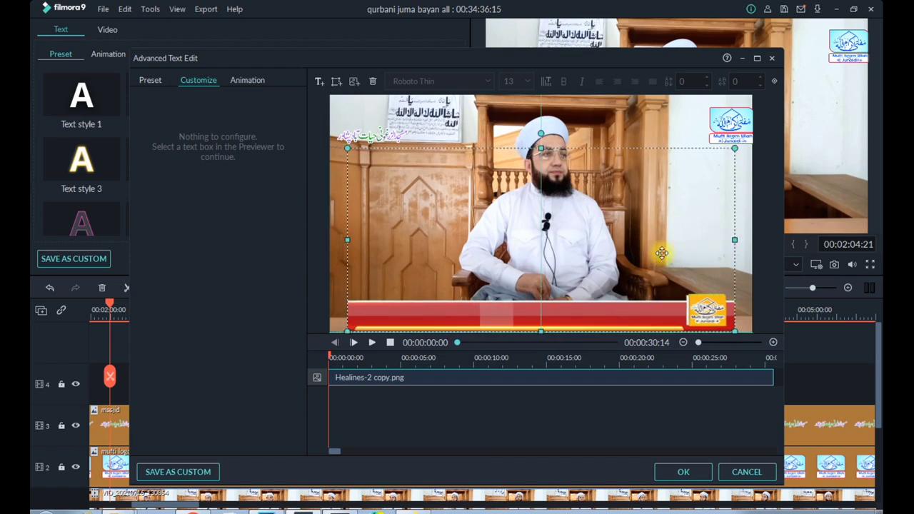
{"action": "left_click_drag", "start_coordinate": [349, 241], "coordinate": [336, 246]}
{"action": "mouse_move", "coordinate": [733, 148]}
{"action": "left_mouse_down"}
{"action": "mouse_move", "coordinate": [675, 163]}
{"action": "mouse_move", "coordinate": [697, 166]}
{"action": "left_mouse_up"}
{"action": "left_click_drag", "start_coordinate": [696, 246], "coordinate": [750, 245]}
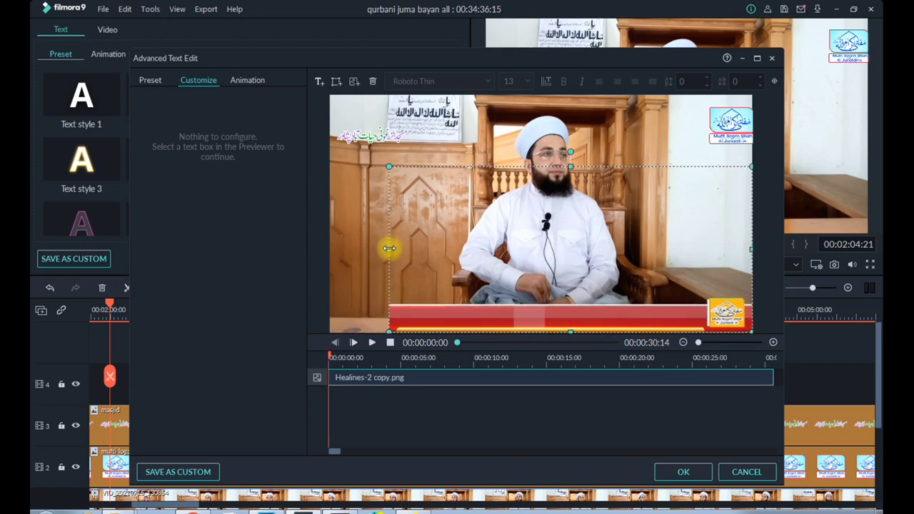
{"action": "left_click_drag", "start_coordinate": [391, 247], "coordinate": [350, 248]}
{"action": "left_click_drag", "start_coordinate": [331, 248], "coordinate": [329, 247]}
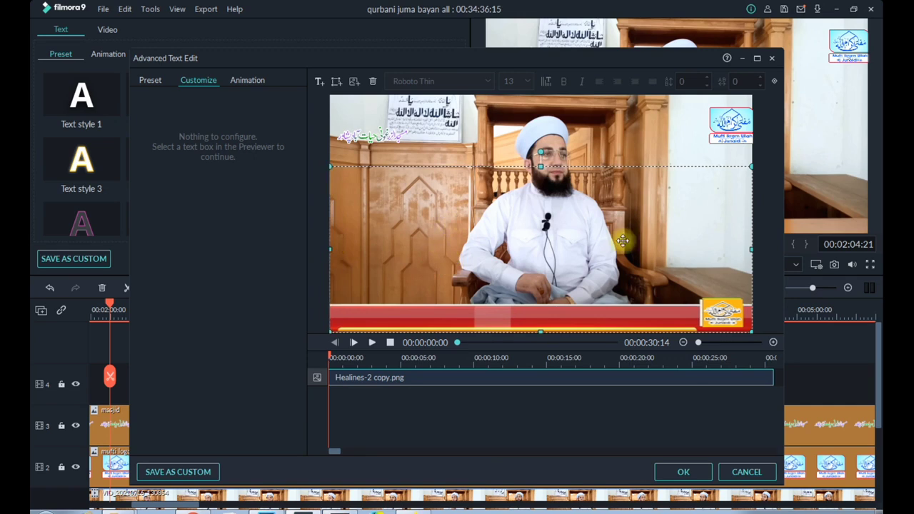
Insert the image 002 from the "lower" folder into the title above the banner layer
{"action": "left_click", "coordinate": [353, 81]}
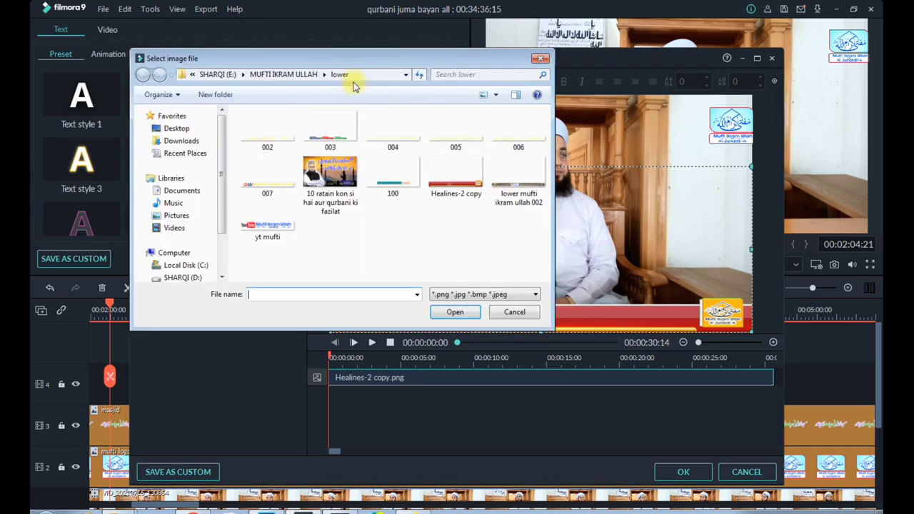
{"action": "left_click", "coordinate": [278, 135]}
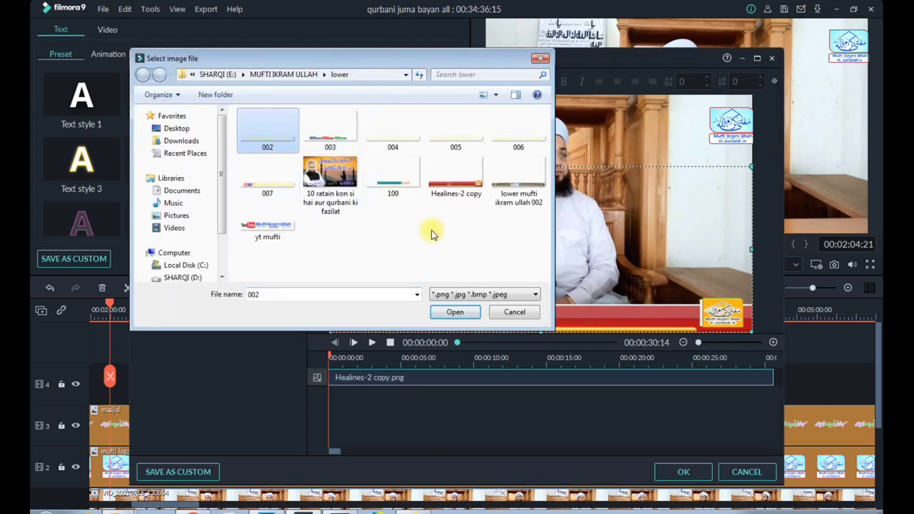
{"action": "left_click", "coordinate": [454, 313]}
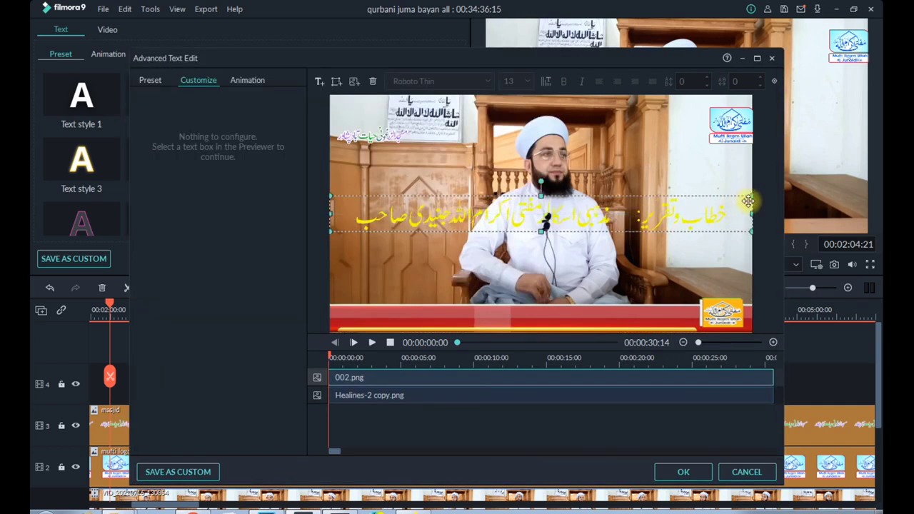
Shrink the 002 image and place it centred on the red banner along the frame's lower edge
{"action": "left_click_drag", "start_coordinate": [734, 198], "coordinate": [633, 207]}
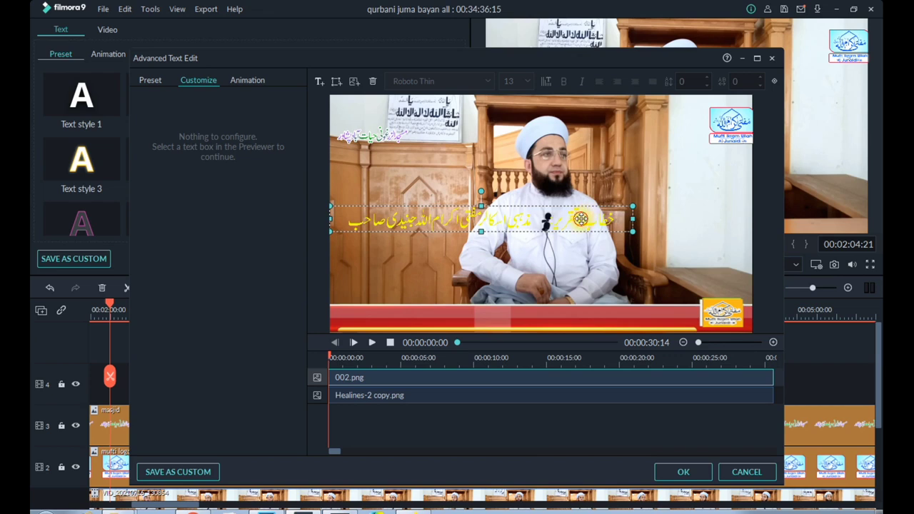
{"action": "mouse_move", "coordinate": [581, 219]}
{"action": "left_mouse_down"}
{"action": "mouse_move", "coordinate": [619, 307]}
{"action": "mouse_move", "coordinate": [611, 295]}
{"action": "mouse_move", "coordinate": [498, 300]}
{"action": "mouse_move", "coordinate": [565, 317]}
{"action": "mouse_move", "coordinate": [622, 310]}
{"action": "mouse_move", "coordinate": [607, 316]}
{"action": "left_mouse_up"}
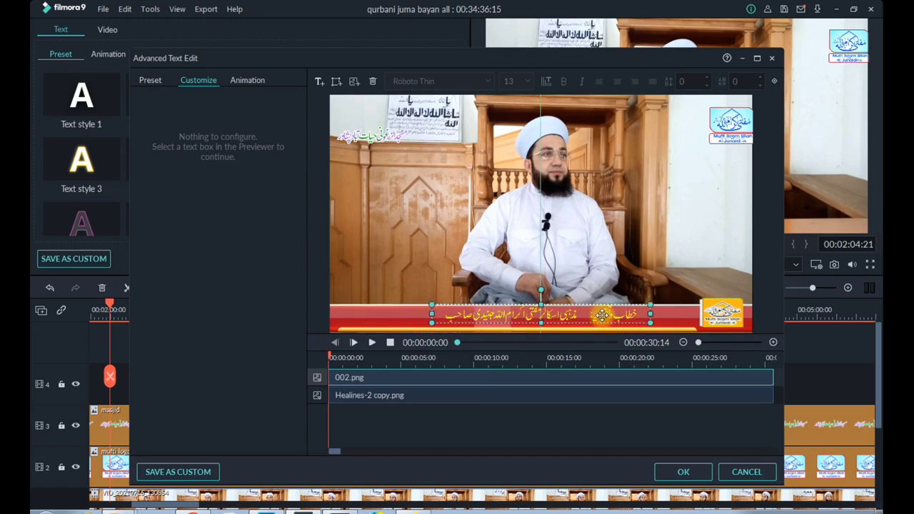
{"action": "left_click", "coordinate": [596, 269]}
{"action": "left_click", "coordinate": [514, 315]}
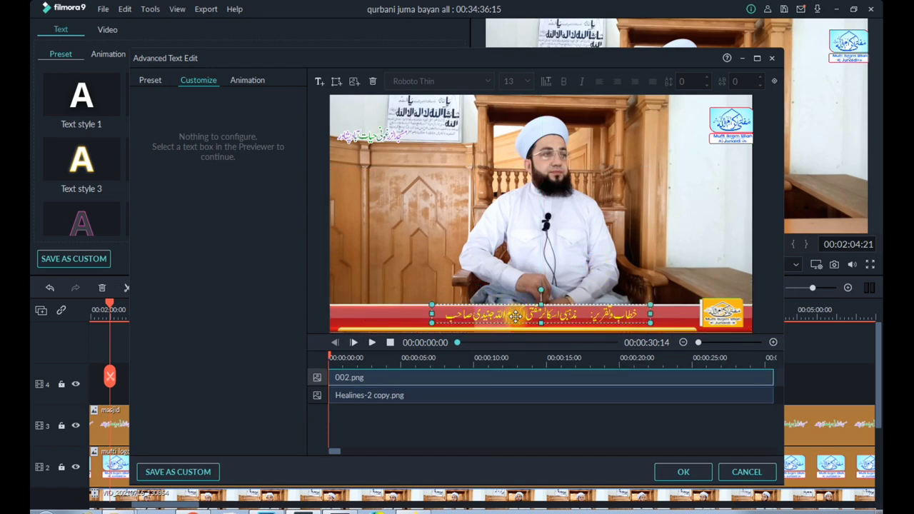
Try the Fade Slide 4 and Fade2 animations on the 002 image
{"action": "left_click", "coordinate": [243, 81]}
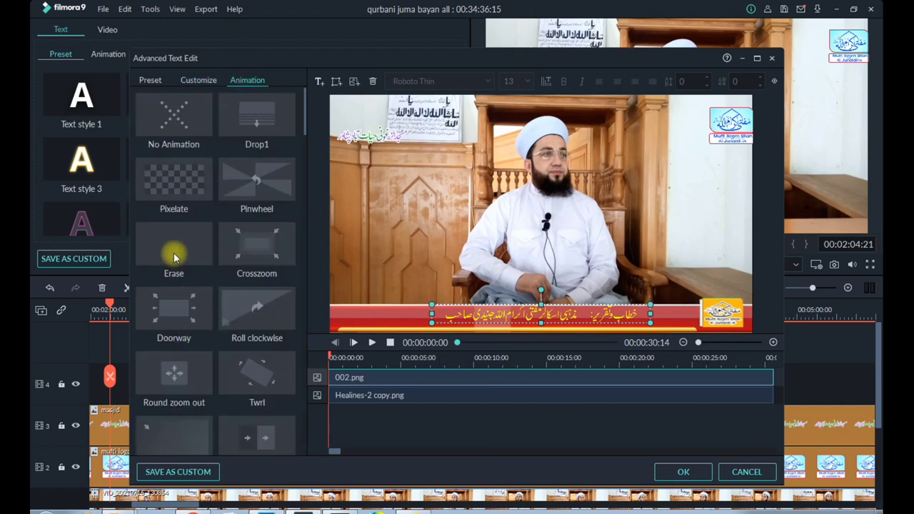
{"action": "mouse_move", "coordinate": [174, 254]}
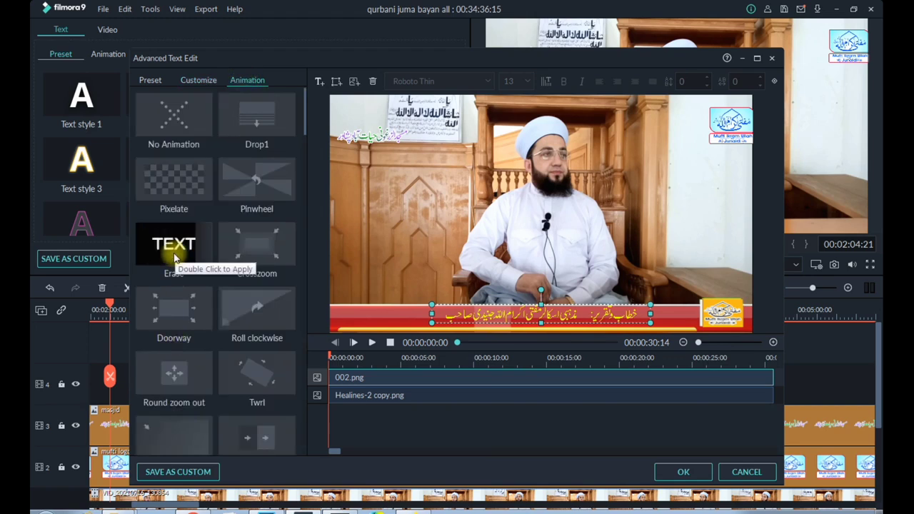
{"action": "double_click", "coordinate": [173, 363]}
{"action": "scroll", "coordinate": [175, 364], "scroll_direction": "down", "scroll_amount": 3}
{"action": "scroll", "coordinate": [177, 363], "scroll_direction": "down", "scroll_amount": 3}
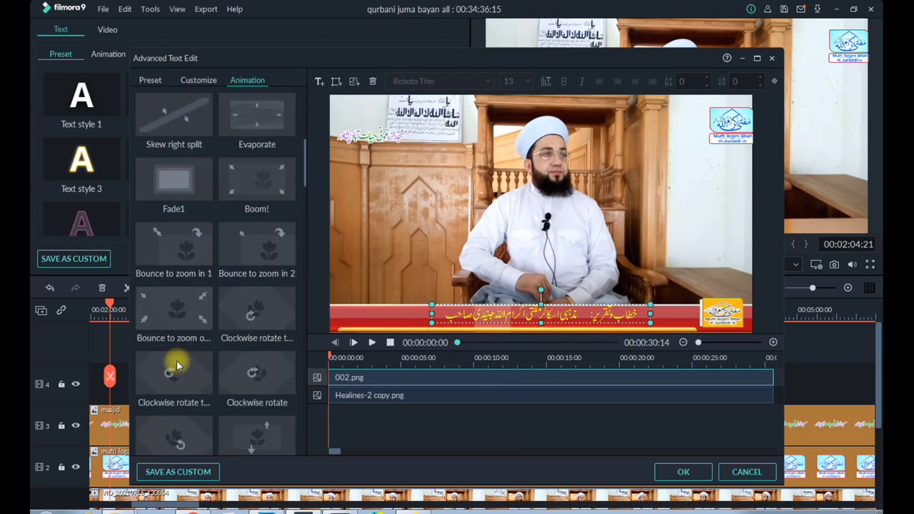
{"action": "scroll", "coordinate": [171, 364], "scroll_direction": "down", "scroll_amount": 4}
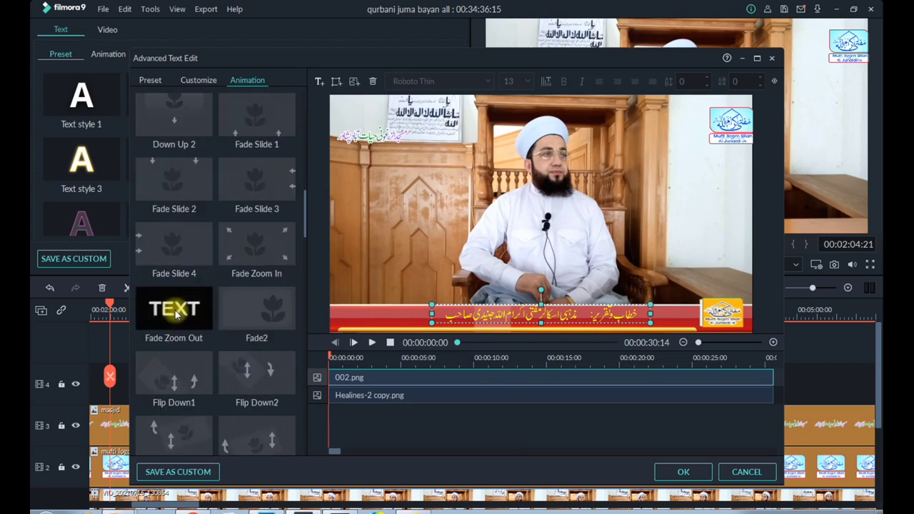
{"action": "double_click", "coordinate": [176, 271]}
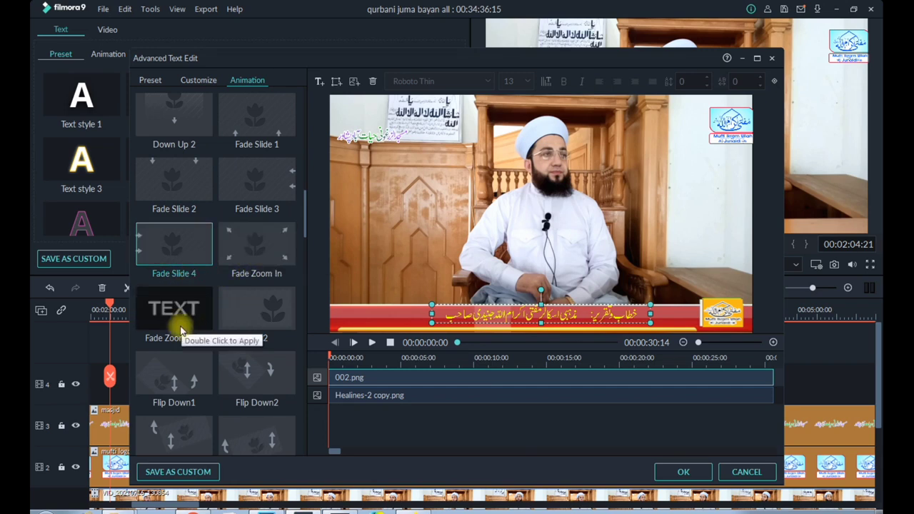
{"action": "double_click", "coordinate": [255, 321]}
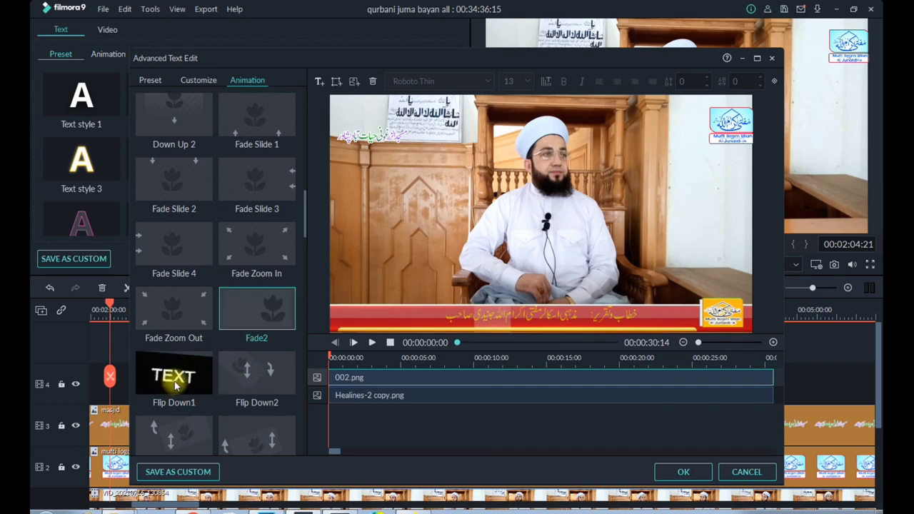
Try the Expansion animation on the 002 image
{"action": "scroll", "coordinate": [177, 382], "scroll_direction": "down", "scroll_amount": 10}
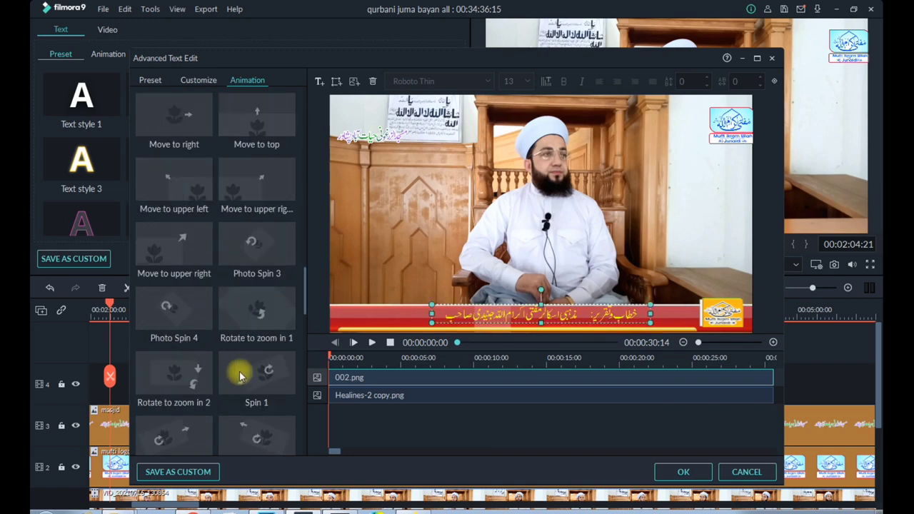
{"action": "scroll", "coordinate": [183, 318], "scroll_direction": "down", "scroll_amount": 3}
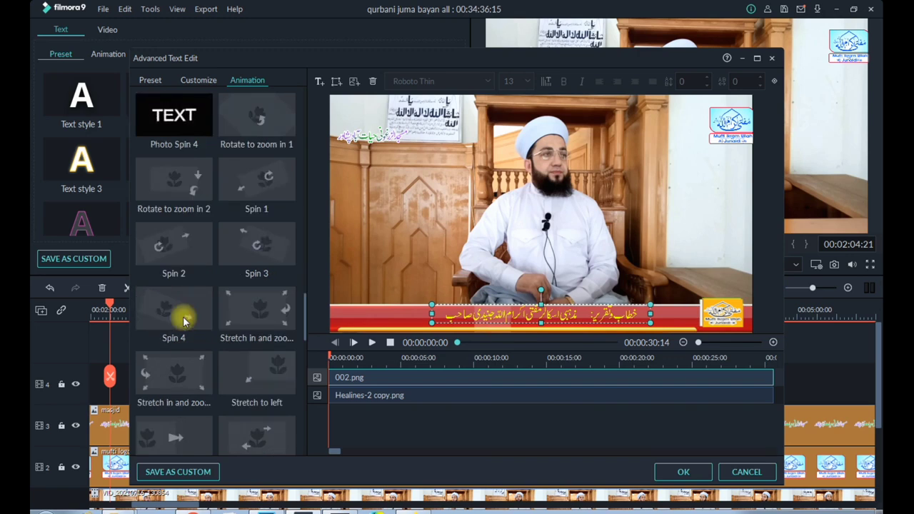
{"action": "scroll", "coordinate": [184, 355], "scroll_direction": "down", "scroll_amount": 5}
{"action": "scroll", "coordinate": [180, 360], "scroll_direction": "down", "scroll_amount": 8}
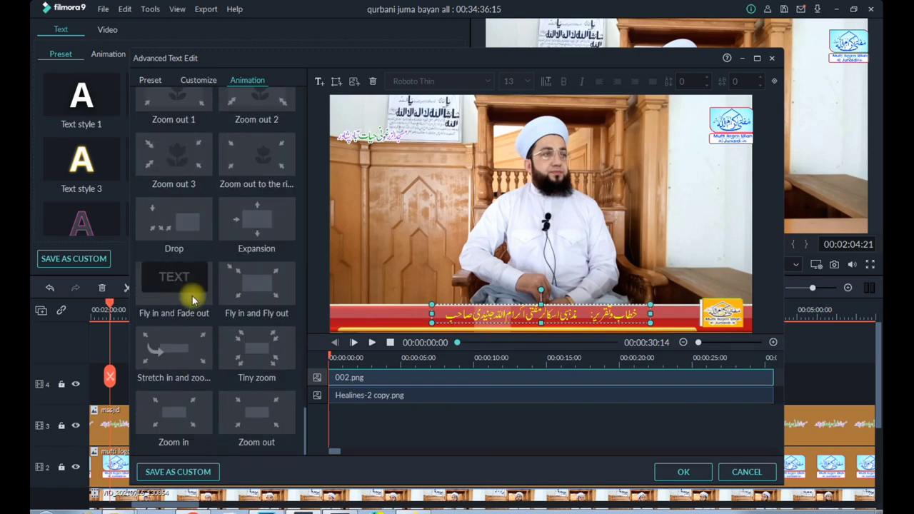
{"action": "double_click", "coordinate": [271, 236]}
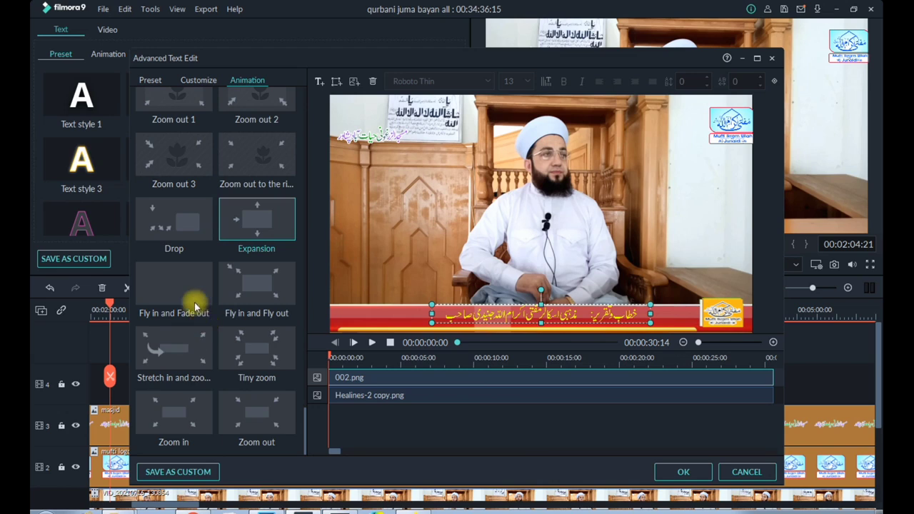
Try the To the Left 1 animation on the 002 image, then apply To the Right 1 instead
{"action": "scroll", "coordinate": [195, 305], "scroll_direction": "up", "scroll_amount": 3}
{"action": "scroll", "coordinate": [194, 306], "scroll_direction": "up", "scroll_amount": 3}
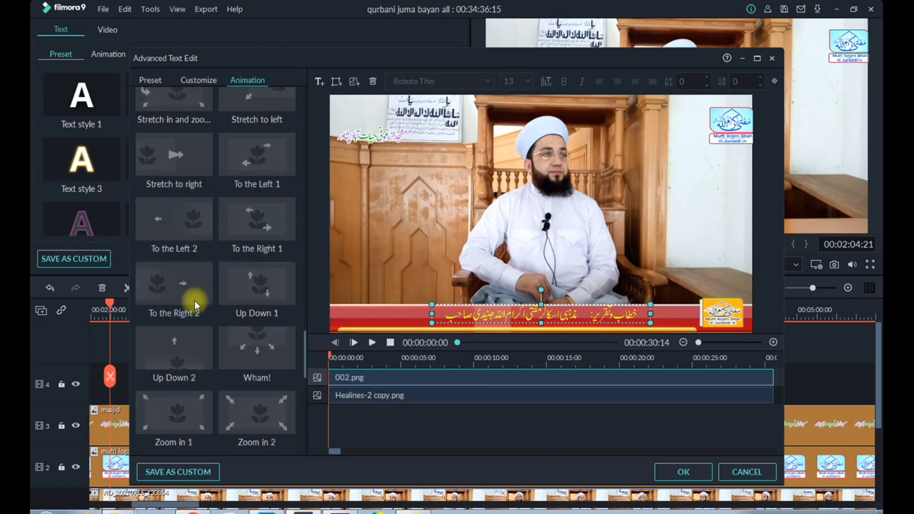
{"action": "left_click", "coordinate": [251, 171]}
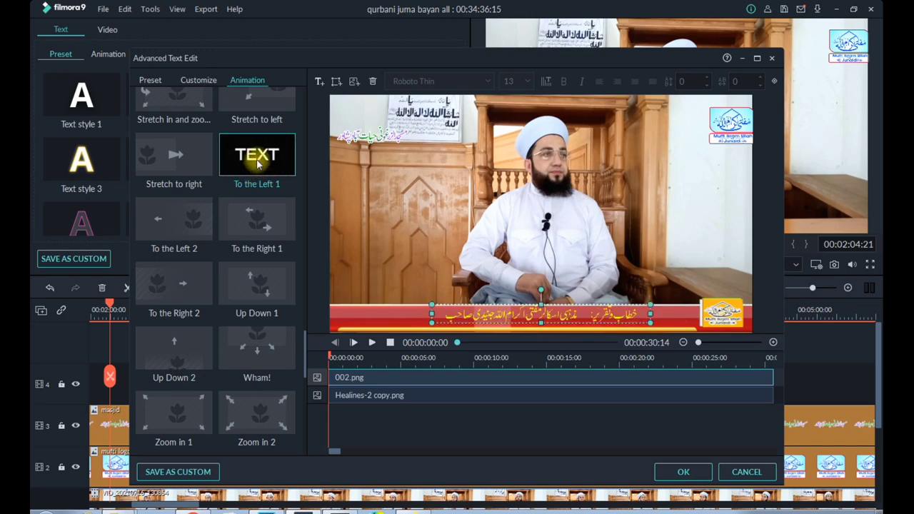
{"action": "double_click", "coordinate": [260, 163]}
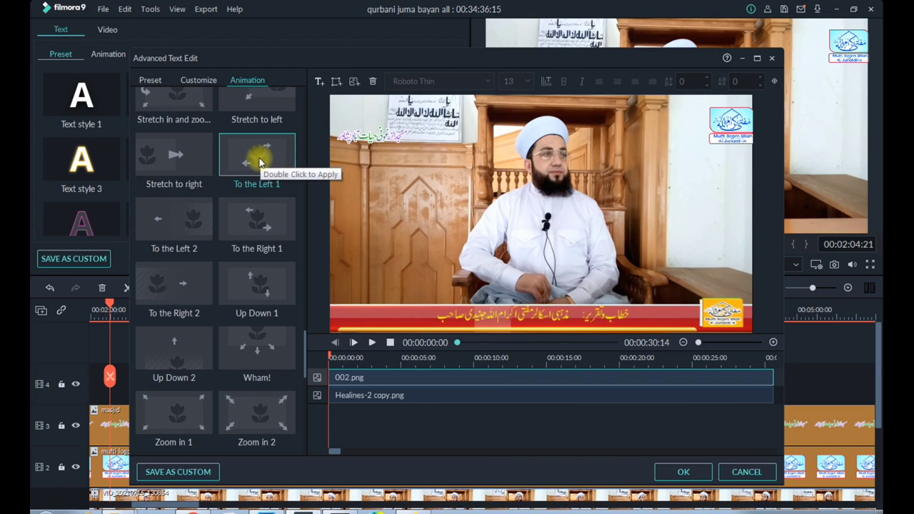
{"action": "double_click", "coordinate": [263, 225]}
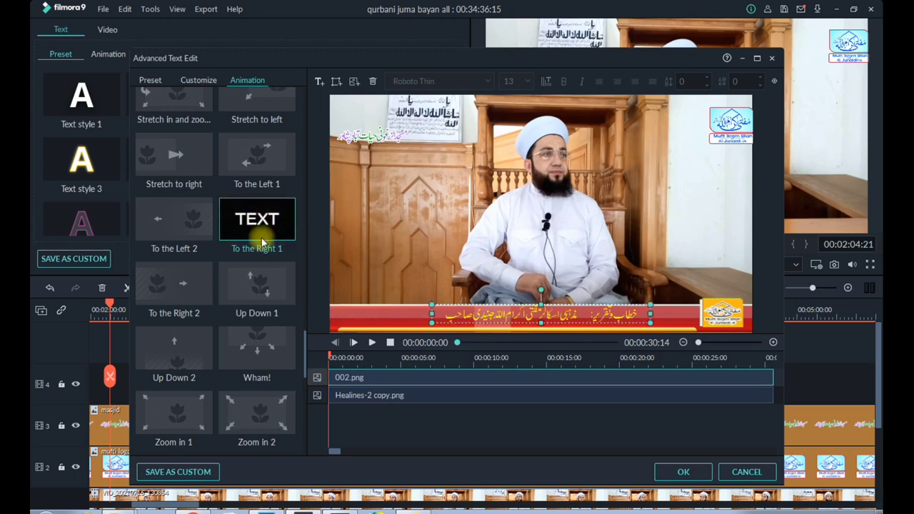
Trim the end of the 002 layer so it lasts about 12 seconds
{"action": "left_click", "coordinate": [535, 273]}
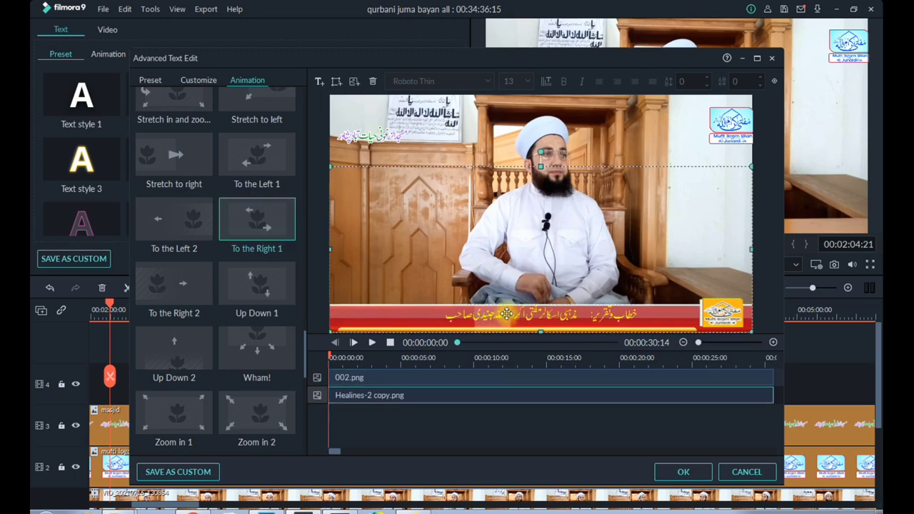
{"action": "left_click", "coordinate": [507, 315]}
{"action": "left_click", "coordinate": [491, 271]}
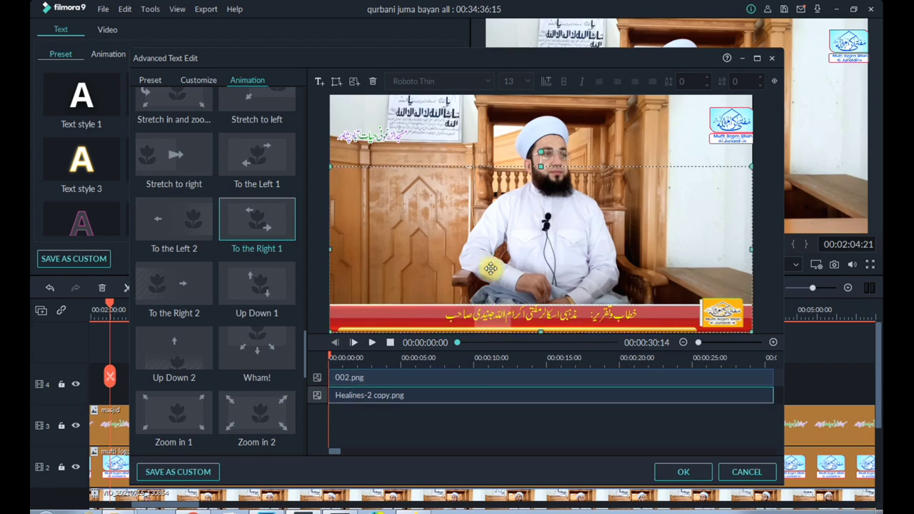
{"action": "left_click", "coordinate": [597, 376]}
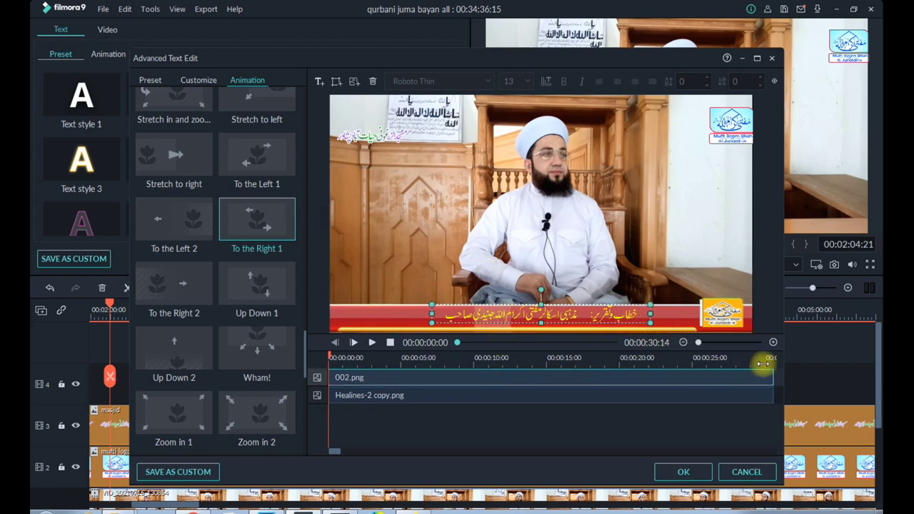
{"action": "left_click_drag", "start_coordinate": [771, 379], "coordinate": [502, 373]}
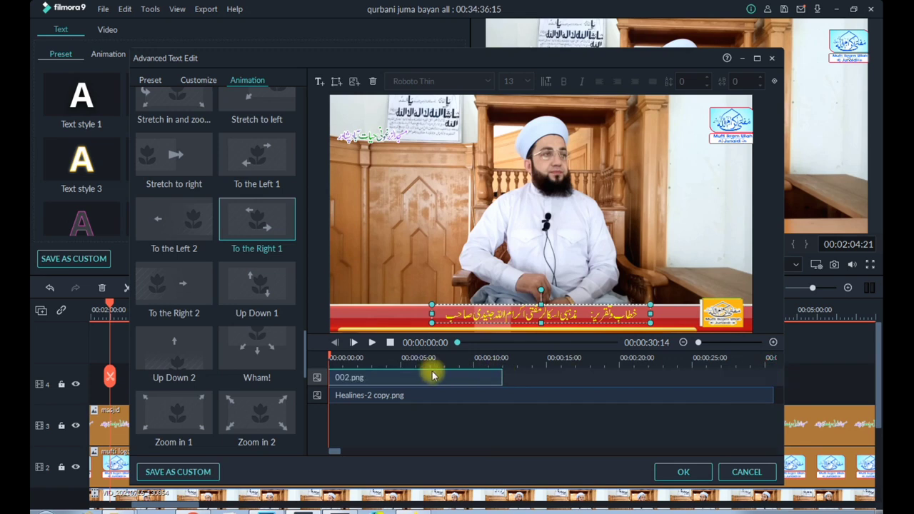
Set the playhead at the end of the 002 layer and insert the image 004 into the title
{"action": "left_click", "coordinate": [508, 360]}
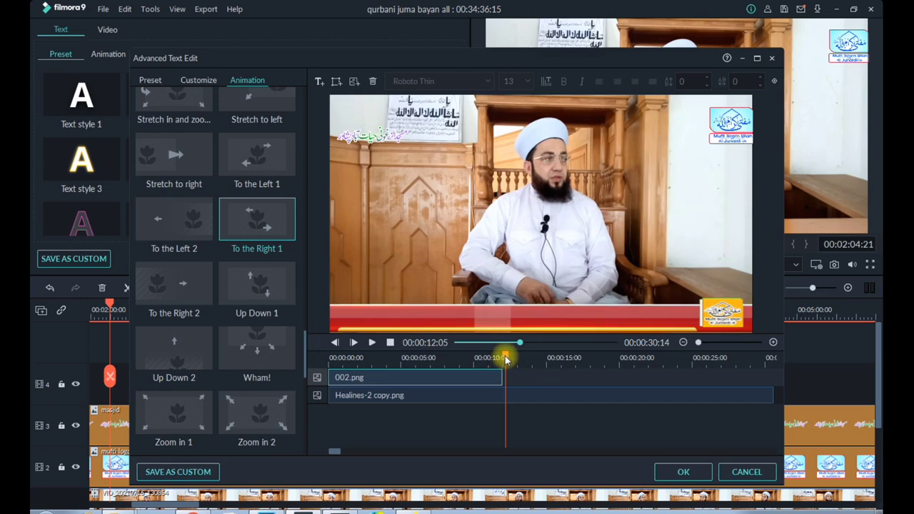
{"action": "left_click", "coordinate": [353, 82]}
{"action": "double_click", "coordinate": [385, 133]}
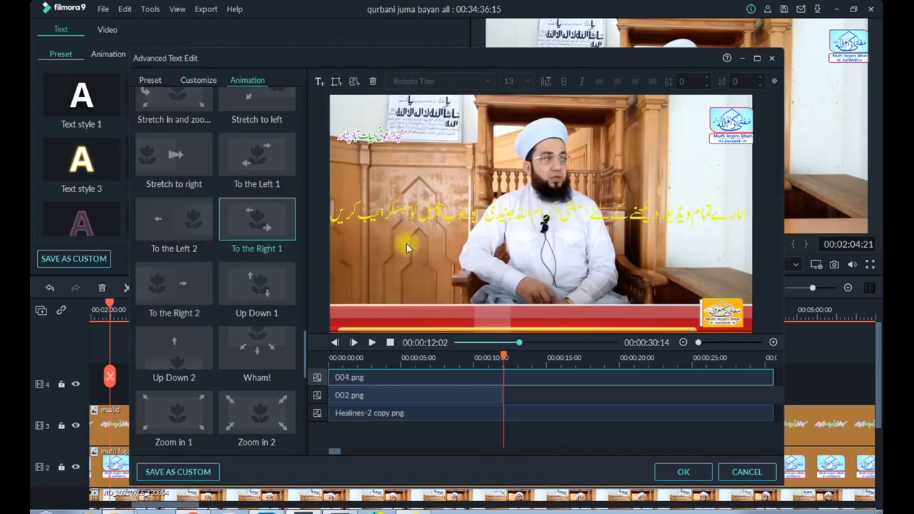
Trim the 004 layer to about 12 seconds and shift it to start where the 002 layer ends
{"action": "left_click_drag", "start_coordinate": [772, 377], "coordinate": [501, 379]}
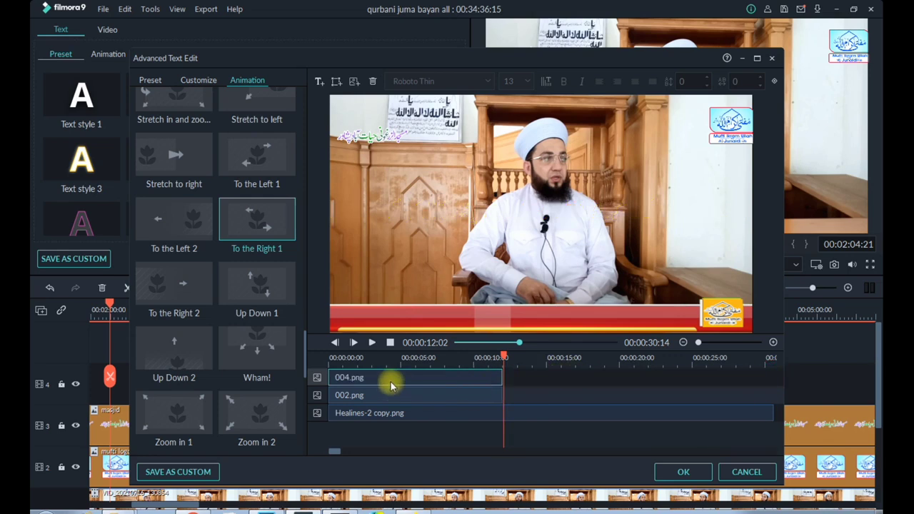
{"action": "left_click_drag", "start_coordinate": [388, 377], "coordinate": [569, 370]}
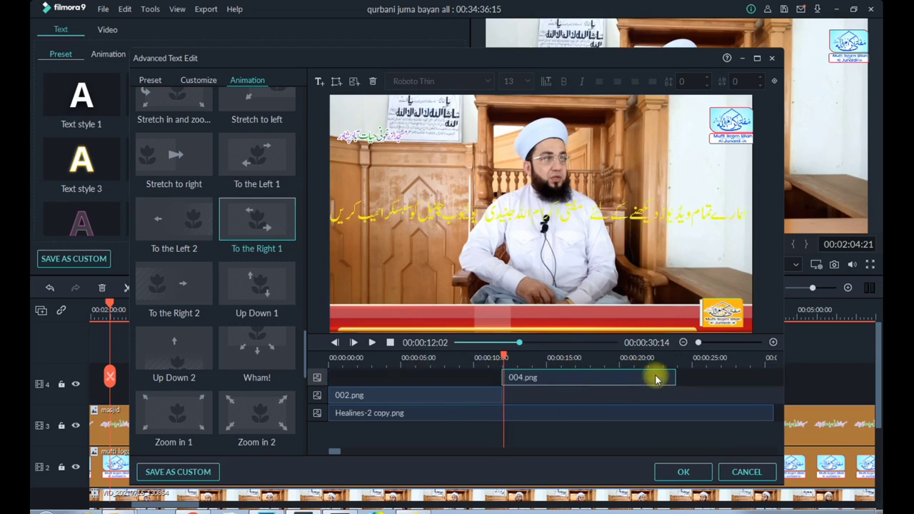
{"action": "left_click", "coordinate": [677, 359]}
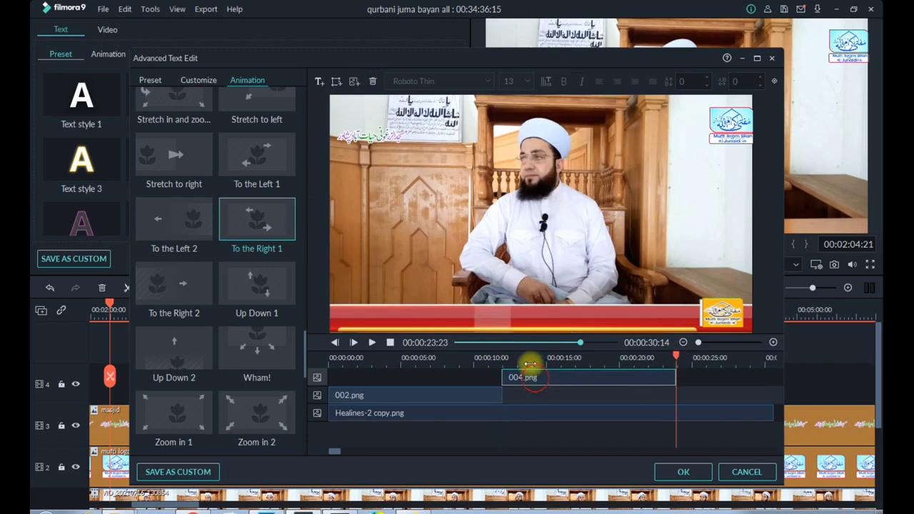
{"action": "key", "text": "alt+Tab"}
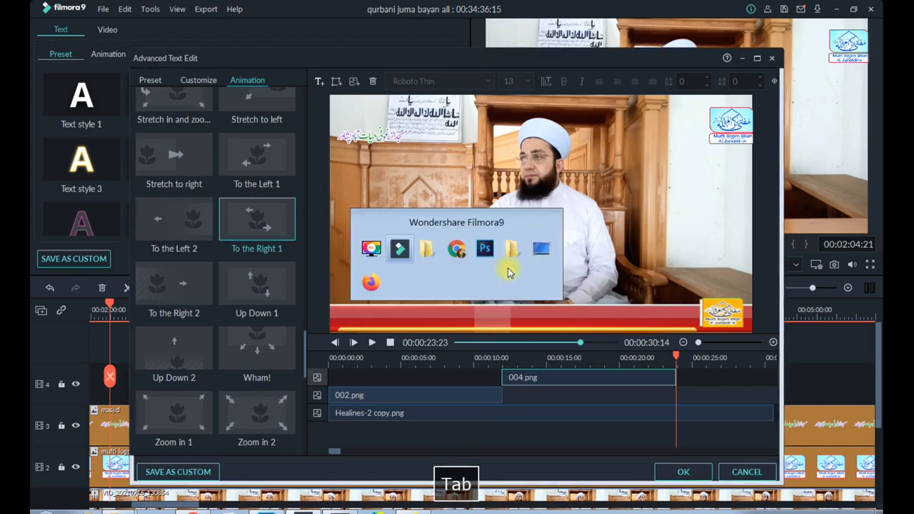
{"action": "left_click", "coordinate": [480, 193]}
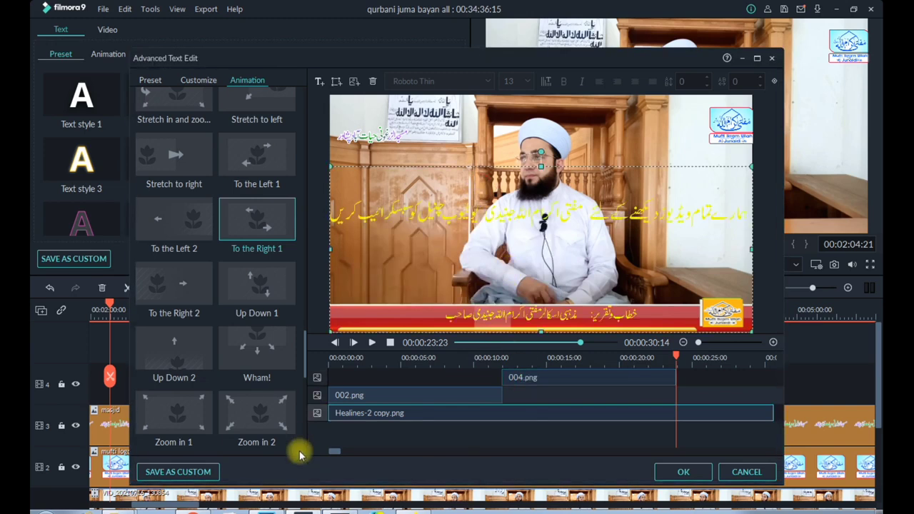
{"action": "mouse_move", "coordinate": [310, 512]}
{"action": "key", "text": "space"}
{"action": "left_click", "coordinate": [267, 512]}
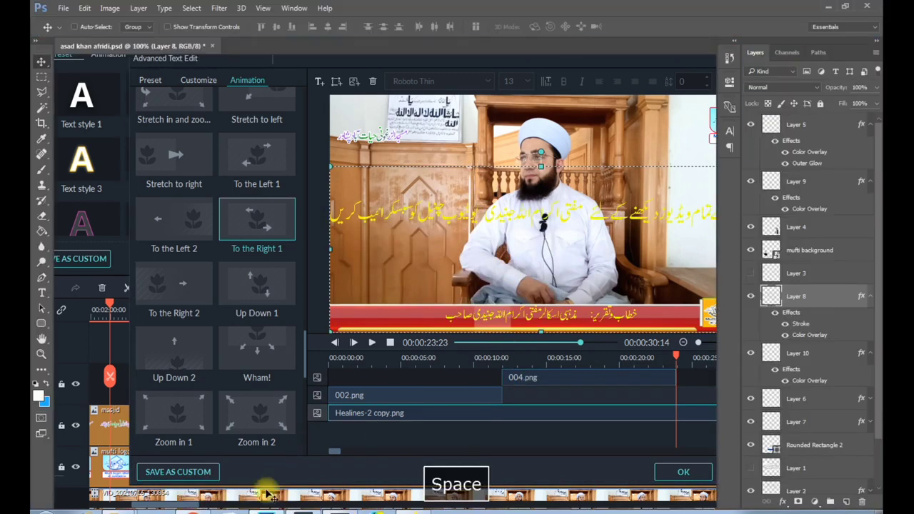
{"action": "left_click", "coordinate": [312, 512]}
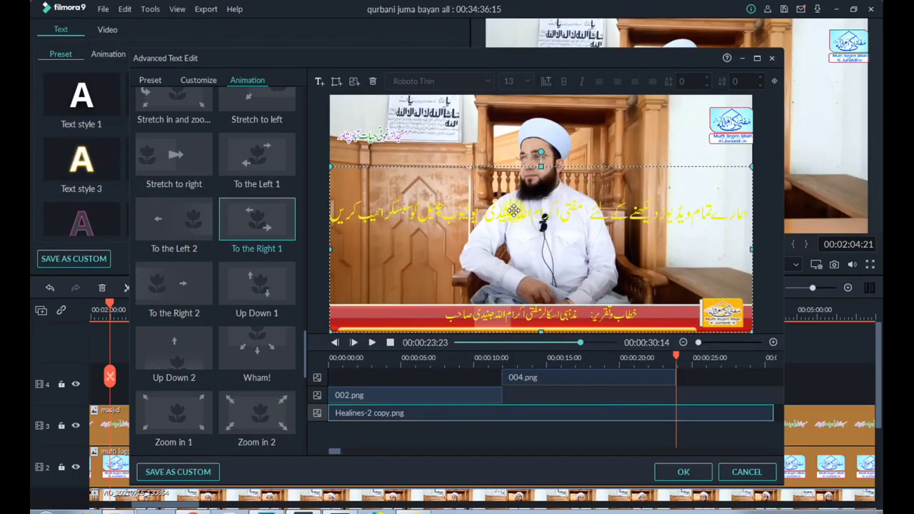
Shrink the 004 image and place it on the red banner over the 002 image's position
{"action": "left_click_drag", "start_coordinate": [513, 210], "coordinate": [511, 225]}
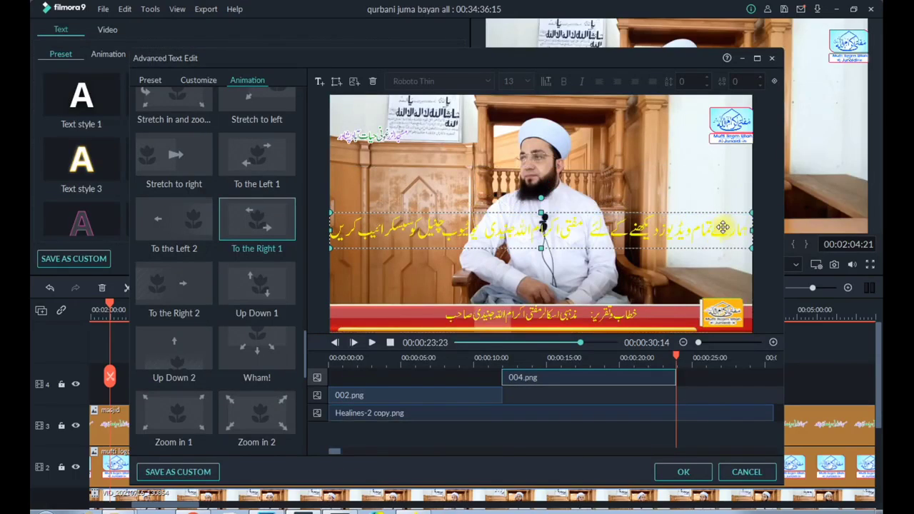
{"action": "left_click_drag", "start_coordinate": [748, 214], "coordinate": [617, 315]}
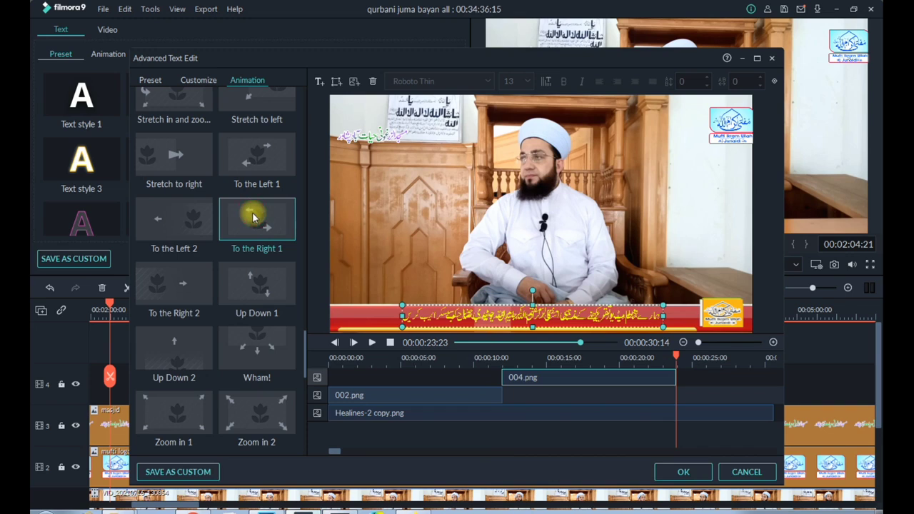
Preview the title from the beginning to check how the 002 and 004 images animate, then stop playback
{"action": "left_click", "coordinate": [500, 359]}
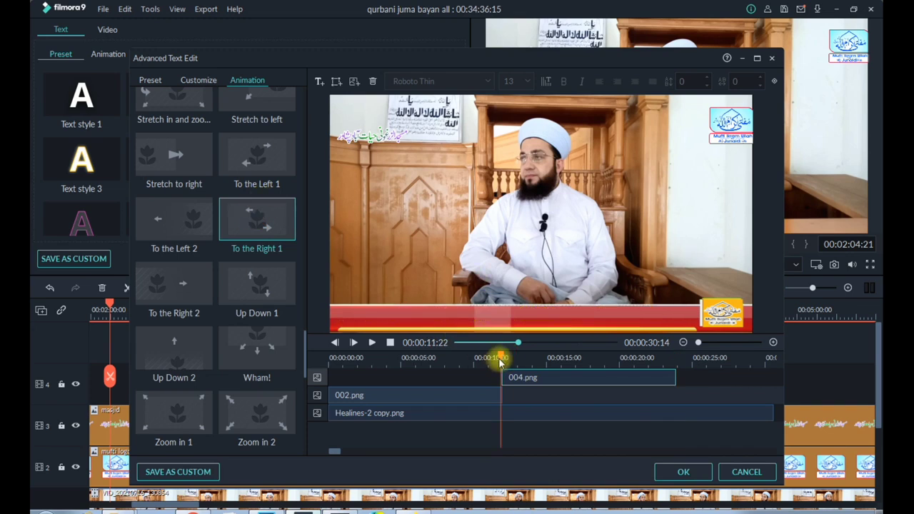
{"action": "left_click_drag", "start_coordinate": [500, 359], "coordinate": [303, 351]}
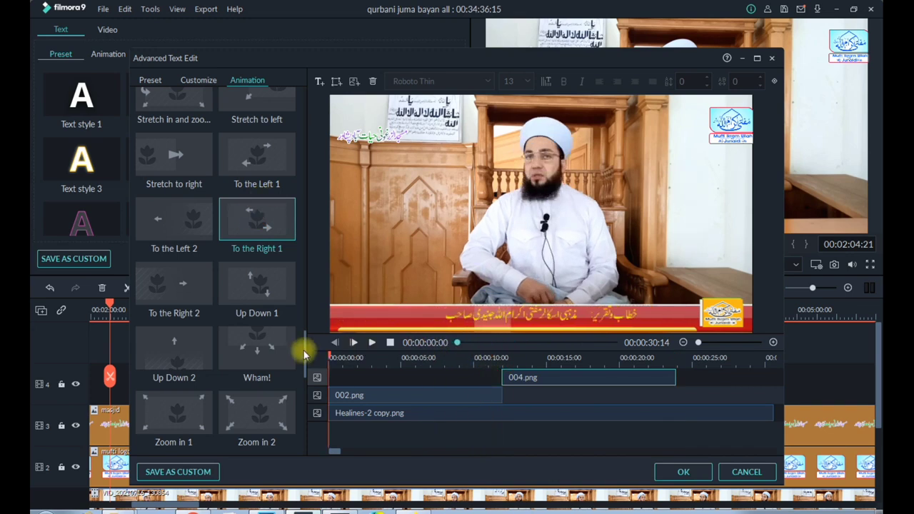
{"action": "left_click", "coordinate": [371, 343]}
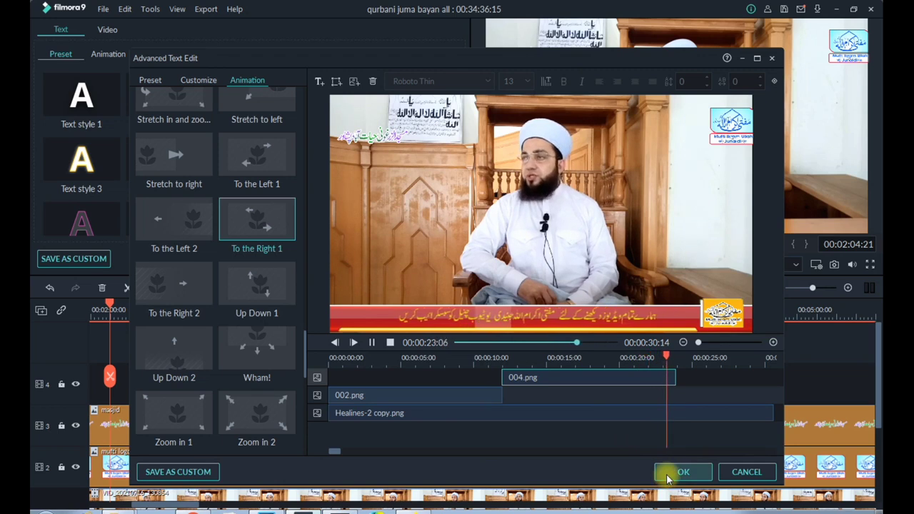
{"action": "left_click", "coordinate": [586, 409]}
{"action": "left_click", "coordinate": [390, 342]}
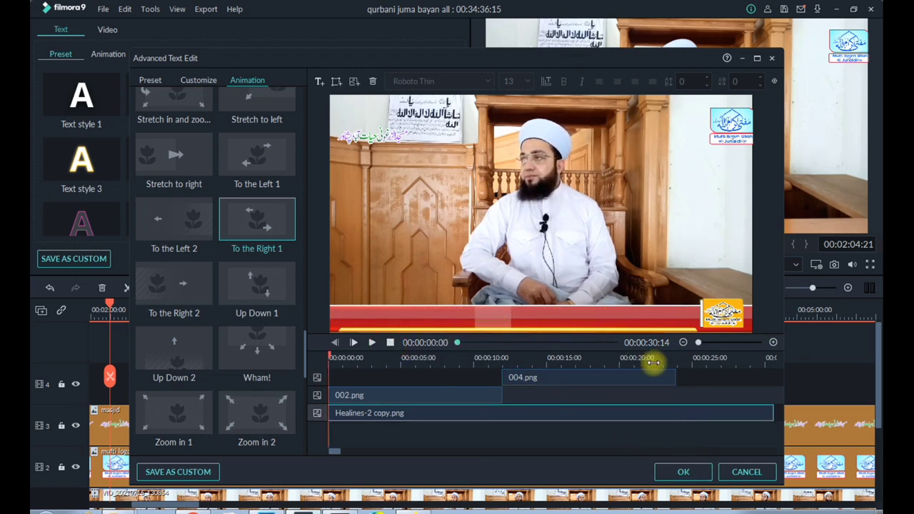
Set the playhead at the end of the 004 layer, insert the image 005, and shrink it onto the red banner
{"action": "left_click", "coordinate": [674, 357]}
{"action": "left_click_drag", "start_coordinate": [672, 357], "coordinate": [676, 356]}
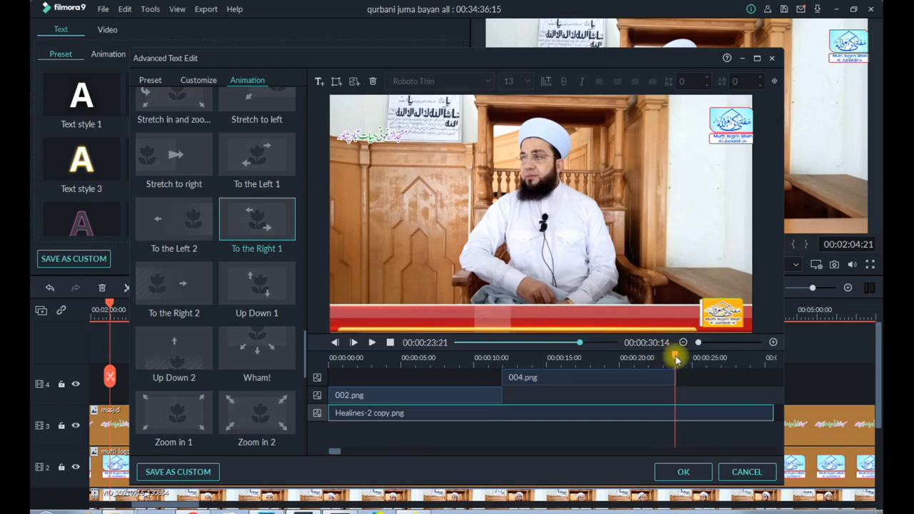
{"action": "left_click", "coordinate": [355, 83]}
{"action": "double_click", "coordinate": [442, 151]}
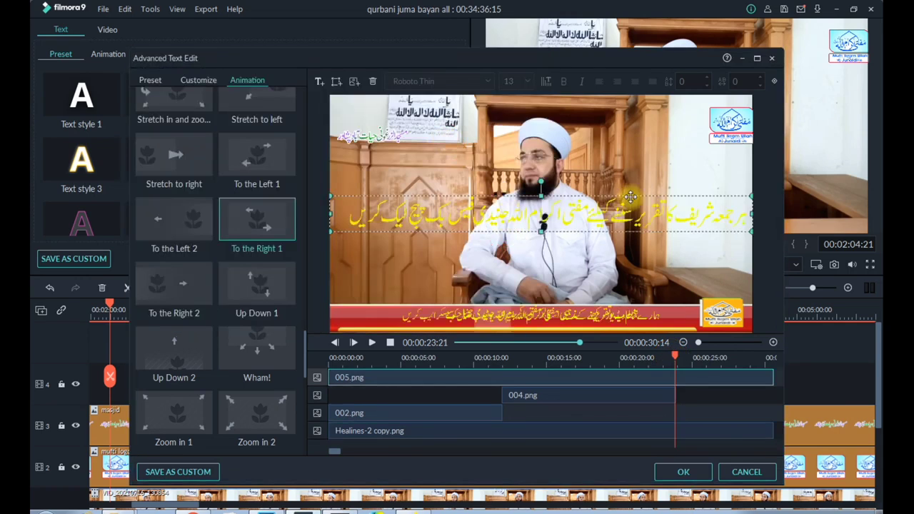
{"action": "left_click_drag", "start_coordinate": [752, 195], "coordinate": [548, 315]}
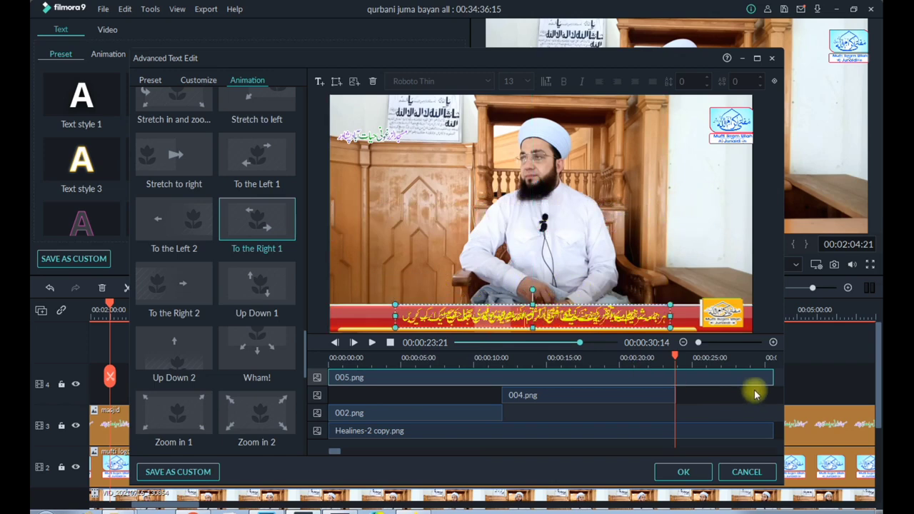
Trim the 005 layer to about 10 seconds and shift it to the end of the title
{"action": "left_click", "coordinate": [712, 379]}
{"action": "left_click_drag", "start_coordinate": [712, 379], "coordinate": [500, 377]}
{"action": "left_click_drag", "start_coordinate": [411, 388], "coordinate": [718, 367]}
{"action": "left_click_drag", "start_coordinate": [599, 376], "coordinate": [638, 393]}
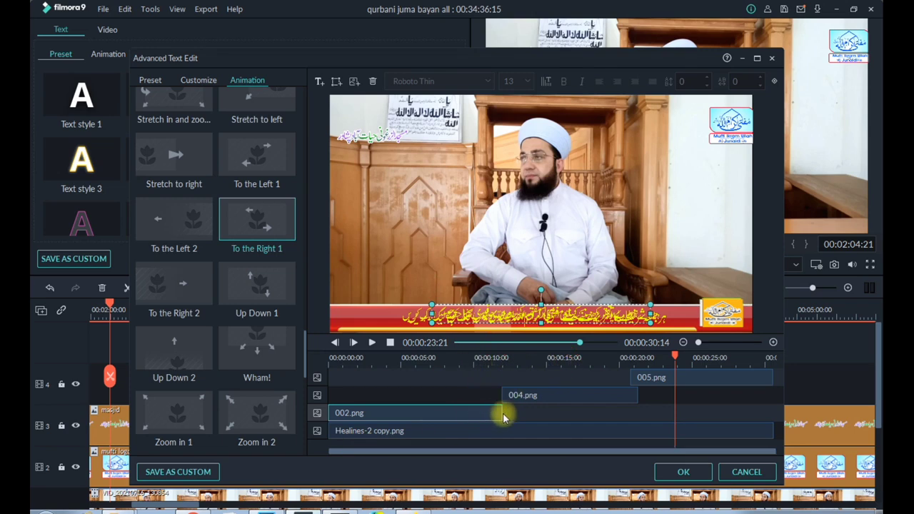
Retime the 002, 004 and 005 layers to run back to back for about 10 seconds each
{"action": "left_click", "coordinate": [519, 397]}
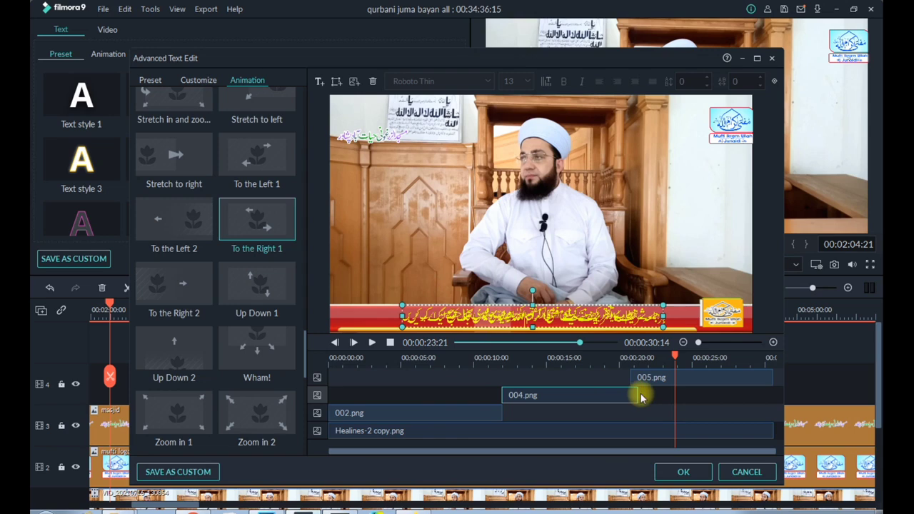
{"action": "left_click_drag", "start_coordinate": [637, 394], "coordinate": [701, 381]}
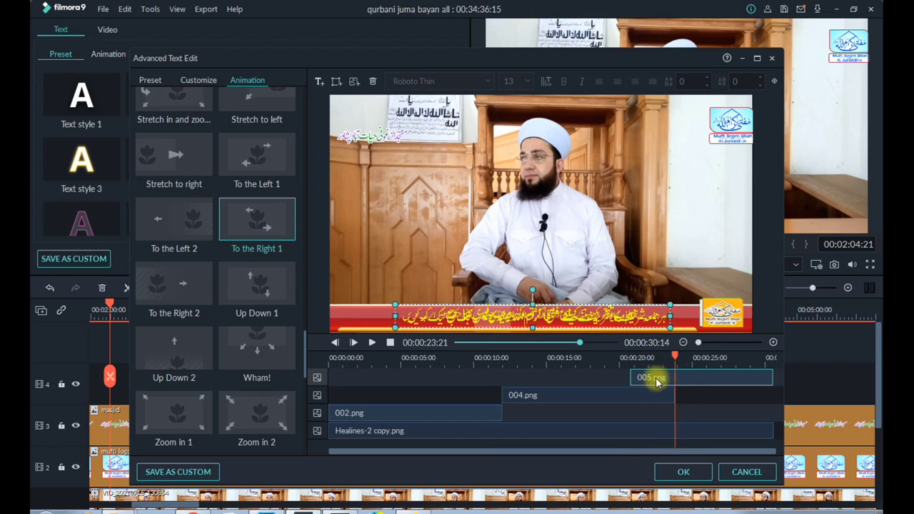
{"action": "left_click_drag", "start_coordinate": [633, 378], "coordinate": [473, 395]}
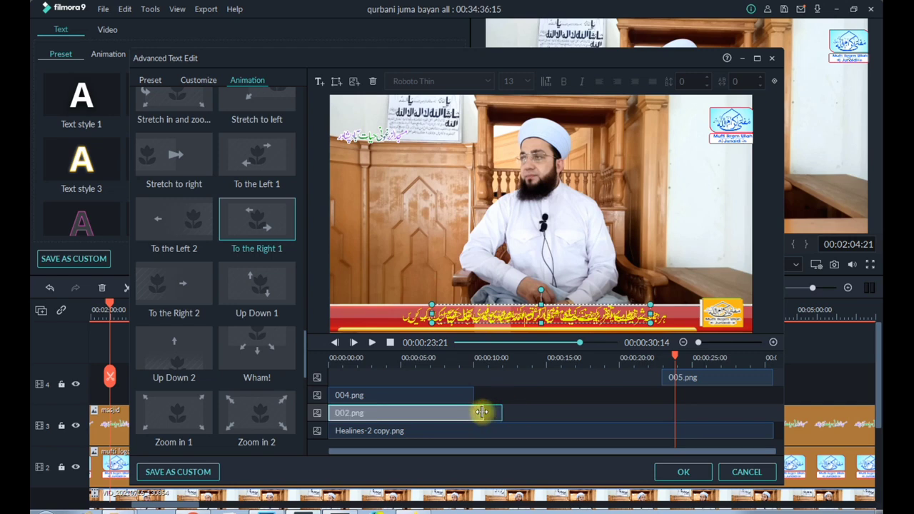
{"action": "left_click_drag", "start_coordinate": [450, 397], "coordinate": [592, 397]}
{"action": "mouse_move", "coordinate": [653, 379]}
{"action": "left_mouse_down"}
{"action": "mouse_move", "coordinate": [685, 373]}
{"action": "mouse_move", "coordinate": [649, 376]}
{"action": "mouse_move", "coordinate": [669, 382]}
{"action": "left_mouse_up"}
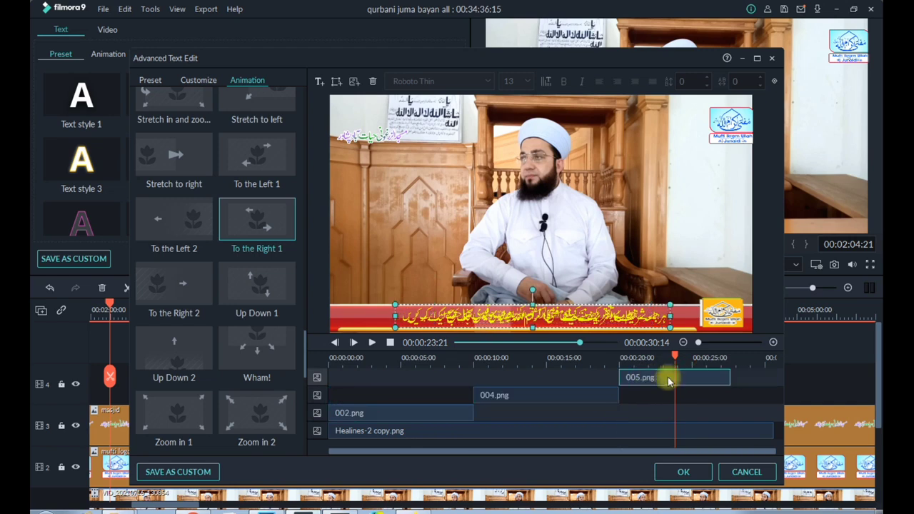
{"action": "left_click_drag", "start_coordinate": [730, 379], "coordinate": [780, 378]}
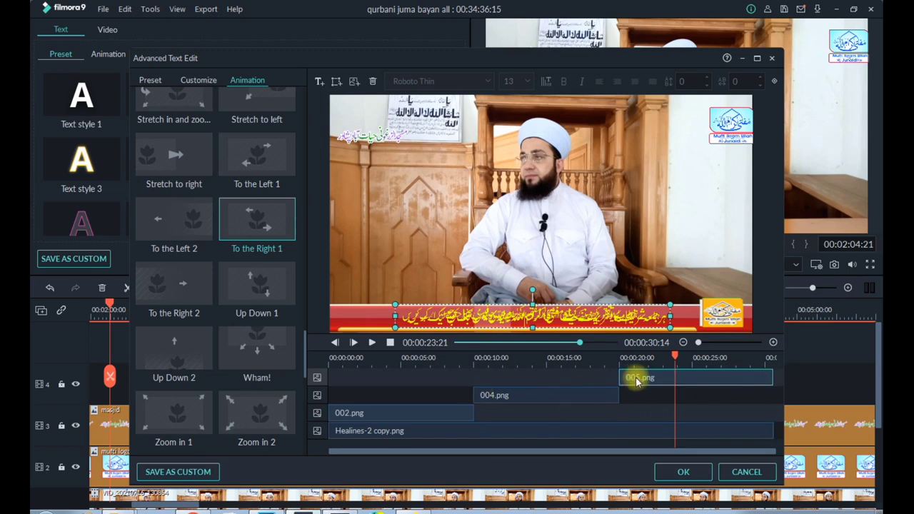
Apply the To the Right 1 animation to the 005 layer, scrub to about 29 seconds, and accept the title edits
{"action": "double_click", "coordinate": [267, 229]}
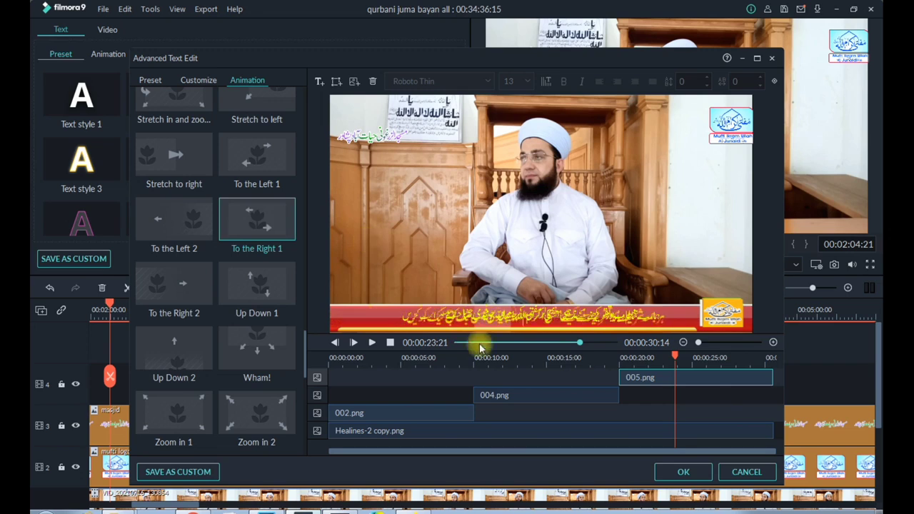
{"action": "left_click_drag", "start_coordinate": [681, 353], "coordinate": [756, 358]}
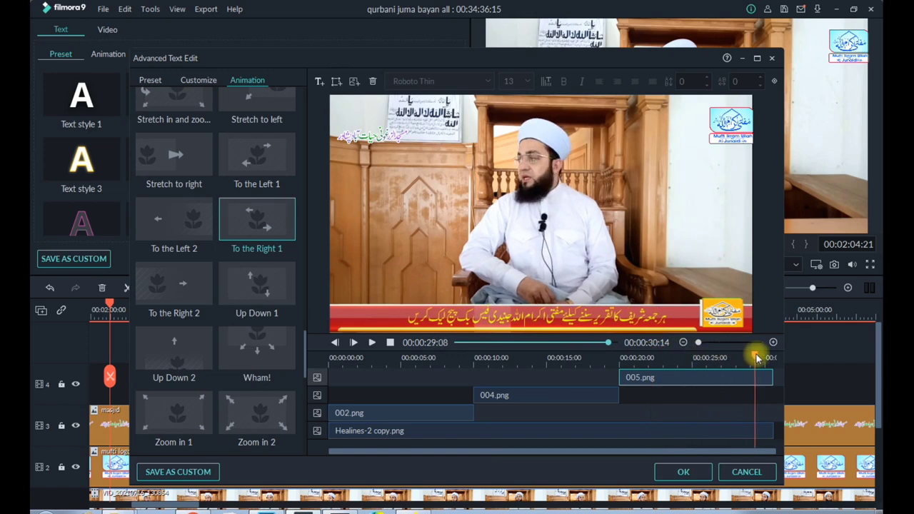
{"action": "left_click", "coordinate": [683, 472]}
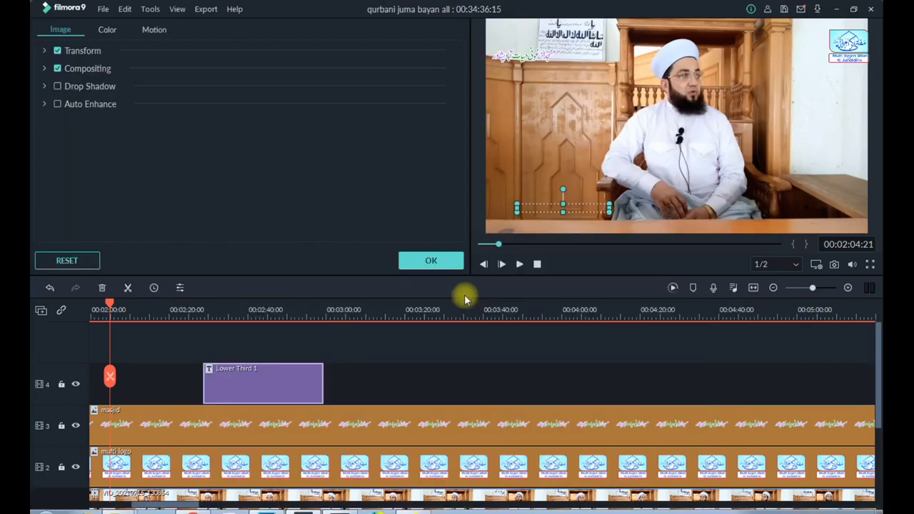
{"action": "left_click", "coordinate": [431, 261]}
Shift the Lower Third 1 title to start at about 00:02:32 and play parts of it in the project preview
{"action": "mouse_move", "coordinate": [290, 377]}
{"action": "left_mouse_down"}
{"action": "mouse_move", "coordinate": [343, 381]}
{"action": "mouse_move", "coordinate": [287, 383]}
{"action": "left_mouse_up"}
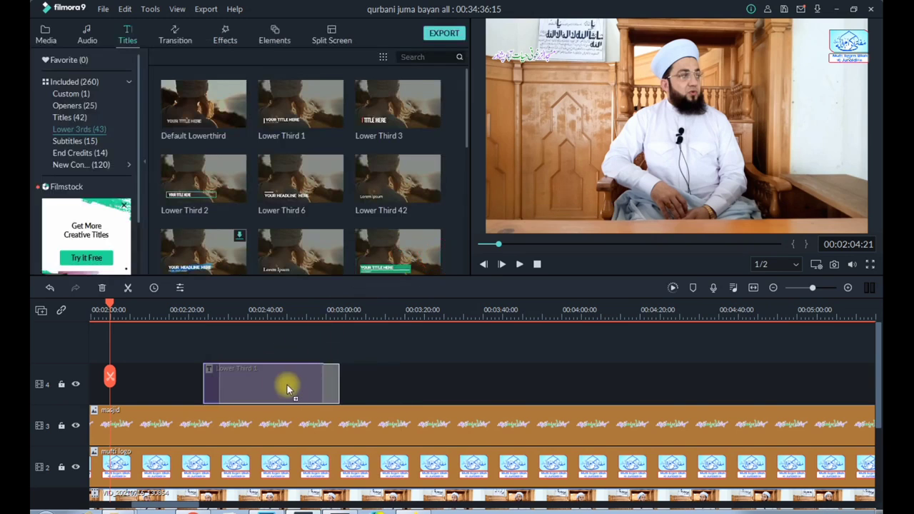
{"action": "left_click", "coordinate": [220, 319]}
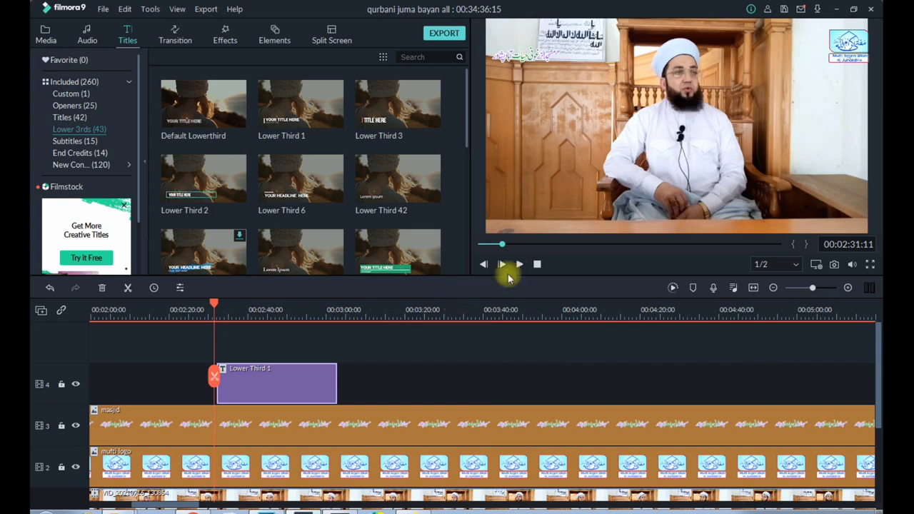
{"action": "left_click", "coordinate": [519, 269]}
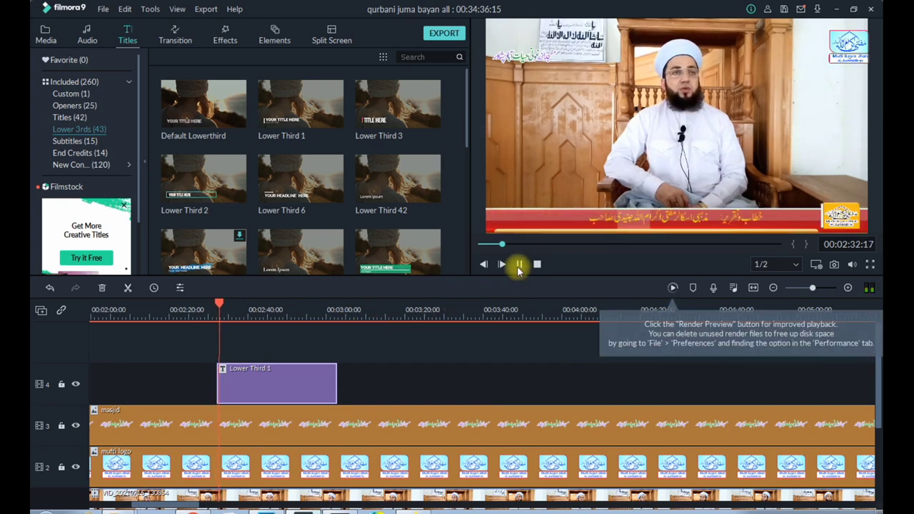
{"action": "left_click", "coordinate": [267, 312]}
{"action": "left_click", "coordinate": [284, 312]}
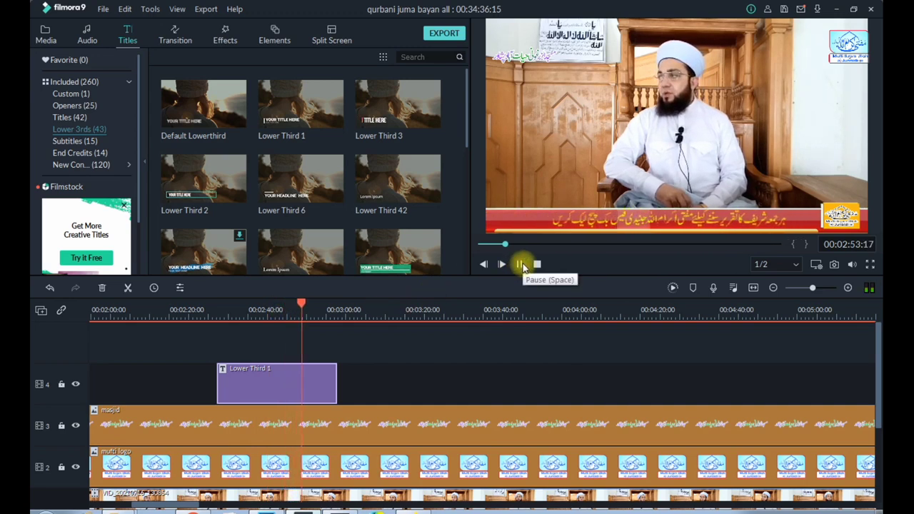
{"action": "left_click", "coordinate": [520, 265]}
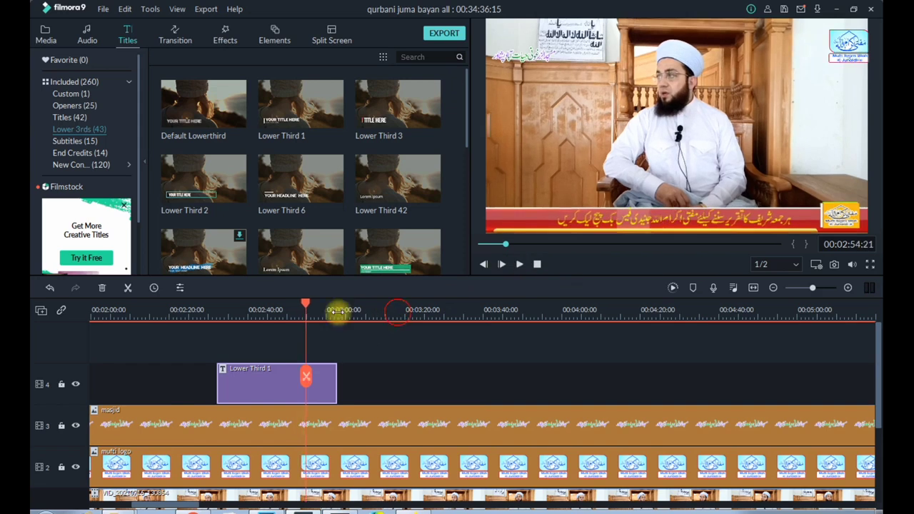
Open the Lower Third 6 title at the start of the timeline for advanced text editing and preview its opening seconds
{"action": "scroll", "coordinate": [277, 314], "scroll_direction": "down", "scroll_amount": 3}
{"action": "scroll", "coordinate": [281, 312], "scroll_direction": "up", "scroll_amount": 1}
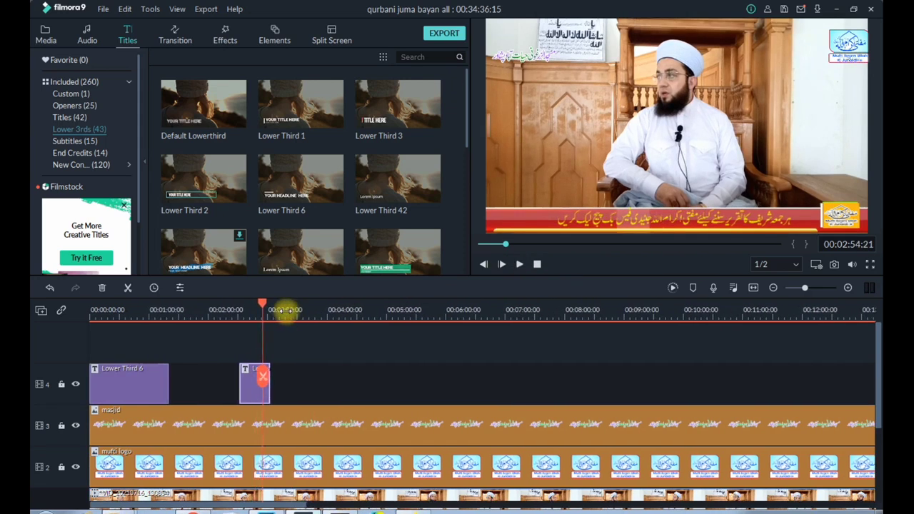
{"action": "double_click", "coordinate": [122, 386]}
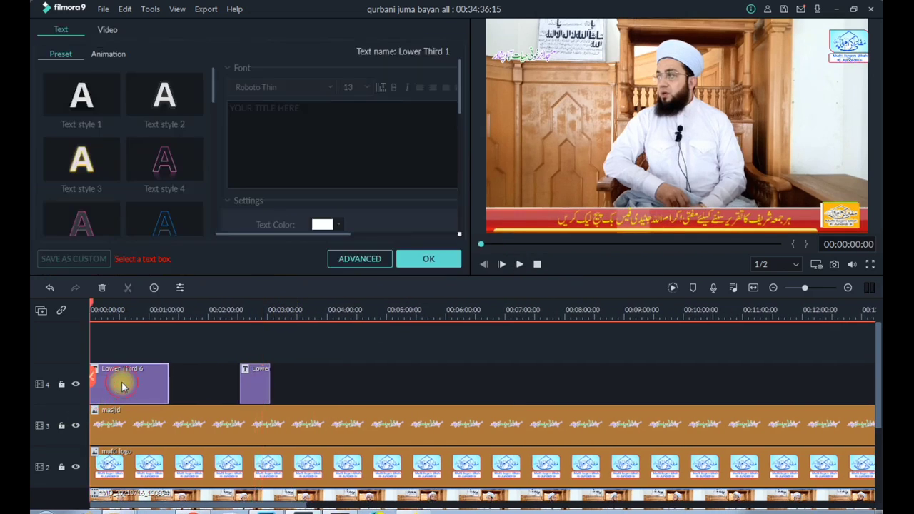
{"action": "left_click", "coordinate": [344, 261]}
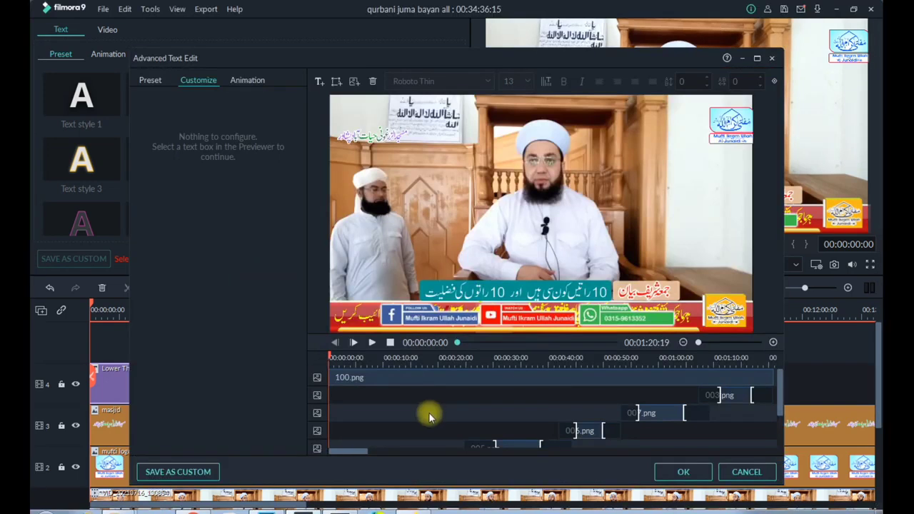
{"action": "left_click", "coordinate": [372, 344]}
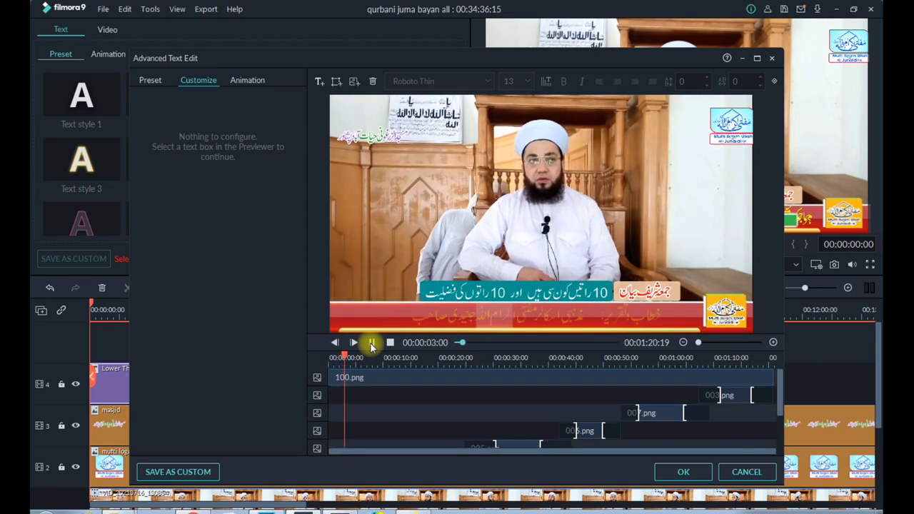
{"action": "left_click", "coordinate": [372, 344]}
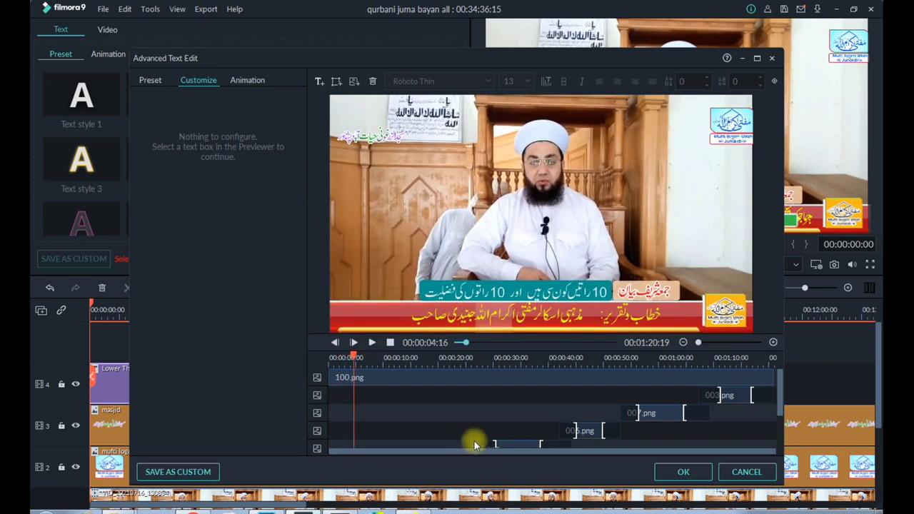
Apply the To the Right 1 animation to the 002, 004, 005, 006, 007 and 003 image layers
{"action": "left_click_drag", "start_coordinate": [782, 405], "coordinate": [786, 448]}
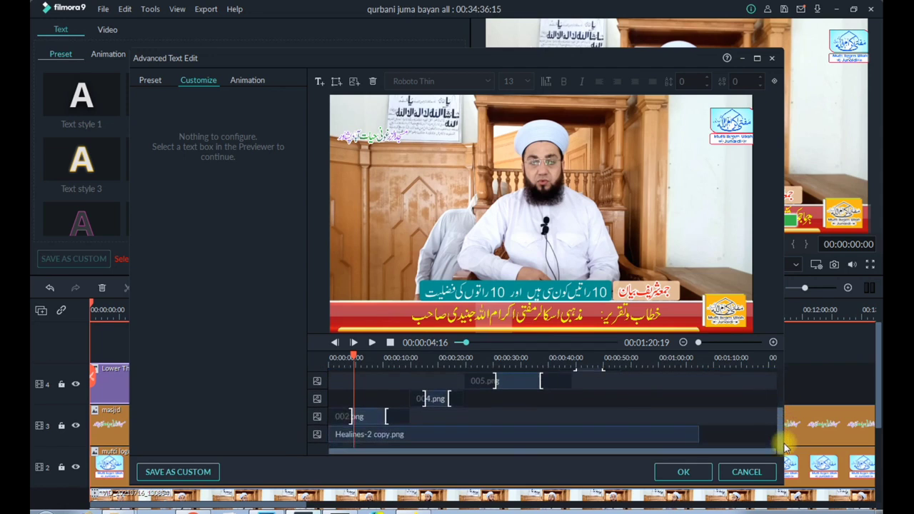
{"action": "left_click", "coordinate": [377, 439]}
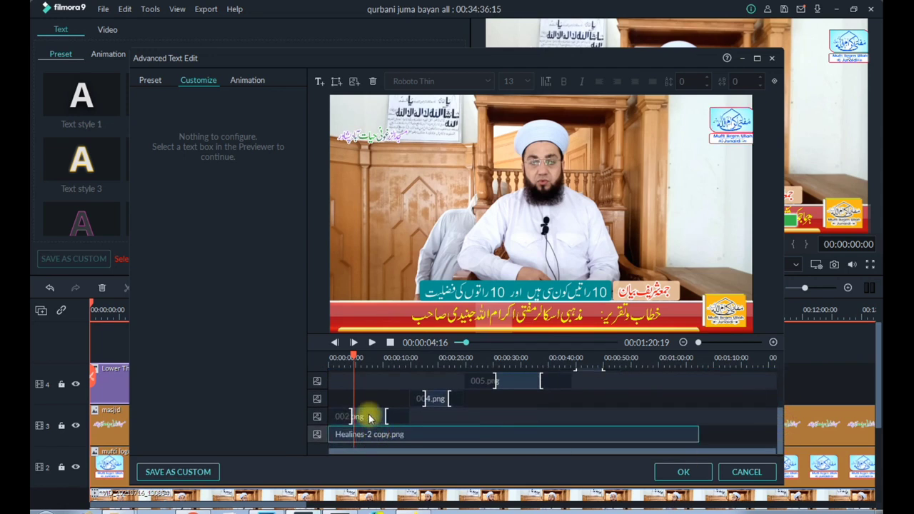
{"action": "left_click", "coordinate": [366, 418]}
{"action": "left_click", "coordinate": [230, 80]}
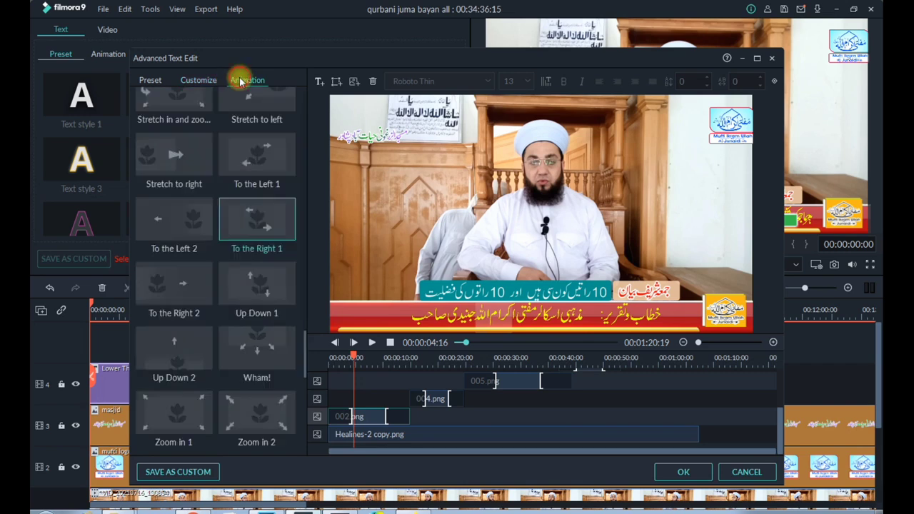
{"action": "left_click", "coordinate": [258, 222]}
{"action": "left_click", "coordinate": [435, 402]}
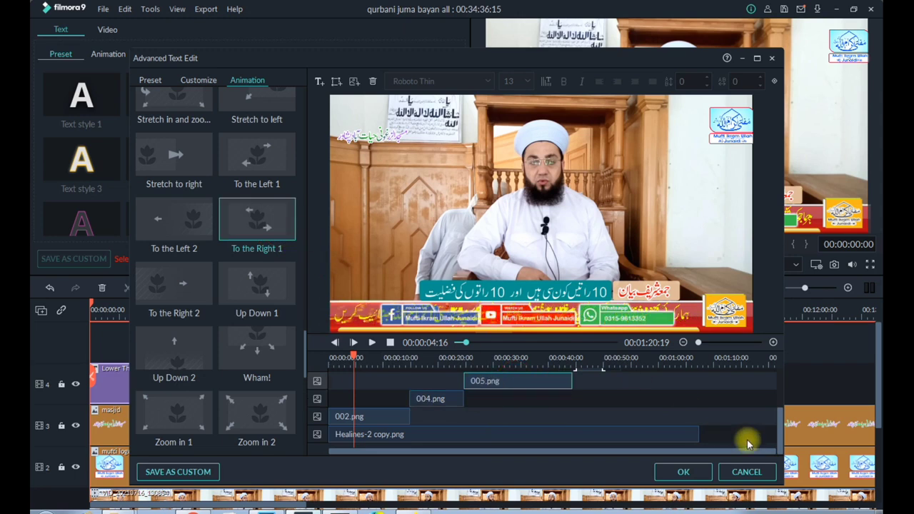
{"action": "left_click_drag", "start_coordinate": [780, 437], "coordinate": [782, 405]}
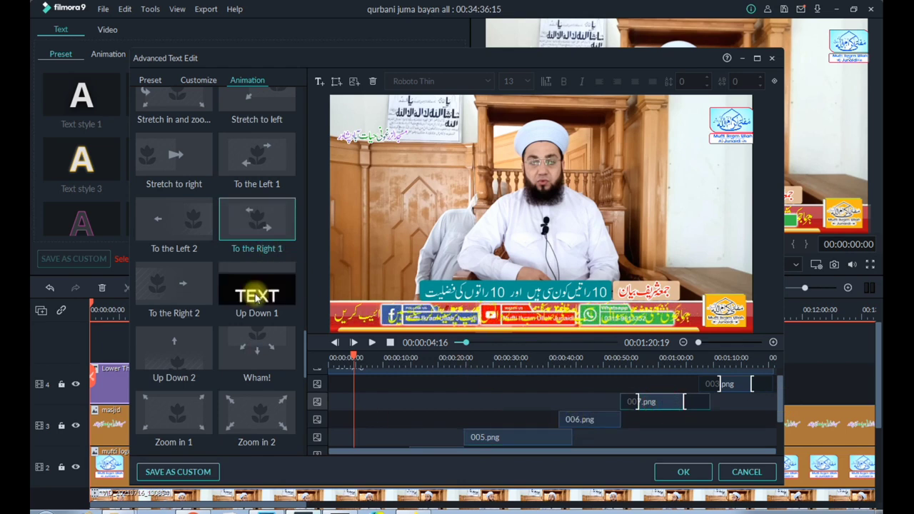
{"action": "left_click", "coordinate": [264, 229]}
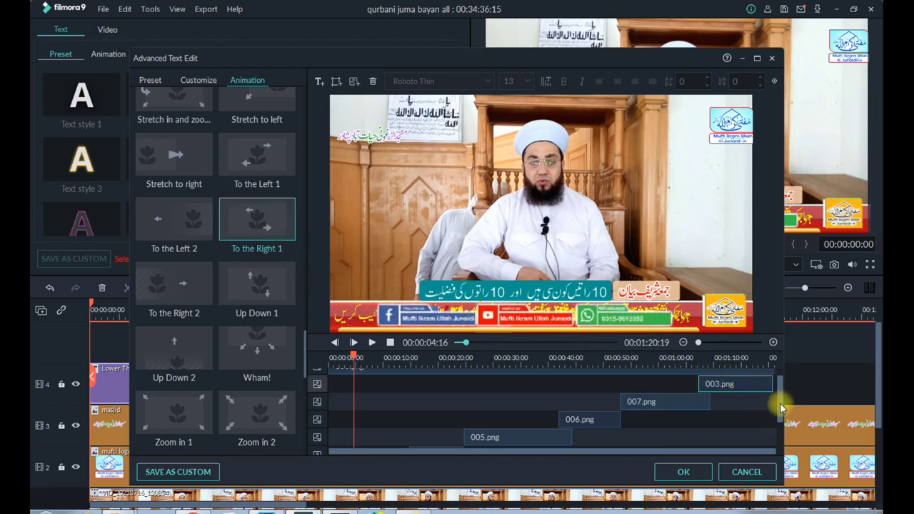
Delete the 100.png layer from the title and preview the title from the beginning
{"action": "left_click_drag", "start_coordinate": [782, 402], "coordinate": [784, 386]}
{"action": "left_click", "coordinate": [465, 382]}
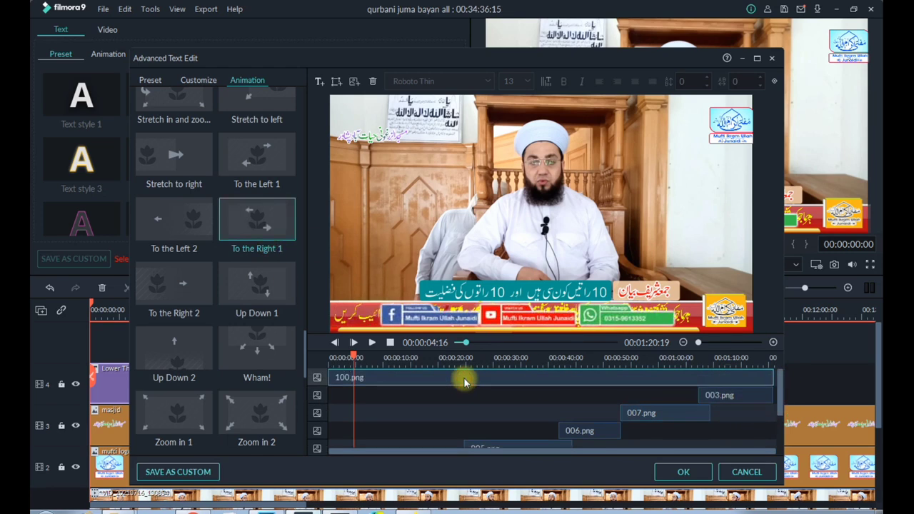
{"action": "key", "text": "Delete"}
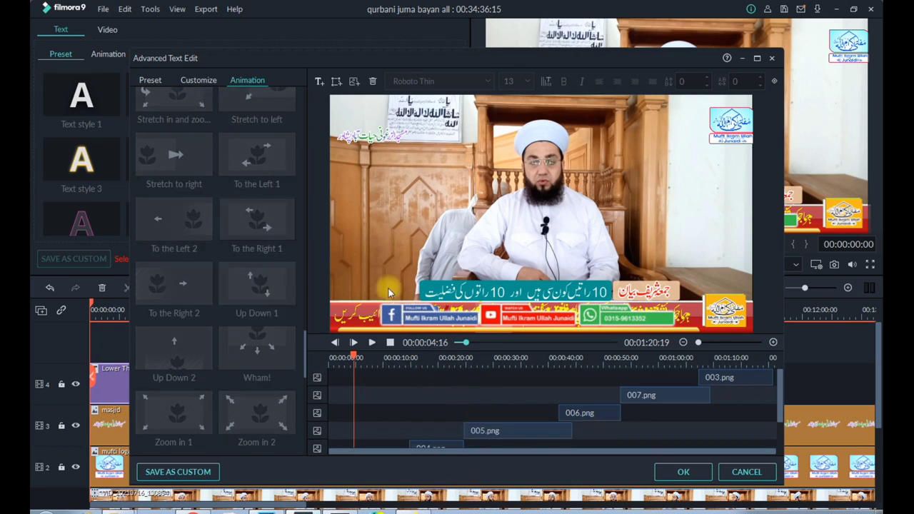
{"action": "left_click", "coordinate": [372, 344]}
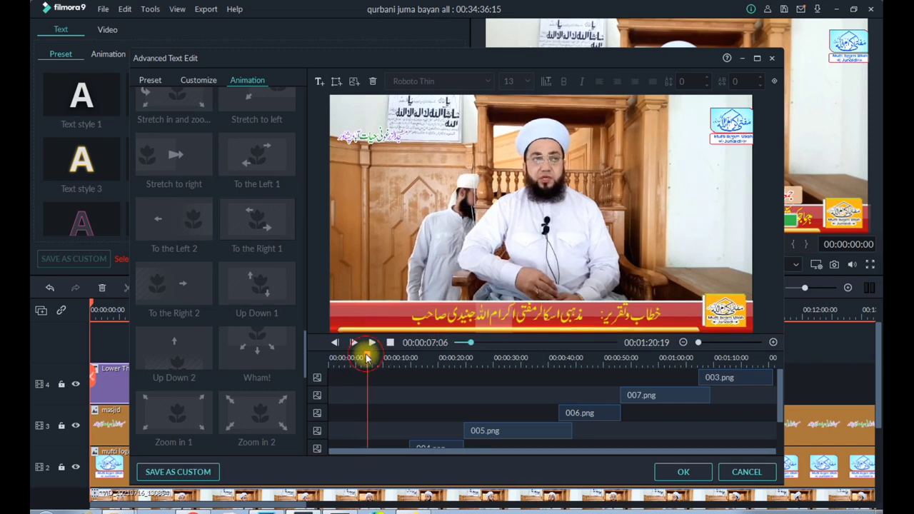
{"action": "left_click_drag", "start_coordinate": [365, 355], "coordinate": [329, 355]}
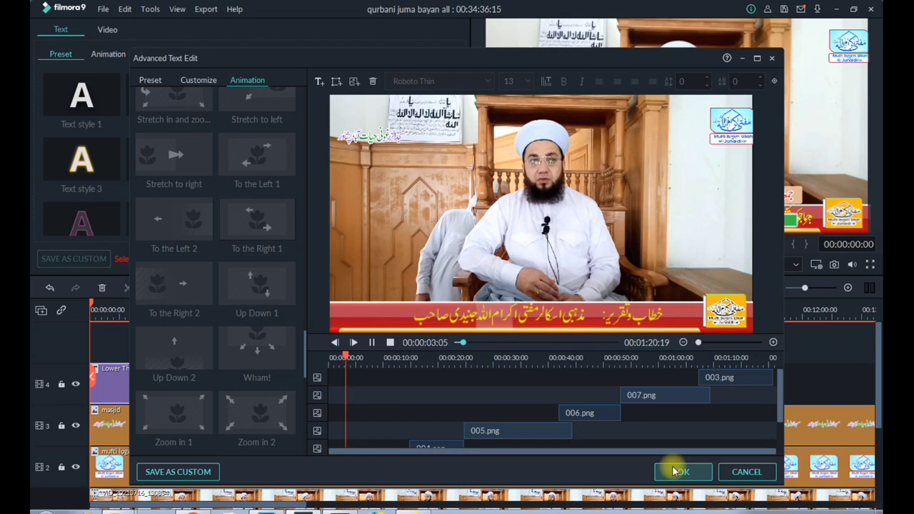
Shorten the 005 layer to end at about 40 seconds and extend the 006 layer to start at about 36 seconds
{"action": "left_click", "coordinate": [551, 431]}
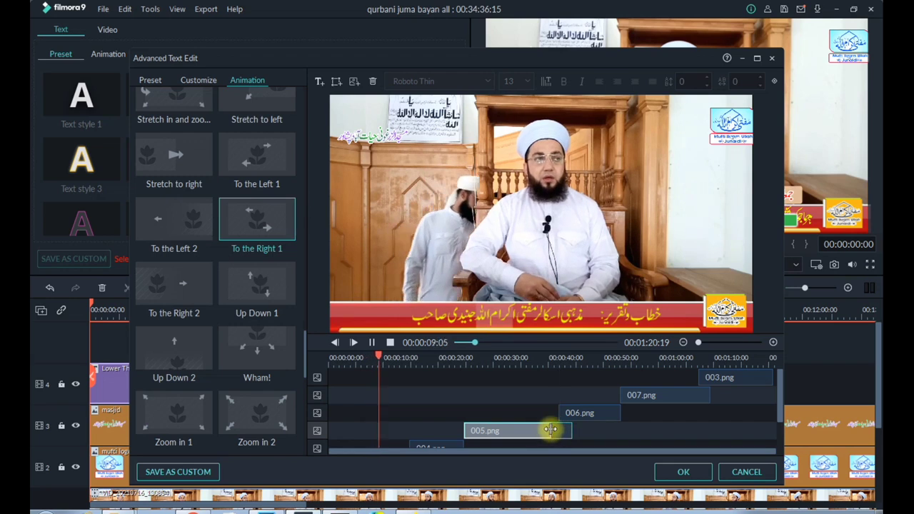
{"action": "left_click", "coordinate": [577, 417]}
{"action": "left_click_drag", "start_coordinate": [577, 417], "coordinate": [617, 412]}
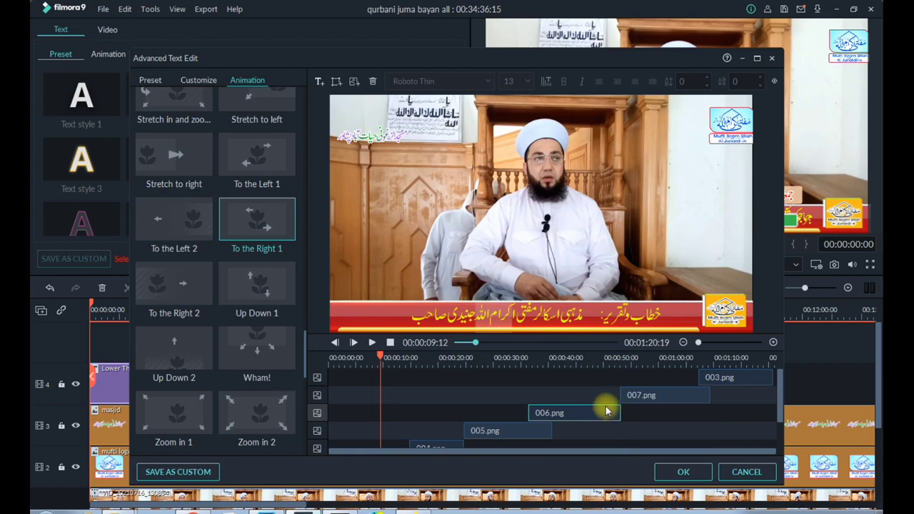
{"action": "scroll", "coordinate": [783, 404], "scroll_direction": "down", "scroll_amount": 2}
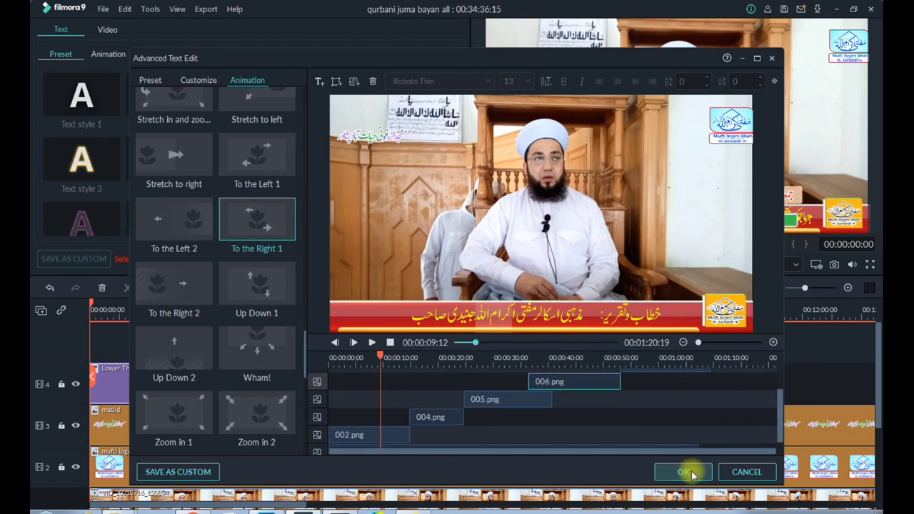
Accept the Lower Third 6 title edits and delete the other lower-third clip at about 2:32 on track 4
{"action": "left_click", "coordinate": [684, 471]}
{"action": "left_click", "coordinate": [249, 386]}
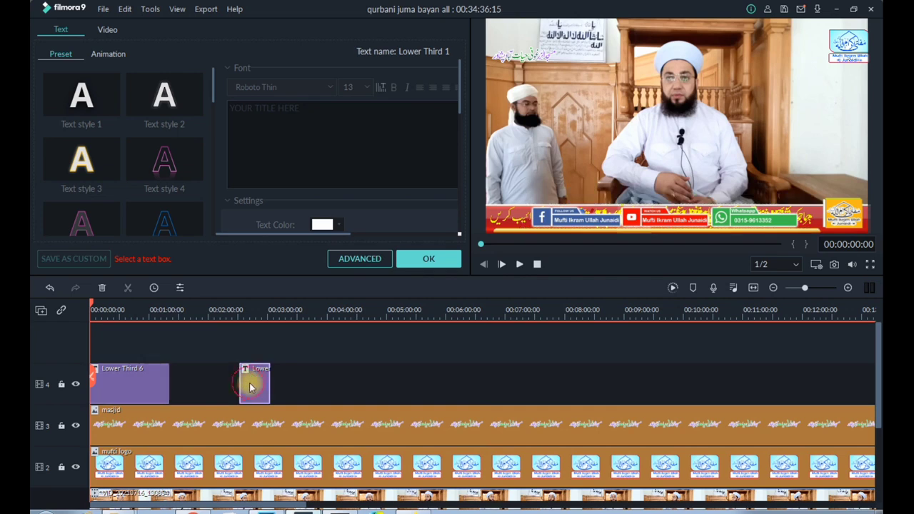
{"action": "left_click", "coordinate": [102, 286]}
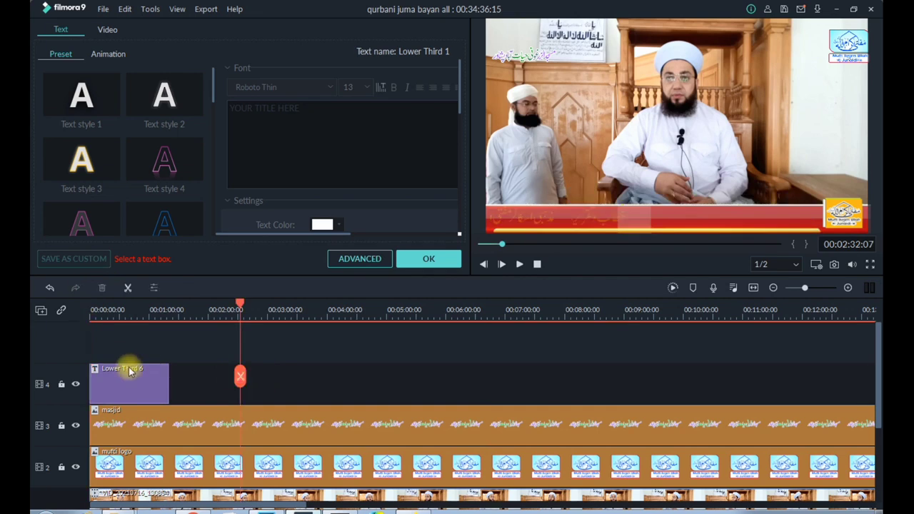
Move the Lower Third 6 clip along track 4 to about 32 minutes, near the end of the video
{"action": "left_click", "coordinate": [138, 380]}
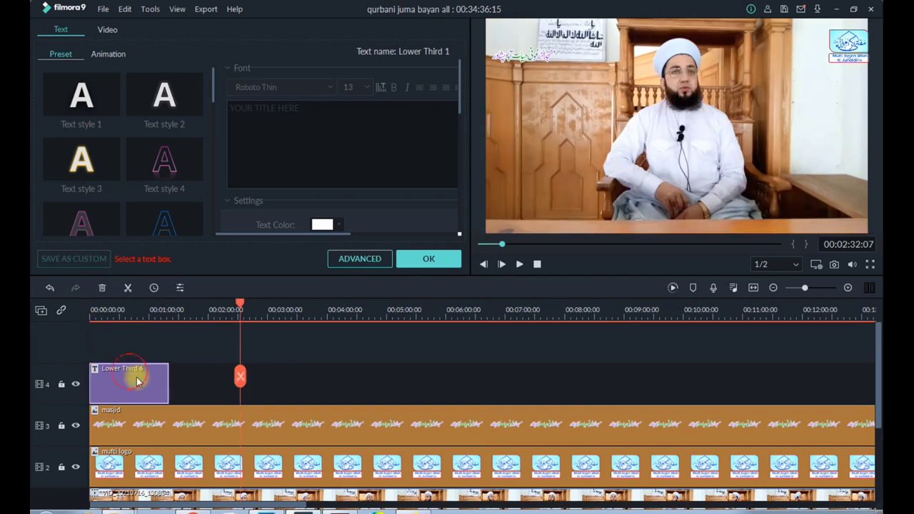
{"action": "double_click", "coordinate": [313, 426]}
{"action": "left_click_drag", "start_coordinate": [337, 315], "coordinate": [179, 319]}
{"action": "left_click", "coordinate": [98, 387]}
{"action": "left_click_drag", "start_coordinate": [98, 387], "coordinate": [499, 381]}
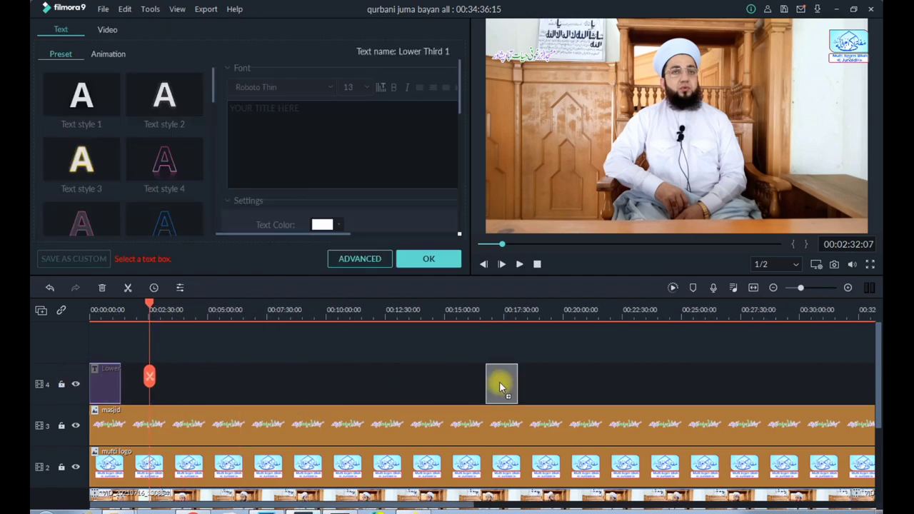
{"action": "left_click_drag", "start_coordinate": [609, 311], "coordinate": [340, 320]}
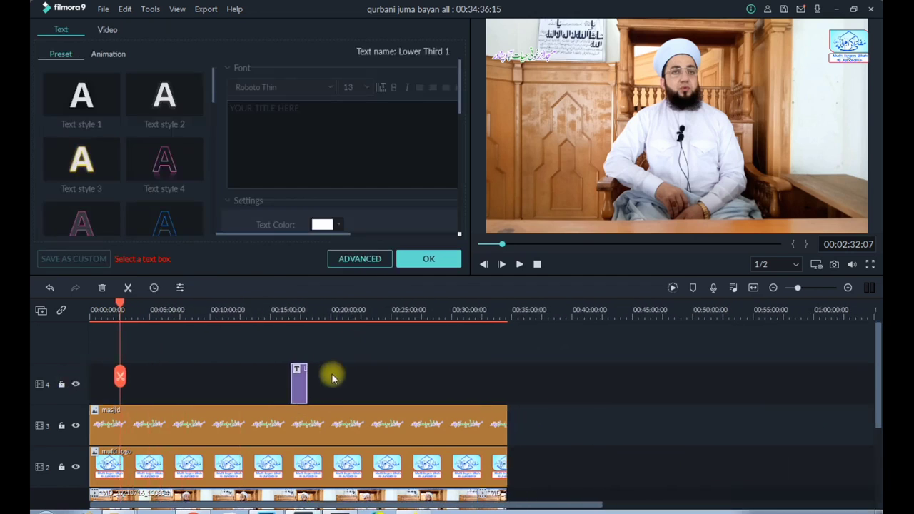
{"action": "left_click", "coordinate": [296, 384]}
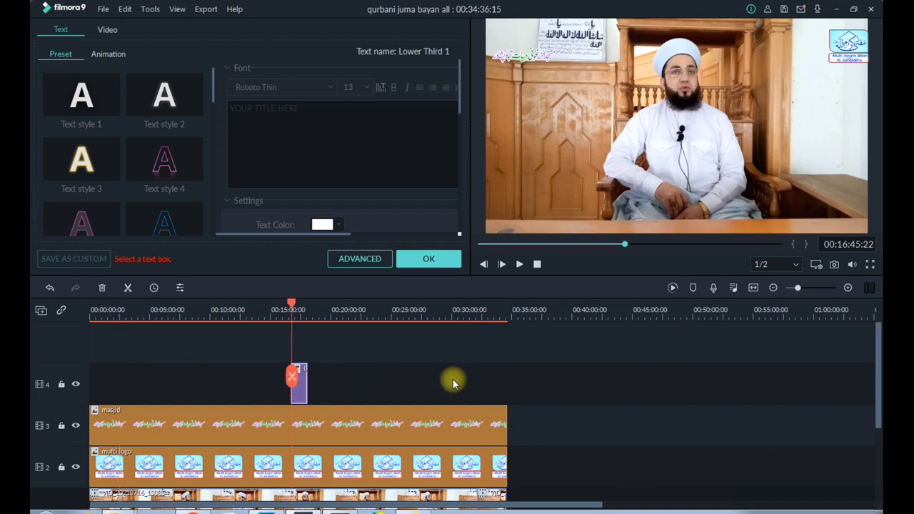
{"action": "left_click_drag", "start_coordinate": [299, 395], "coordinate": [487, 395]}
Duplicate the Lower Third 6 clip and place the copy directly after the original on track 4
{"action": "key", "text": "ctrl+c"}
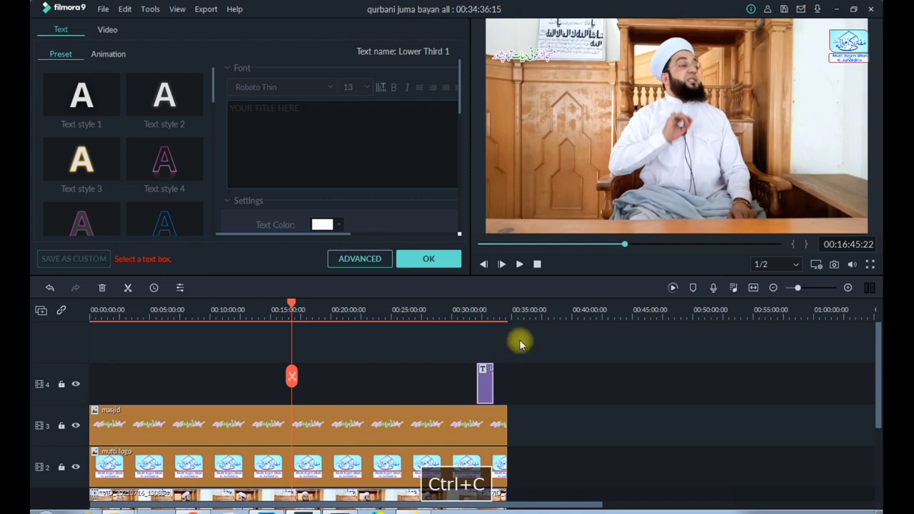
{"action": "left_click", "coordinate": [526, 315]}
{"action": "key", "text": "ctrl+v"}
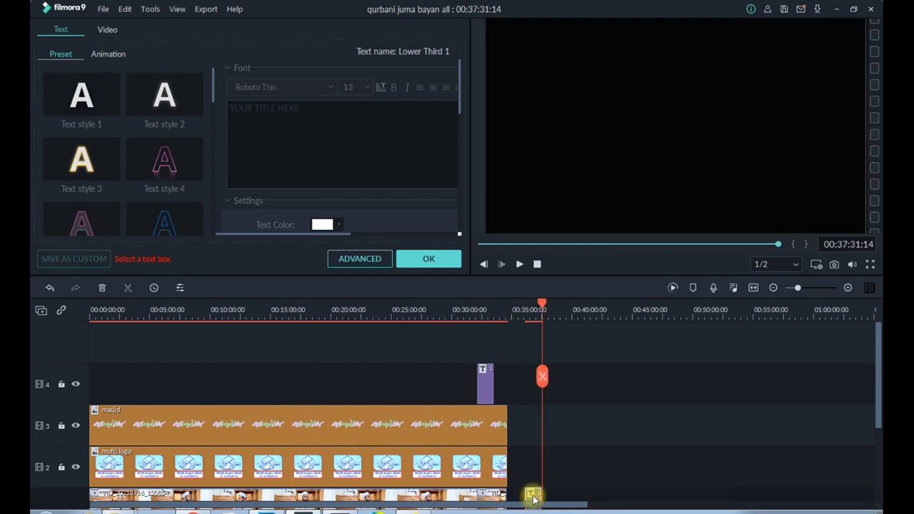
{"action": "left_click_drag", "start_coordinate": [531, 493], "coordinate": [500, 374]}
Shift the two title clips to start at about 28 minutes and add a third pasted copy directly behind them on track 4
{"action": "left_click", "coordinate": [558, 314]}
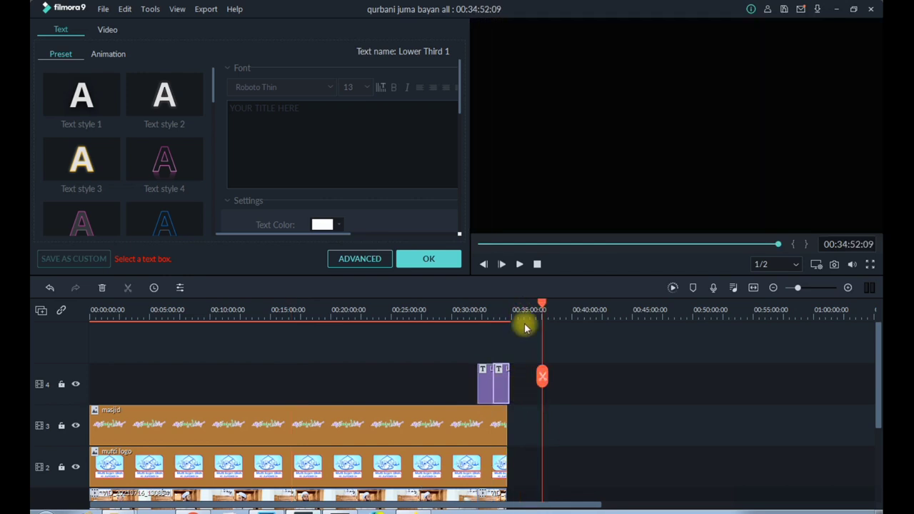
{"action": "key", "text": "ctrl+v"}
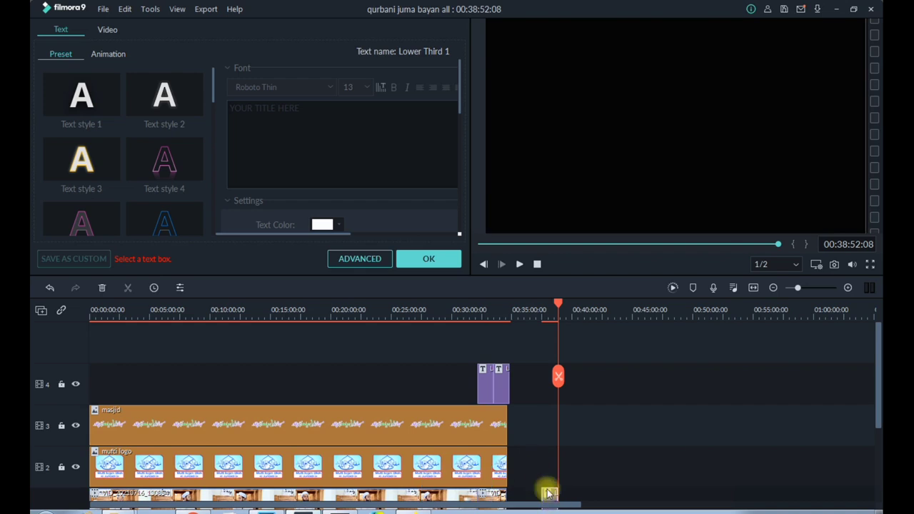
{"action": "left_click_drag", "start_coordinate": [484, 379], "coordinate": [434, 387]}
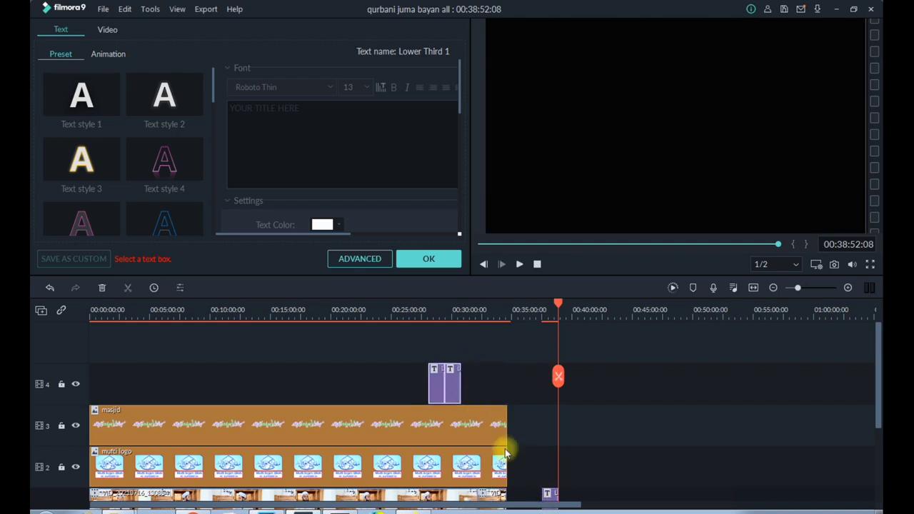
{"action": "left_click_drag", "start_coordinate": [558, 500], "coordinate": [472, 382]}
Copy the three adjoining title clips on track 4 as a group
{"action": "left_click_drag", "start_coordinate": [414, 378], "coordinate": [497, 381]}
{"action": "key", "text": "ctrl+c"}
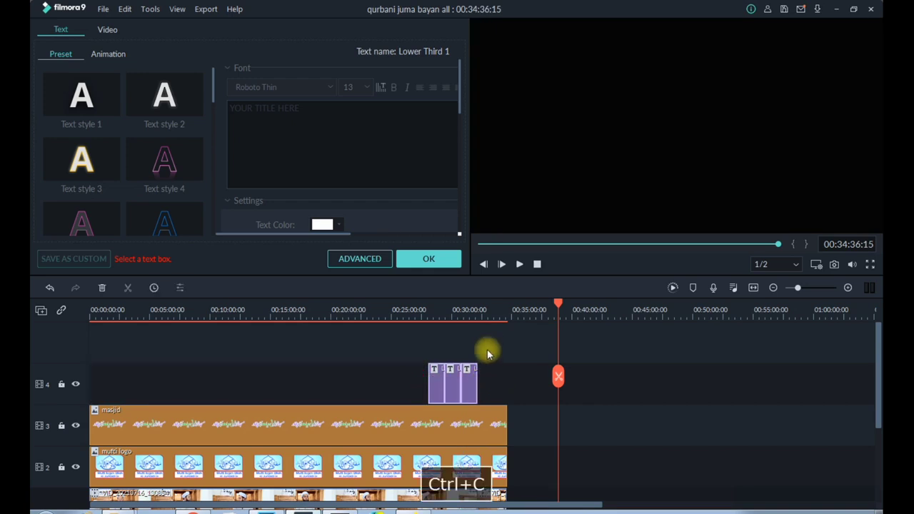
{"action": "left_click", "coordinate": [480, 312]}
{"action": "key", "text": "ctrl+v"}
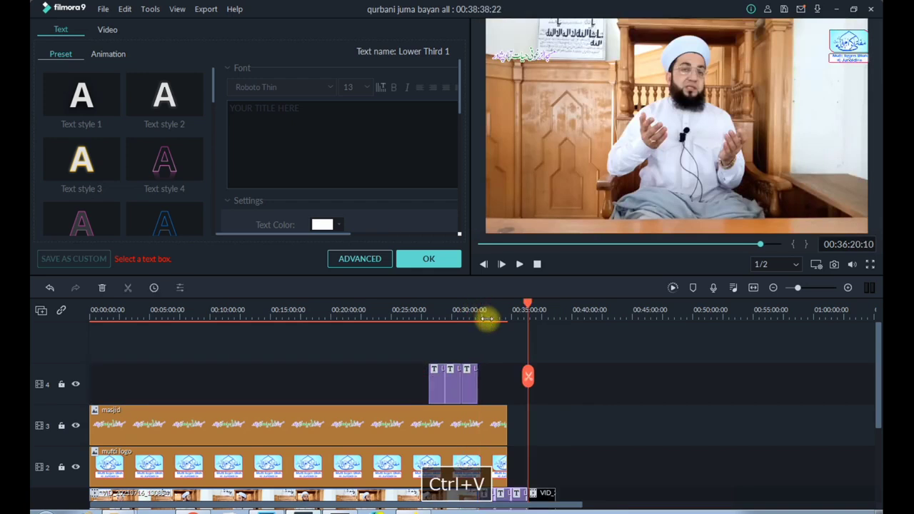
{"action": "key", "text": "ctrl+z"}
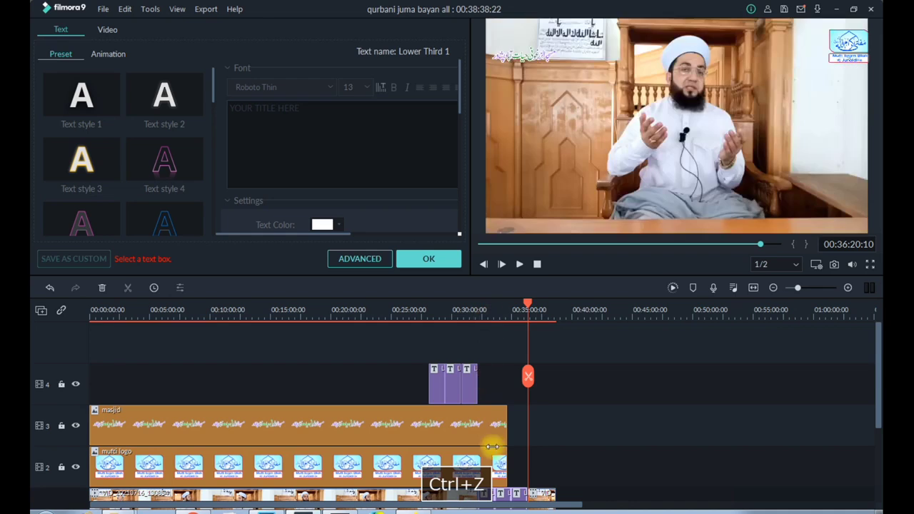
Align the three title clips with the end of the masjid clip and paste the copied group five times from about 35 minutes
{"action": "left_click_drag", "start_coordinate": [433, 395], "coordinate": [464, 395]}
{"action": "left_click", "coordinate": [512, 310]}
{"action": "key", "text": "ctrl+v"}
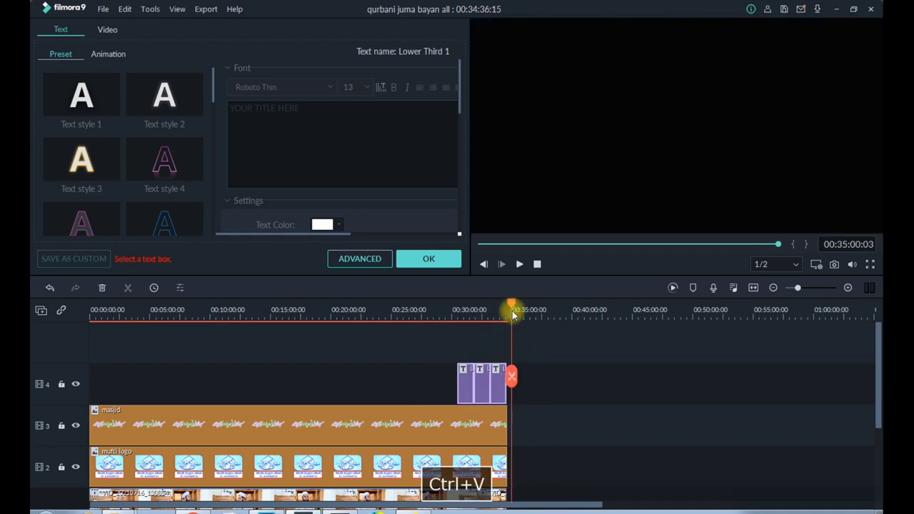
{"action": "key", "text": "ctrl+v"}
{"action": "key", "text": "ctrl+v"}
{"action": "key", "text": "ctrl+v"}
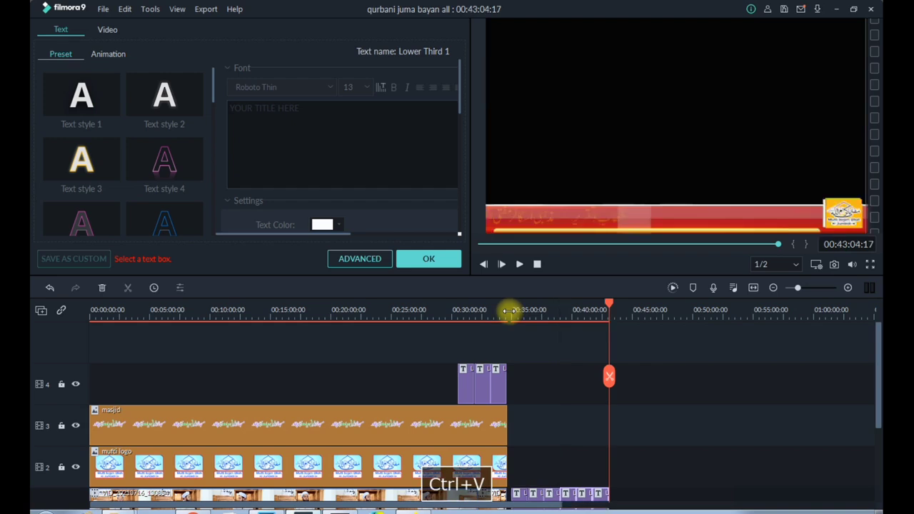
{"action": "key", "text": "ctrl+v"}
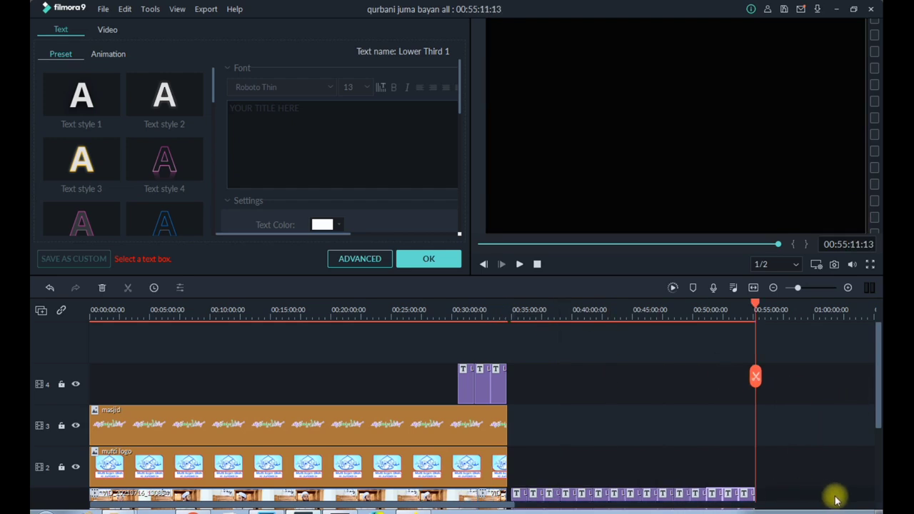
Move the pasted title clips from track 1 to track 4 and shift the whole title sequence to the timeline start
{"action": "left_click_drag", "start_coordinate": [880, 396], "coordinate": [857, 425]}
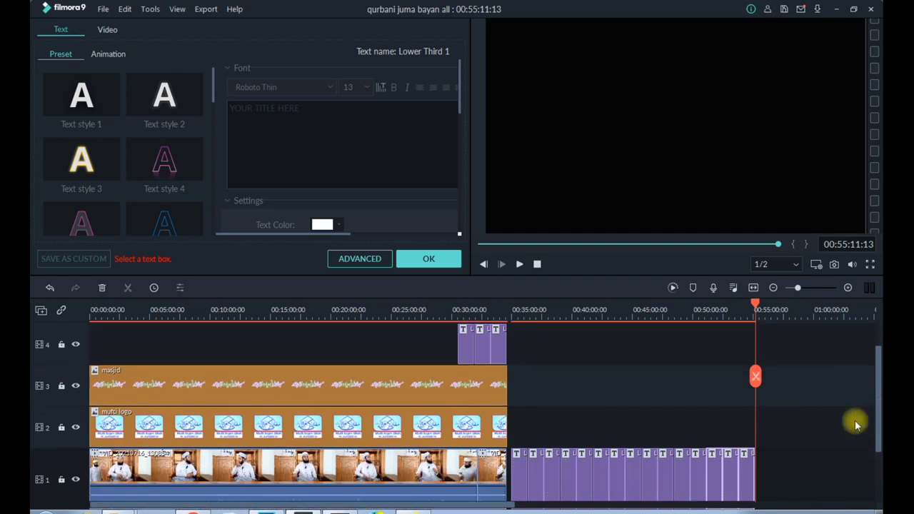
{"action": "left_click_drag", "start_coordinate": [566, 469], "coordinate": [516, 356]}
{"action": "left_click_drag", "start_coordinate": [780, 347], "coordinate": [65, 362]}
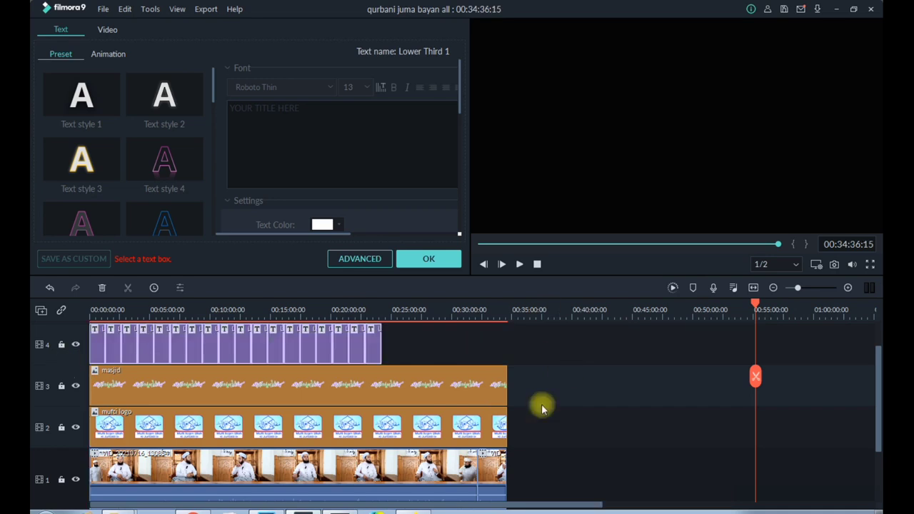
Try to reposition the masjid text in the preview at about 3:11, and close the image settings
{"action": "left_click_drag", "start_coordinate": [107, 309], "coordinate": [128, 306]}
{"action": "double_click", "coordinate": [195, 384]}
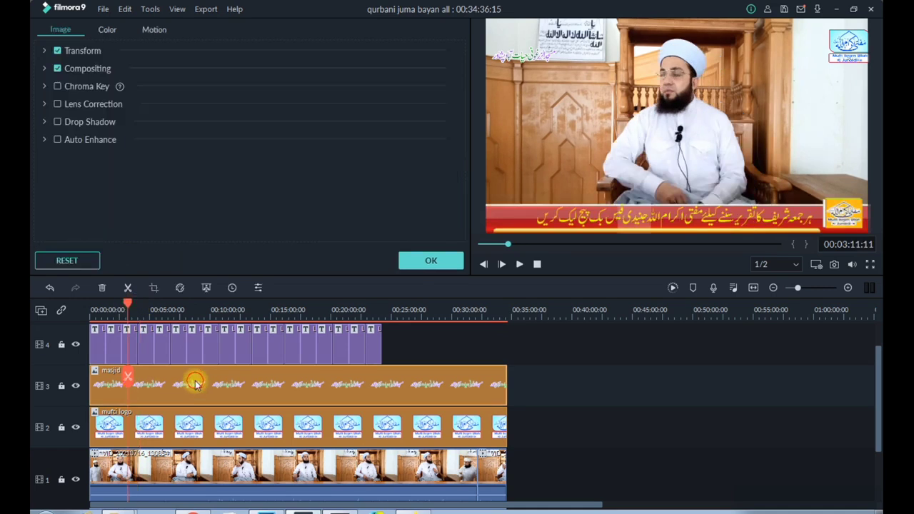
{"action": "left_click", "coordinate": [537, 59]}
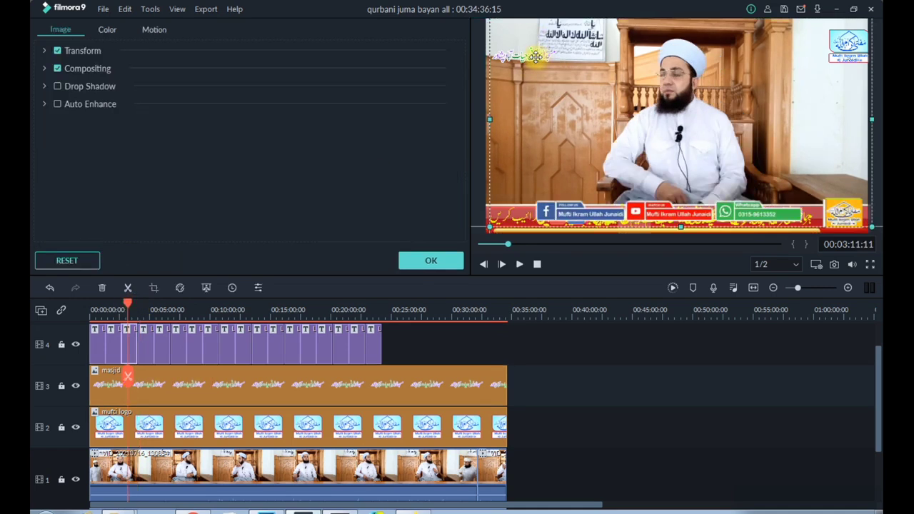
{"action": "left_click_drag", "start_coordinate": [533, 57], "coordinate": [534, 63]}
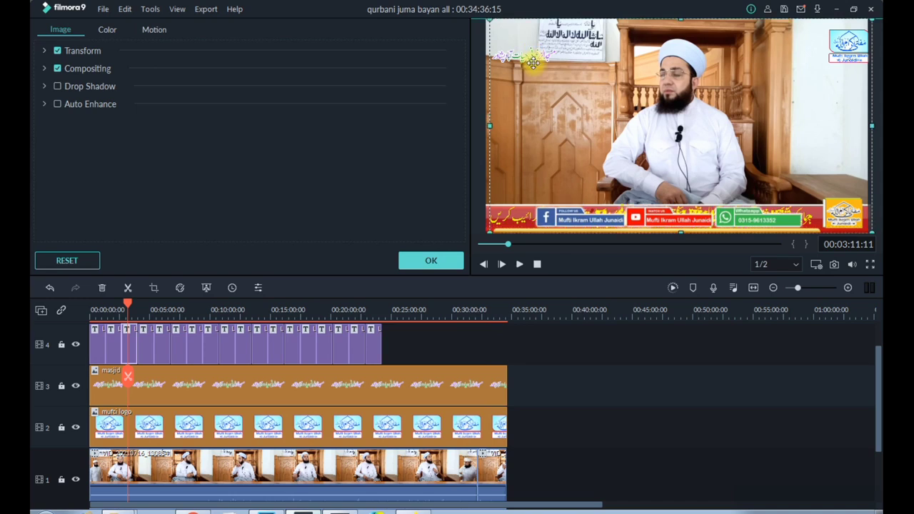
{"action": "left_click", "coordinate": [460, 346]}
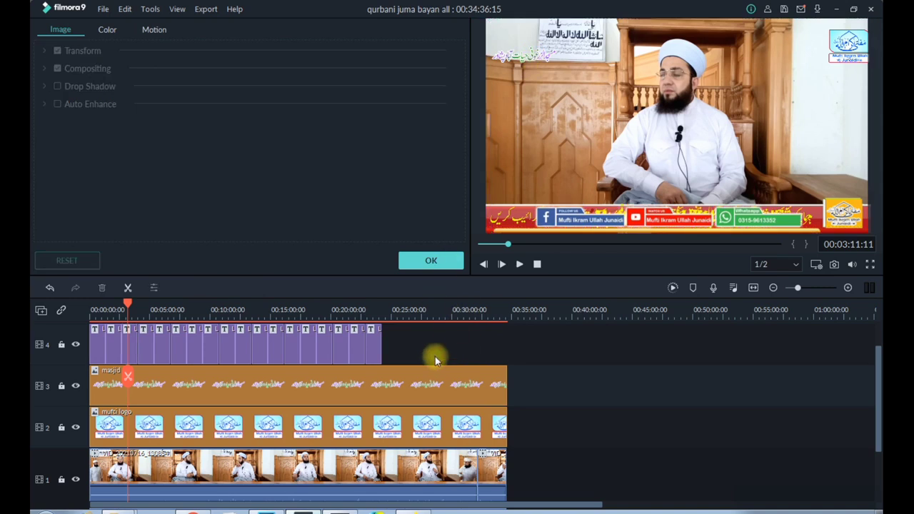
{"action": "left_click", "coordinate": [422, 262]}
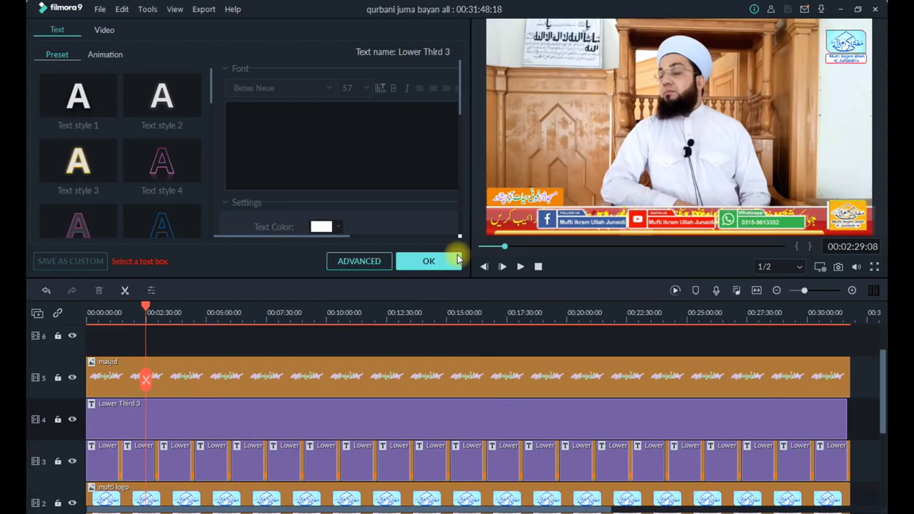
Close the Lower Third 3 title settings and view the upper tracks of the timeline
{"action": "left_click", "coordinate": [428, 261]}
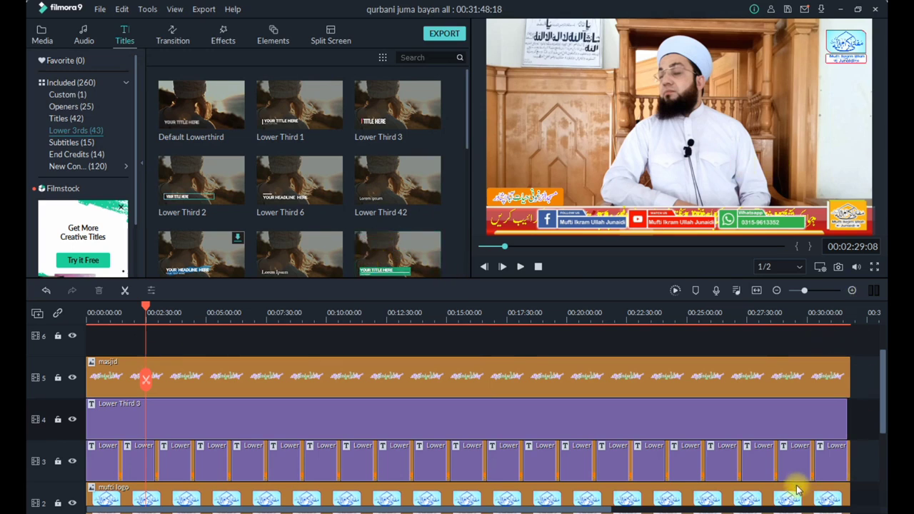
{"action": "left_click_drag", "start_coordinate": [879, 417], "coordinate": [881, 387]}
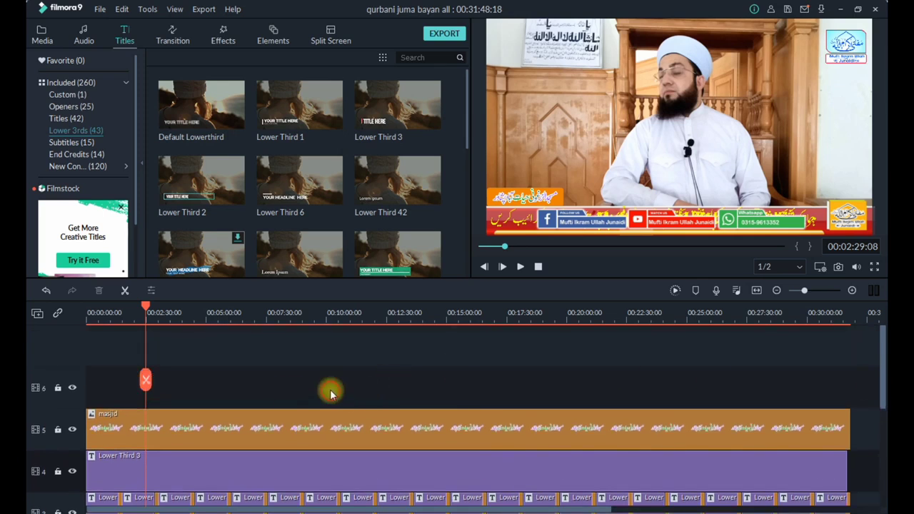